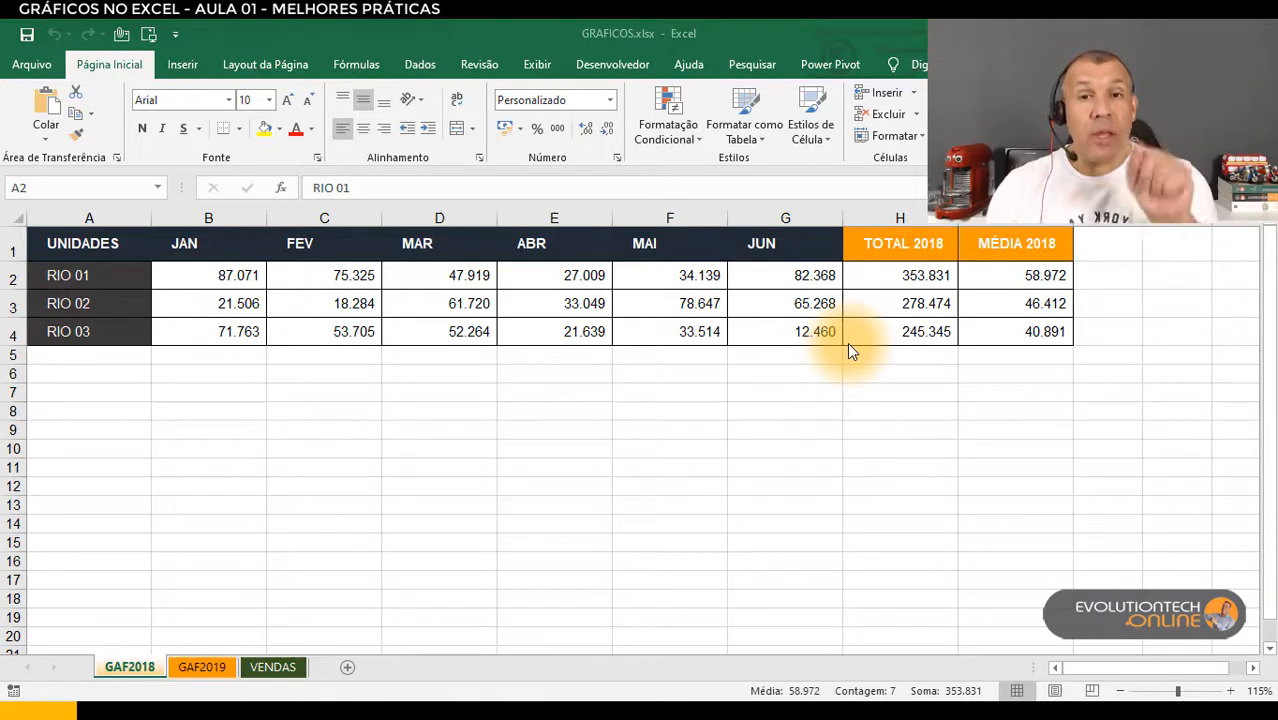
Examine the table's RIO 01, RIO 02 and RIO 03 rows and its JAN, FEV and MAR columns on sheet GAF2018.
left_click(399, 275)
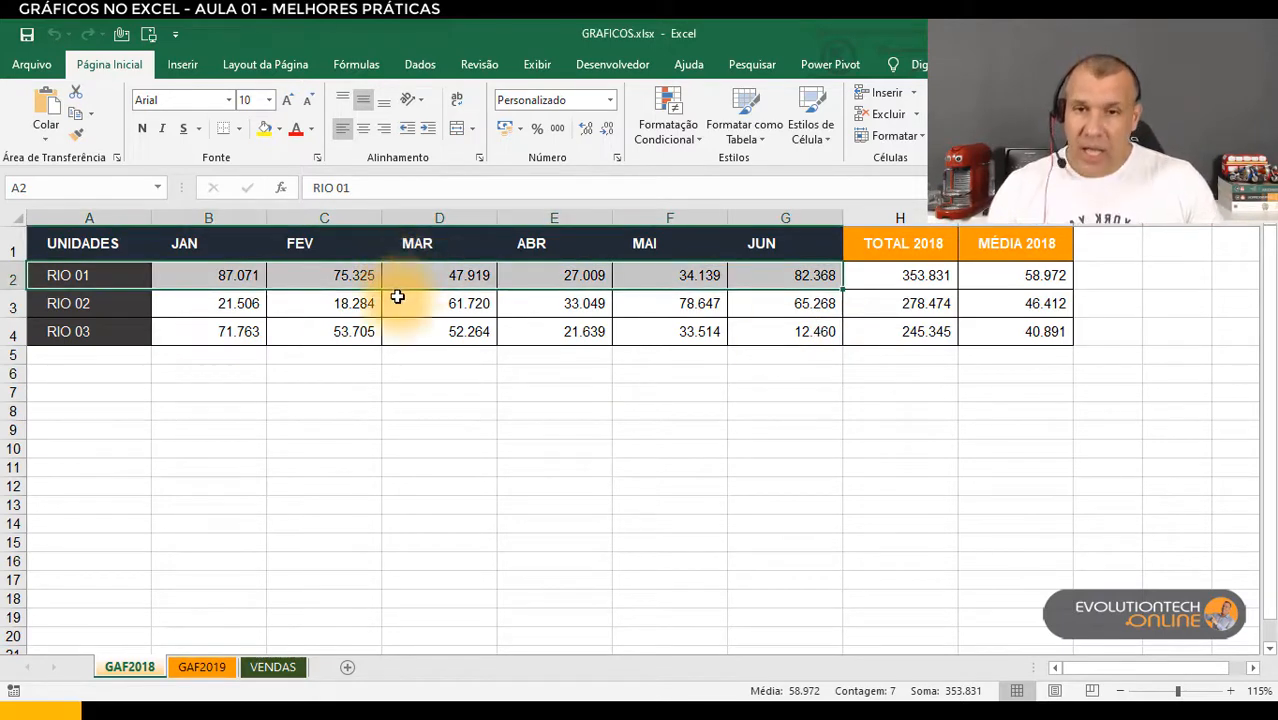
left_click(400, 300)
left_click_drag(90, 278, 1050, 290)
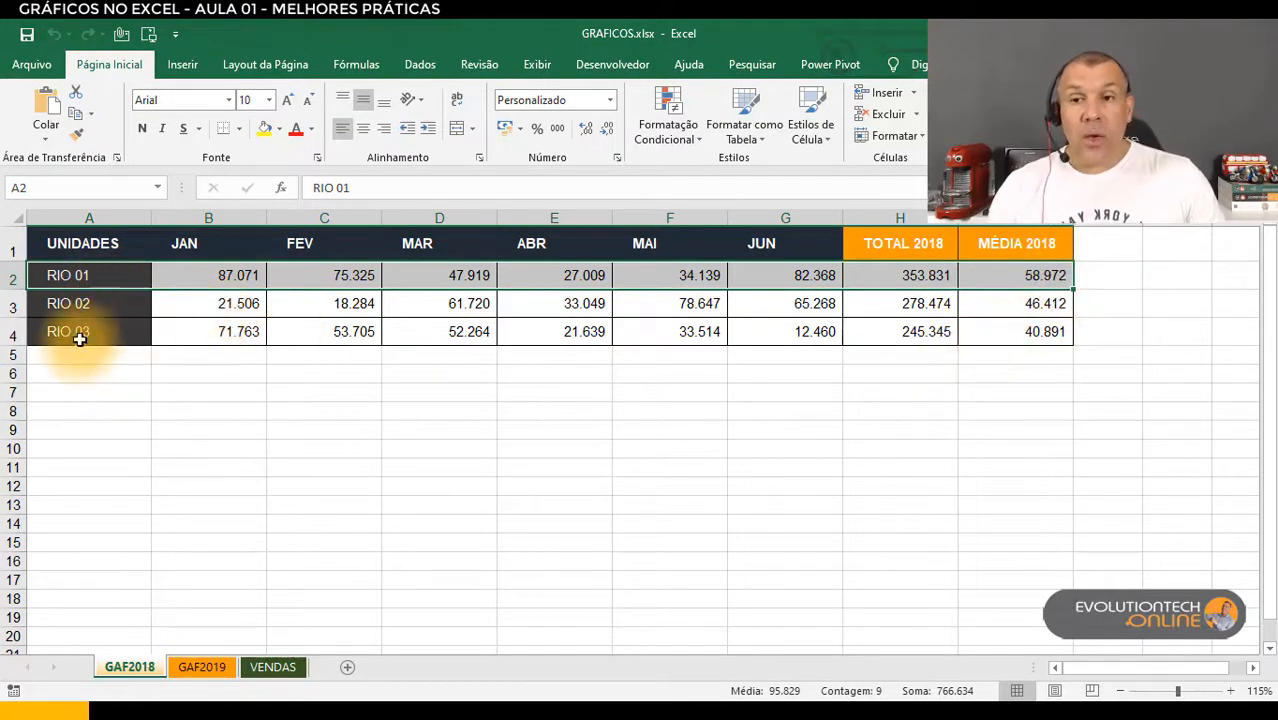
left_click_drag(80, 304, 1006, 312)
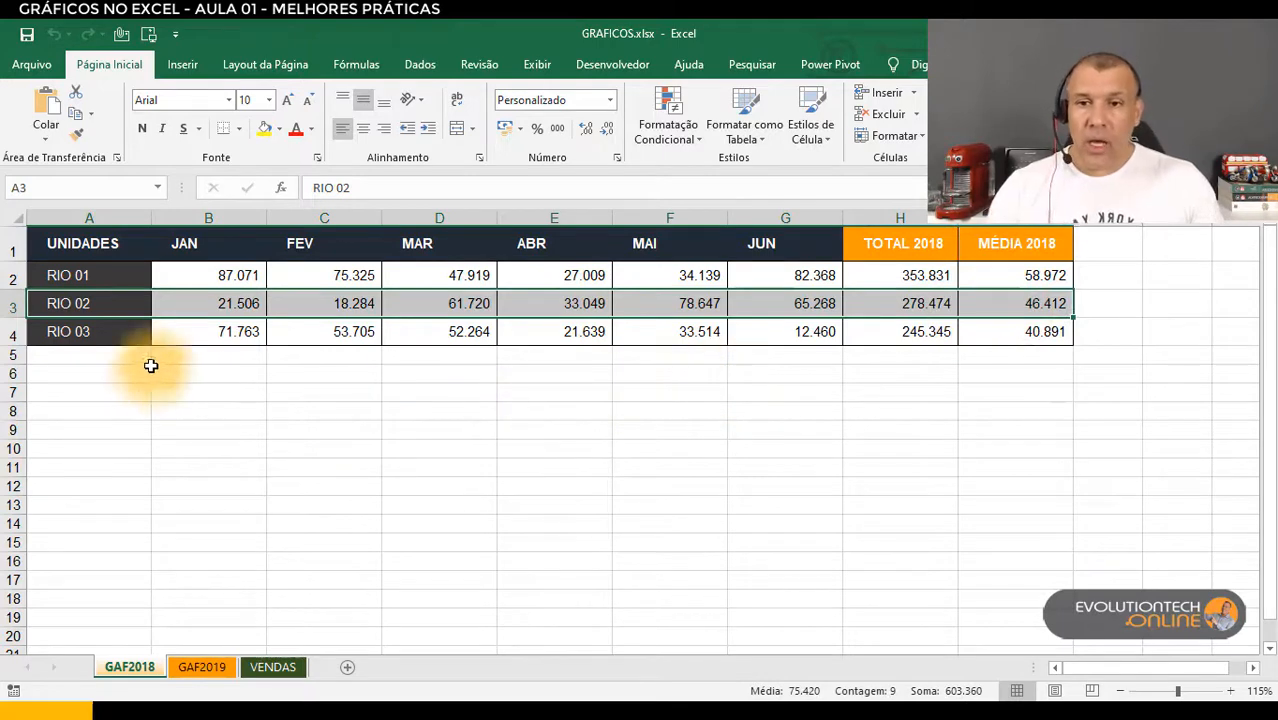
left_click_drag(106, 331, 1035, 334)
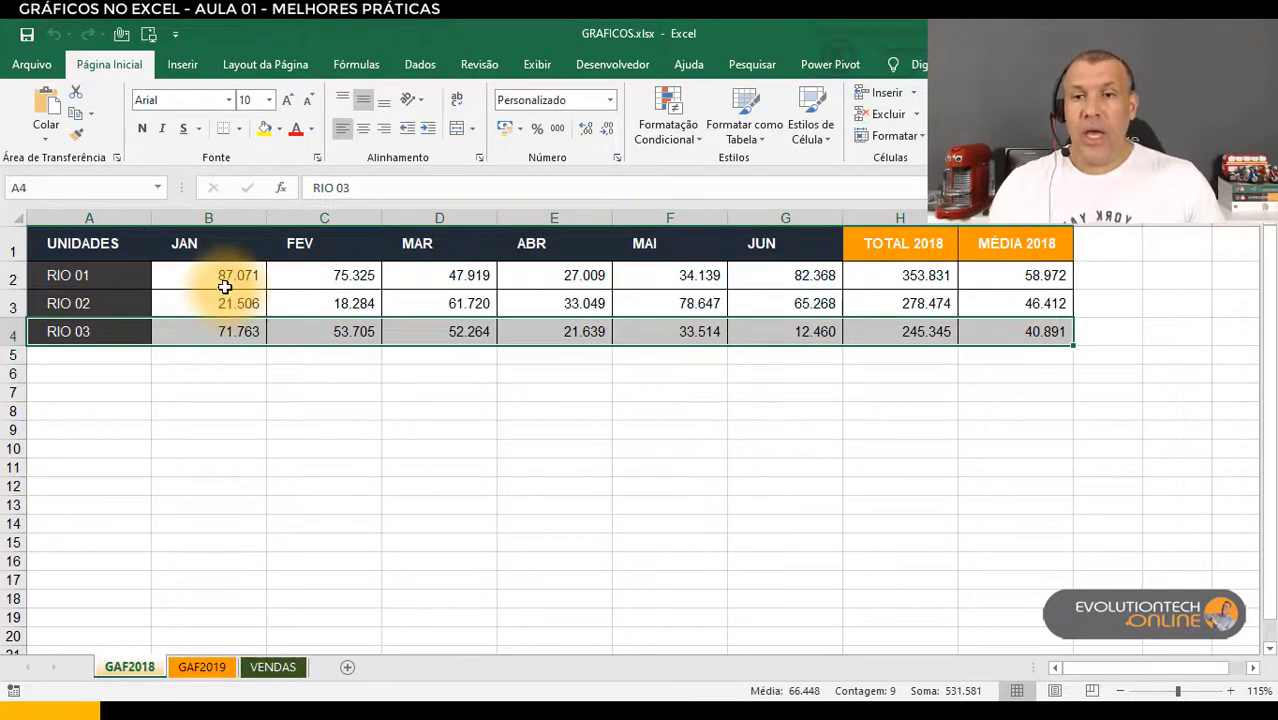
left_click_drag(208, 240, 228, 337)
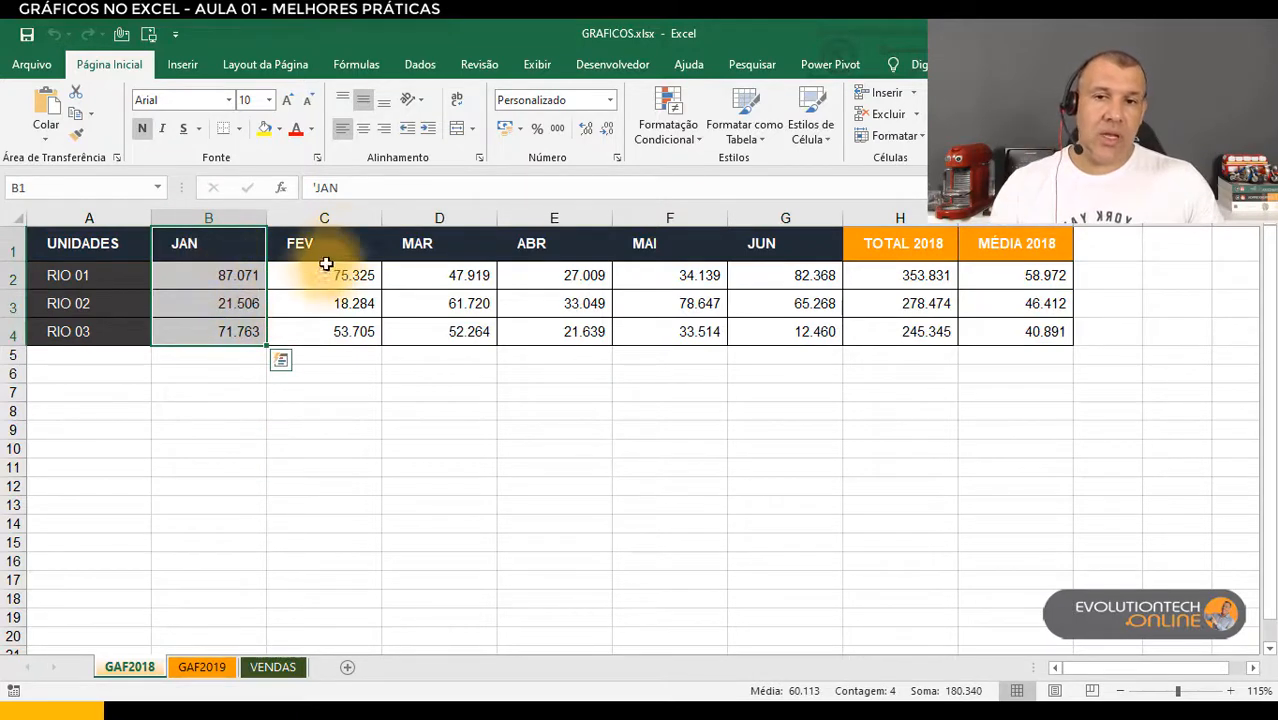
left_click_drag(322, 245, 339, 335)
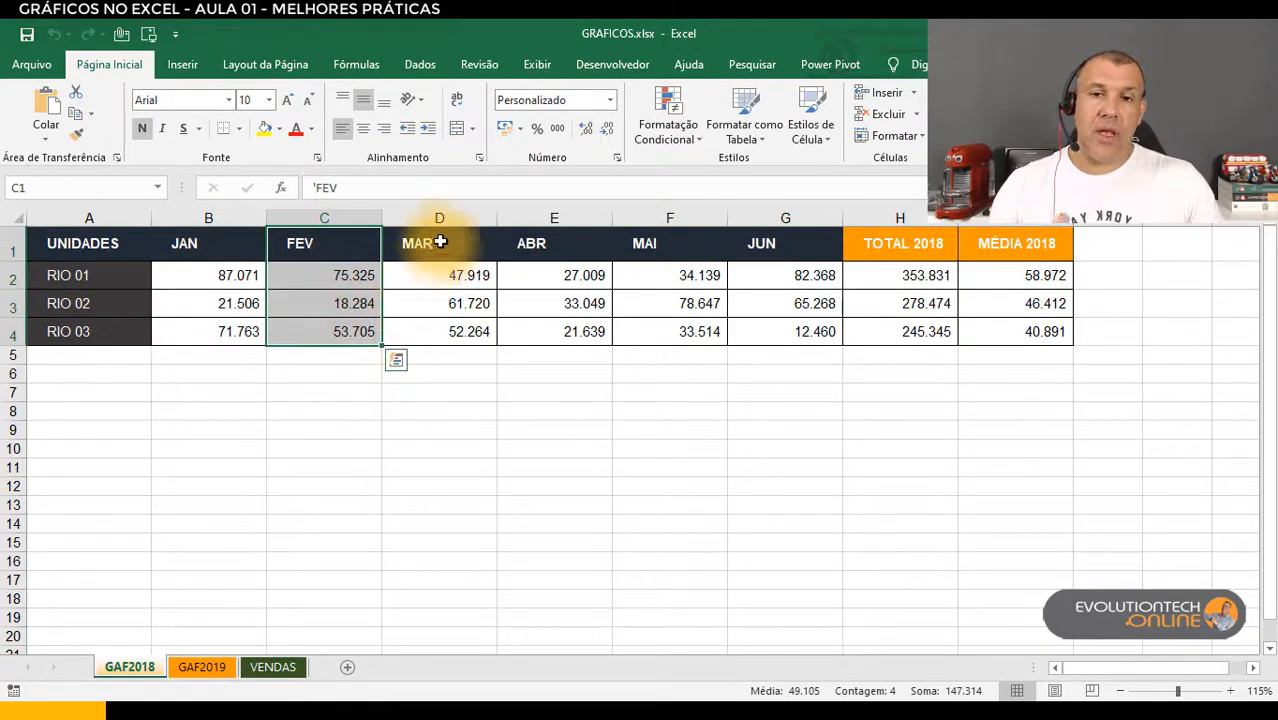
left_click_drag(436, 242, 443, 333)
left_click(436, 302)
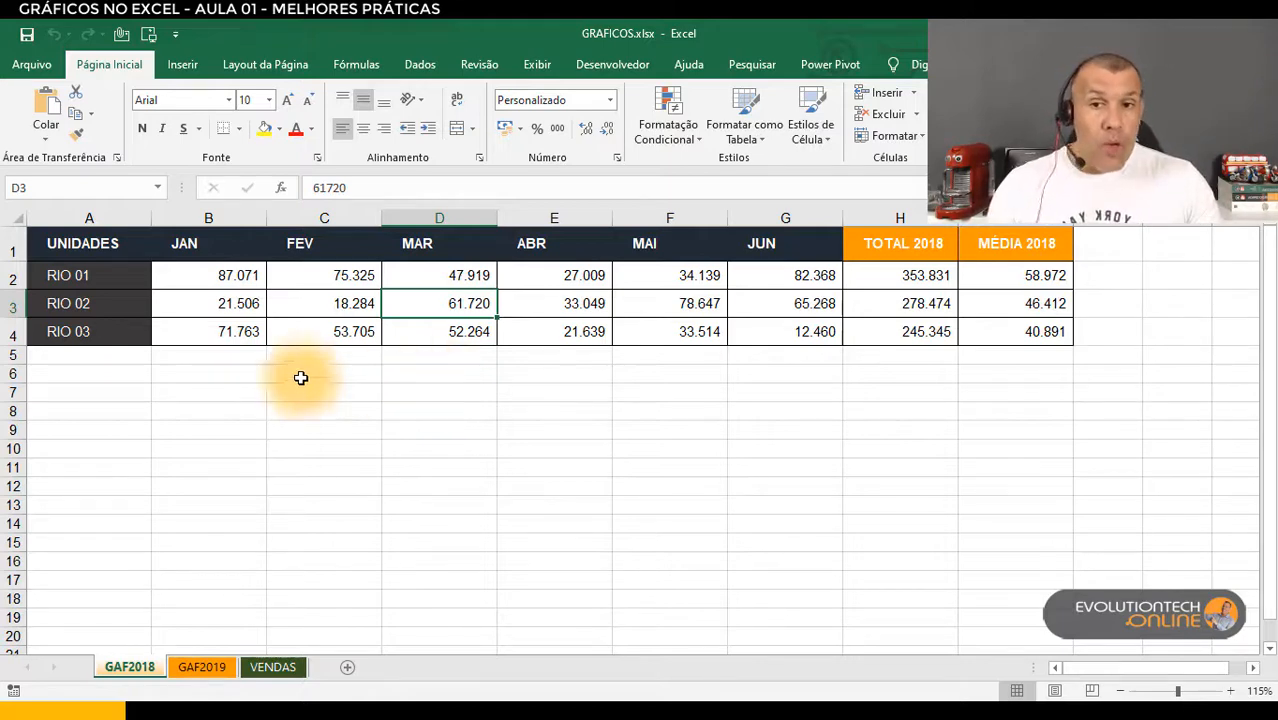
Review how the unit names in A2:A4 and the month columns organise the data in range A2:G4.
left_click_drag(107, 279, 790, 331)
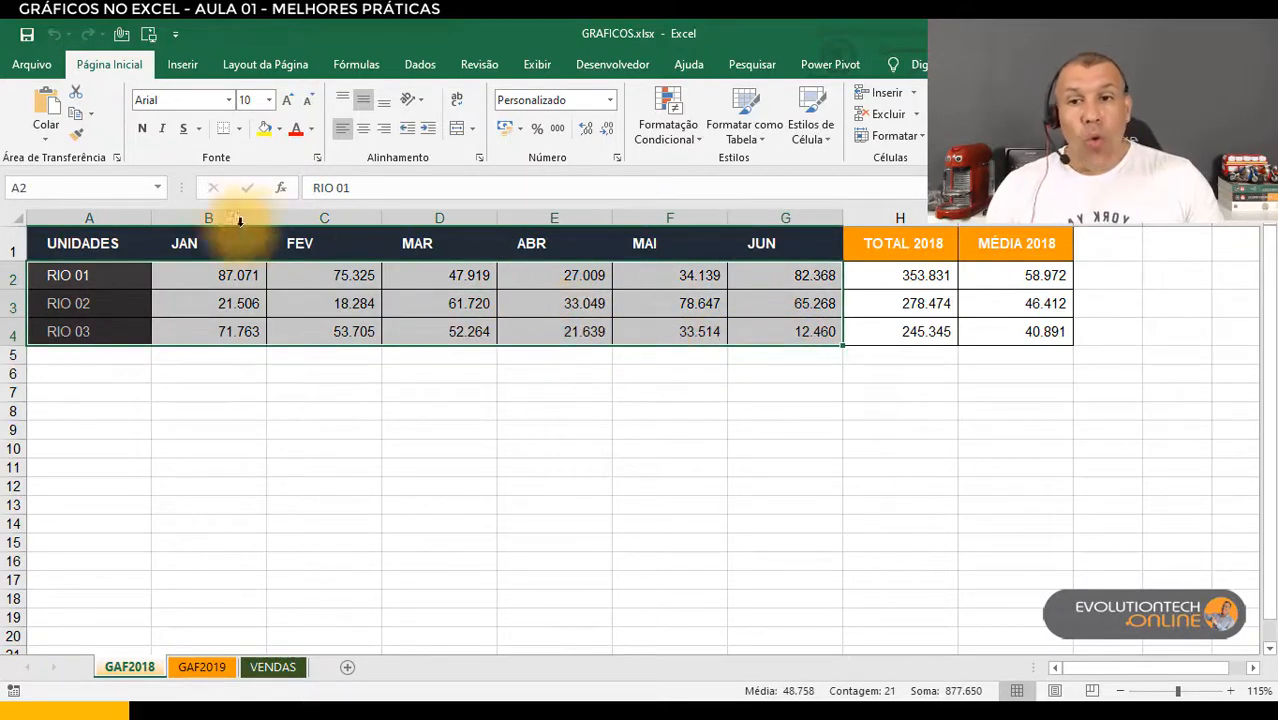
left_click_drag(198, 244, 222, 323)
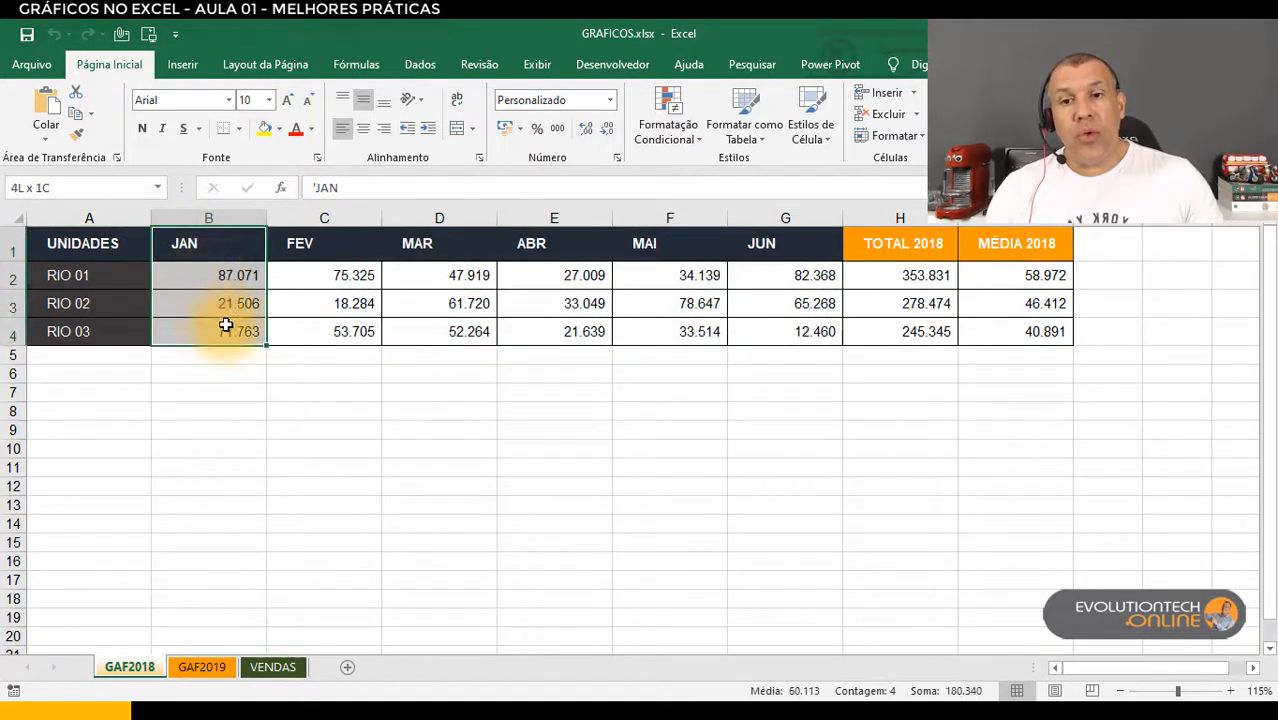
left_click_drag(300, 249, 324, 331)
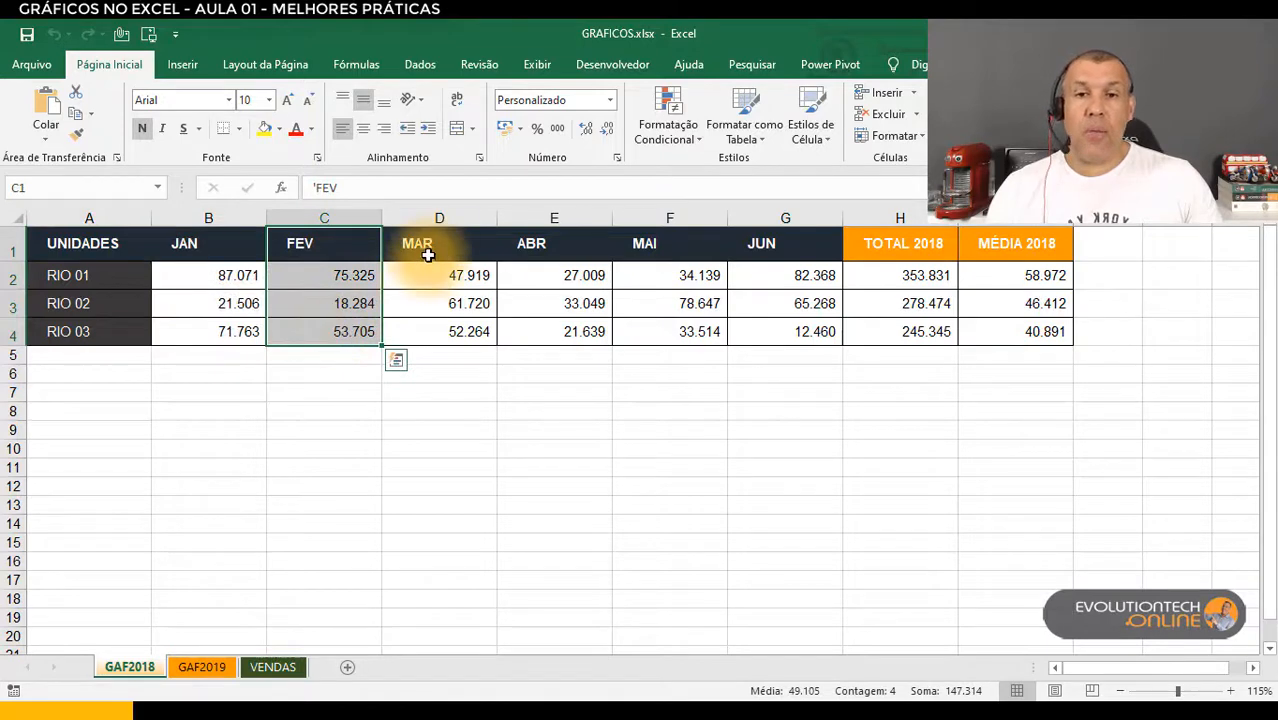
left_click_drag(428, 243, 443, 330)
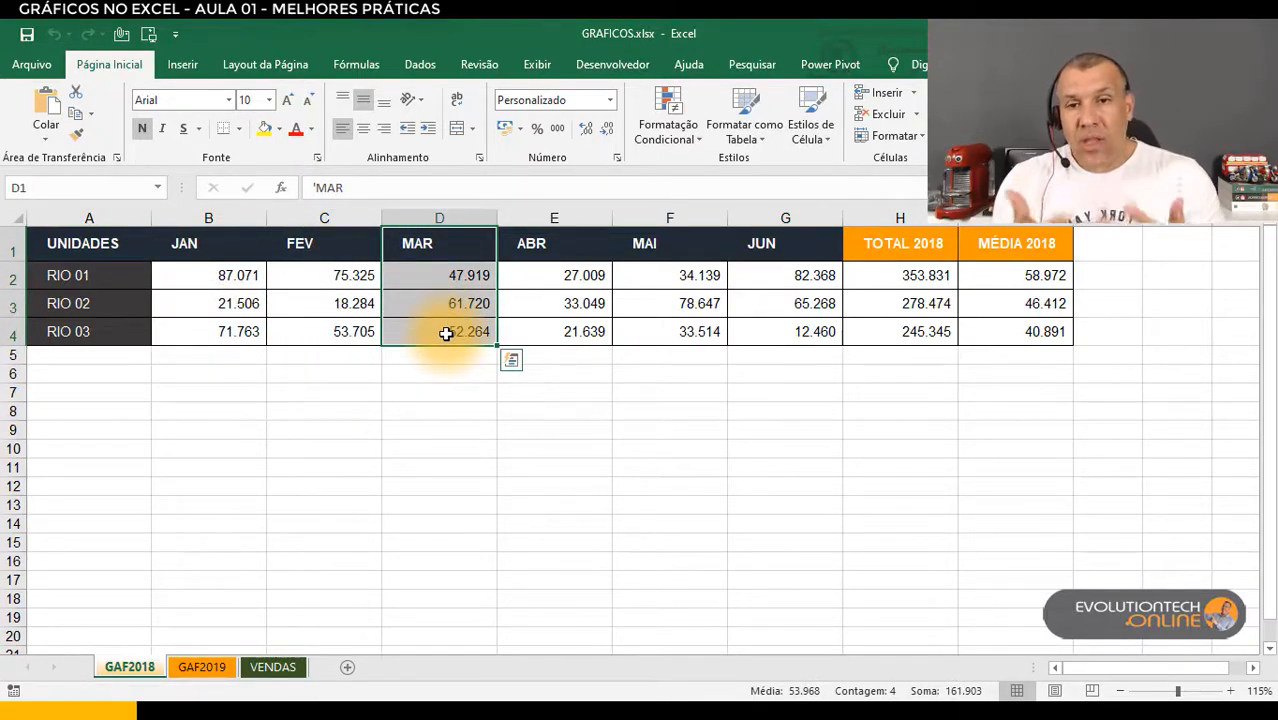
left_click(194, 247)
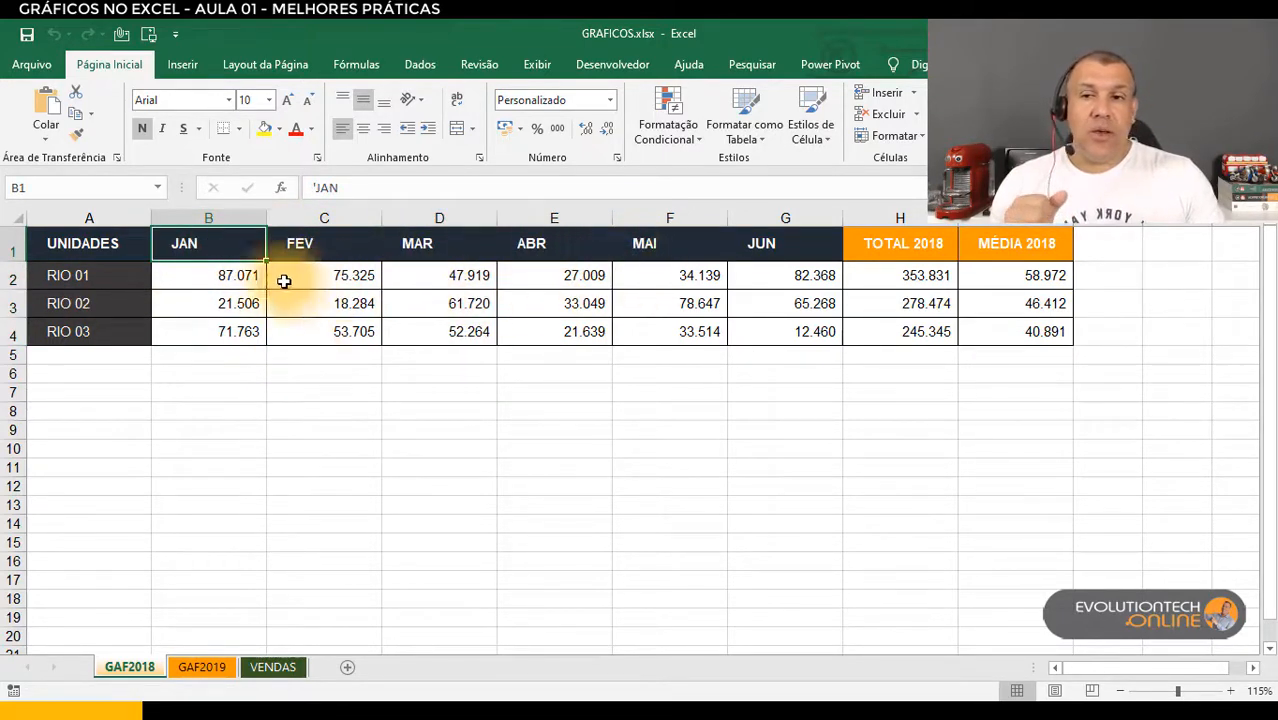
left_click_drag(127, 279, 105, 328)
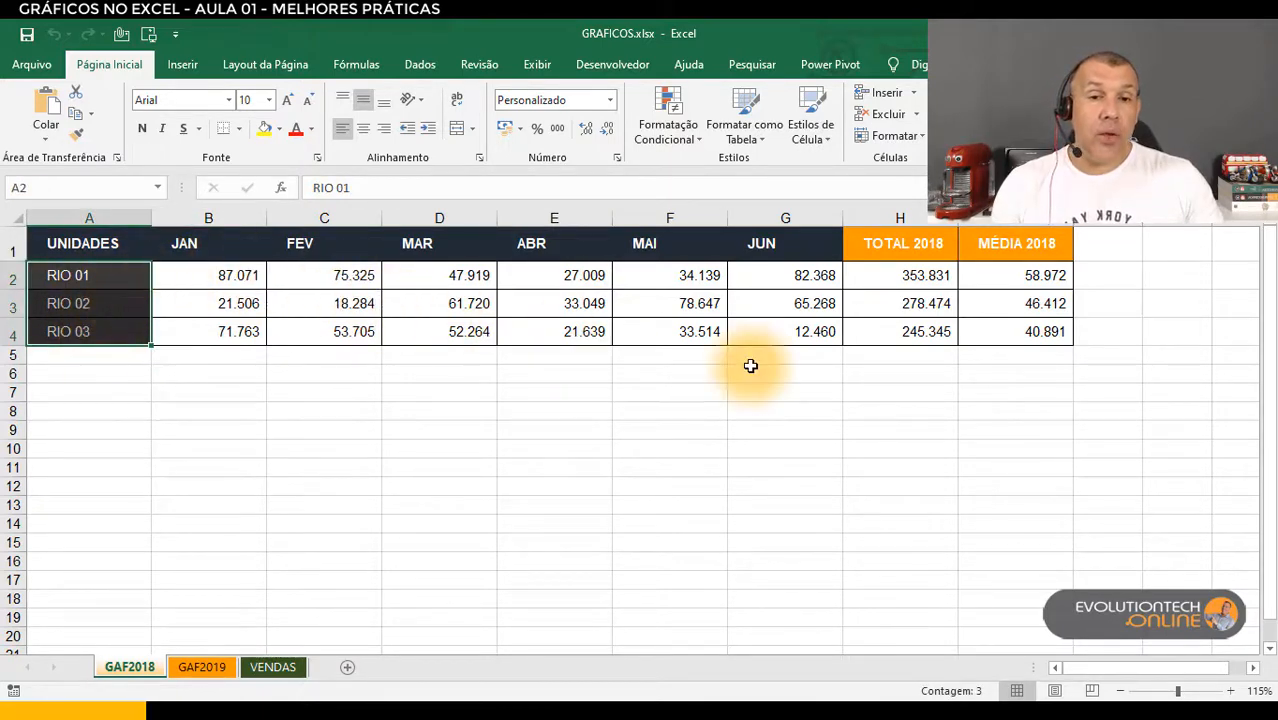
Insert a default clustered column chart based on the whole units table, starting from a single cell inside it.
left_click(332, 282)
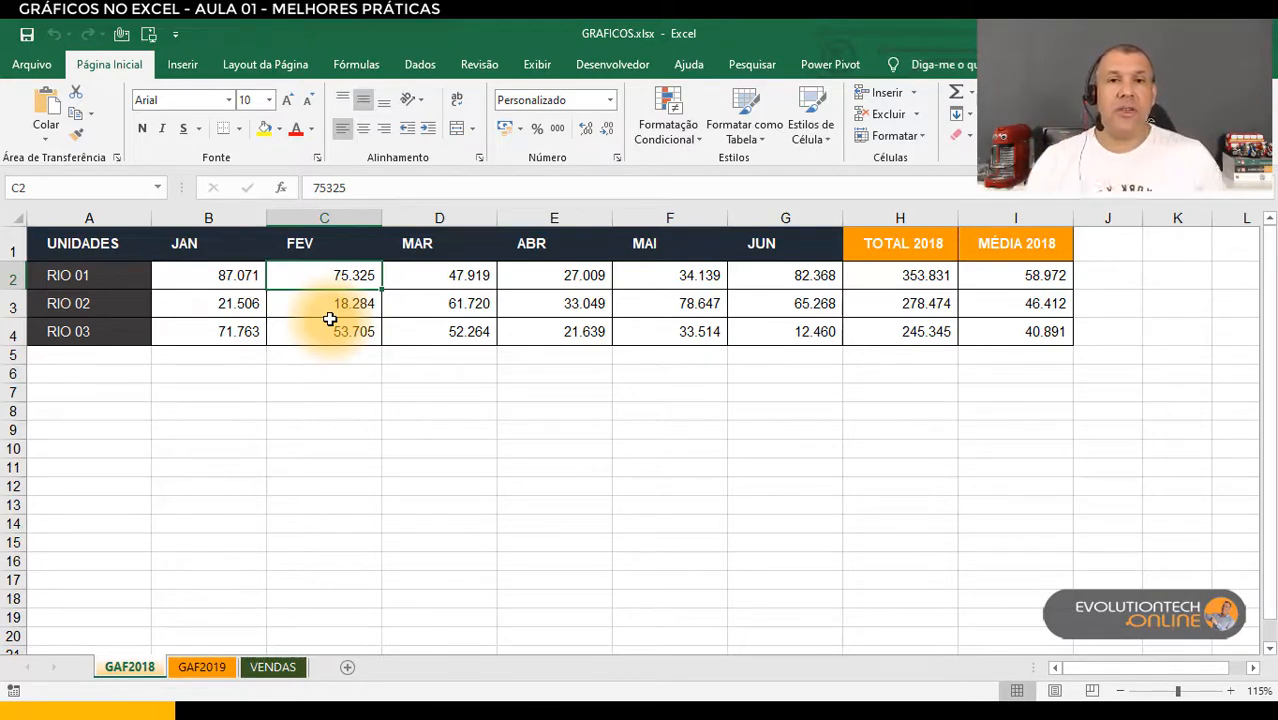
left_click(480, 296)
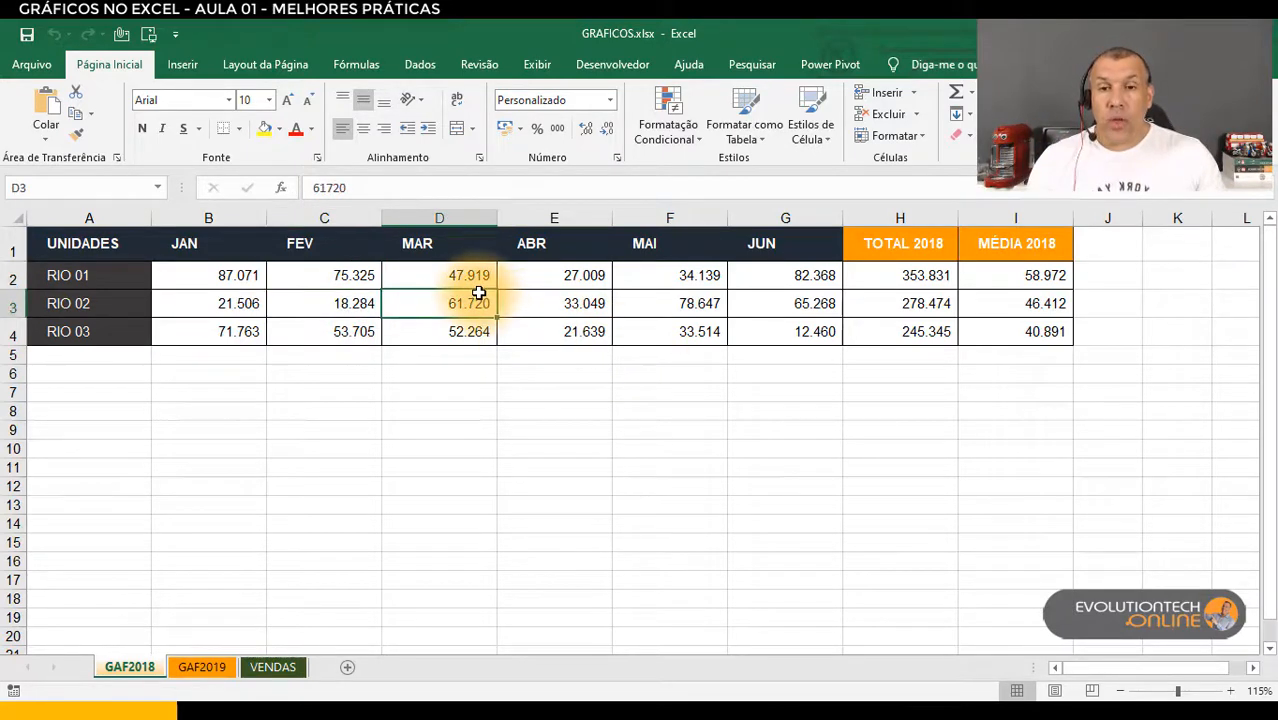
left_click(400, 279)
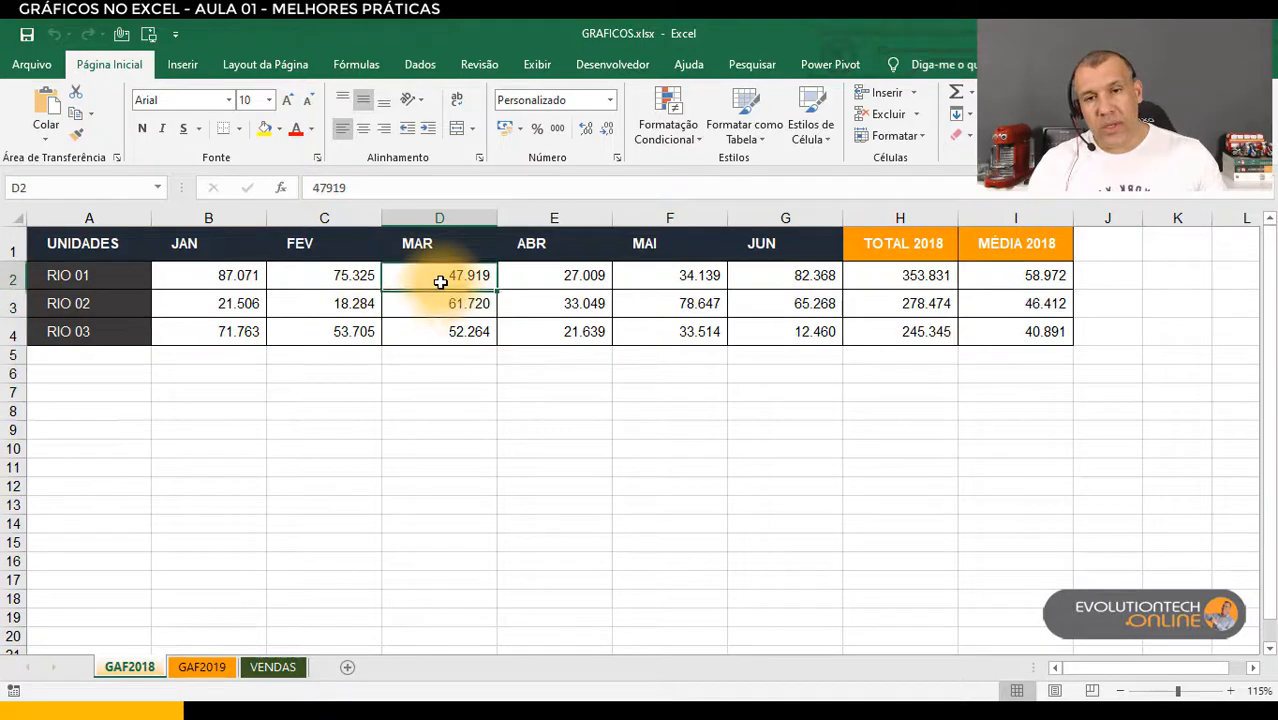
left_click(176, 70)
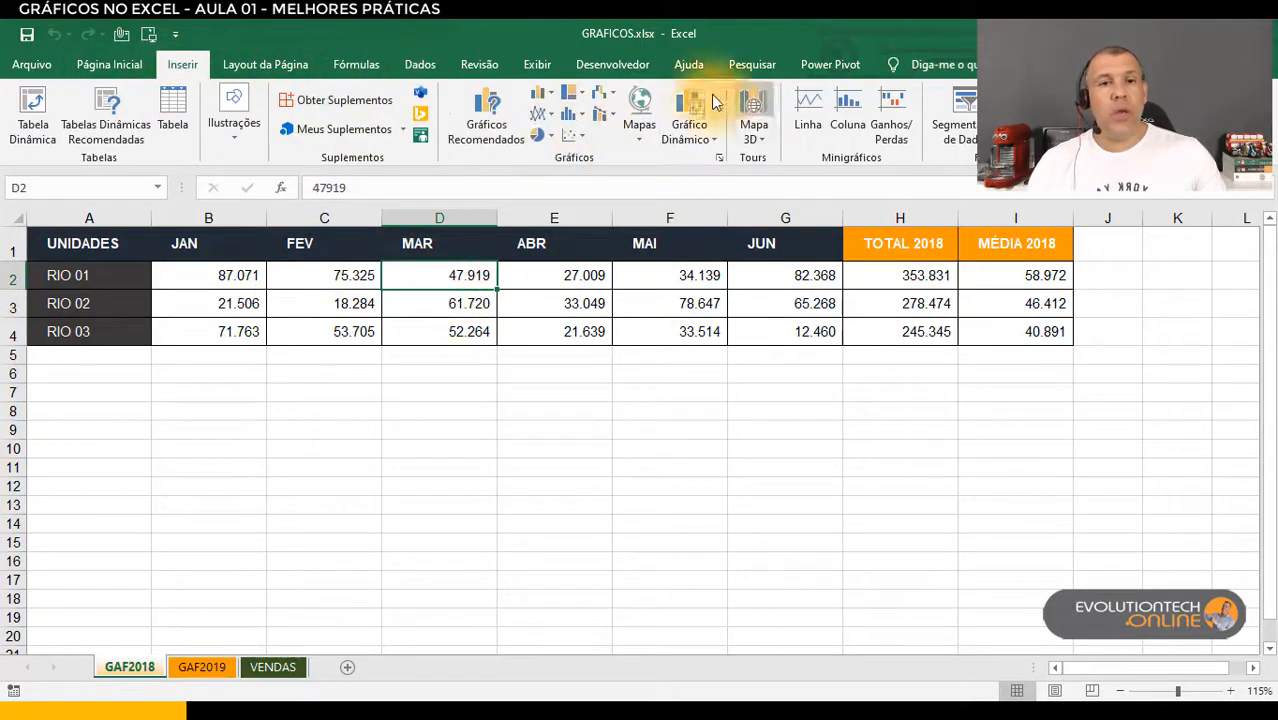
left_click(430, 303)
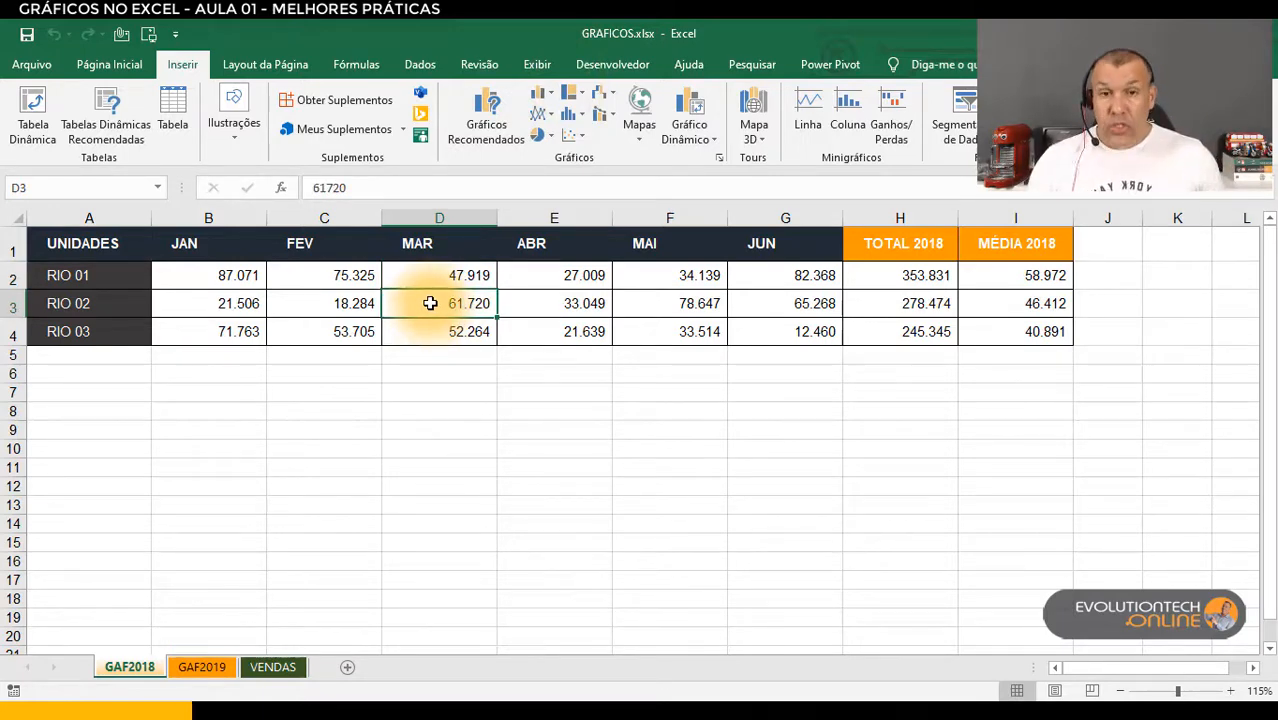
key("alt+F1")
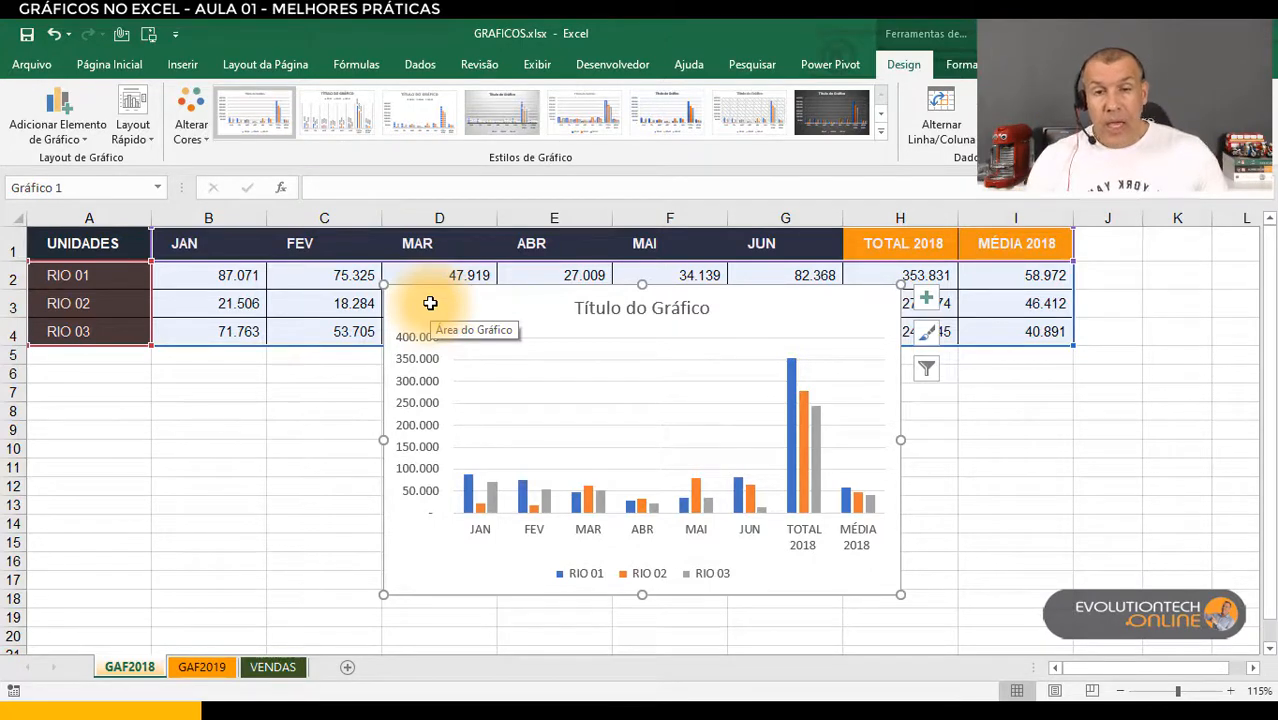
Reposition the chart so its upper-left corner sits near the boundary between cells B2 and C2.
left_click_drag(518, 294, 291, 262)
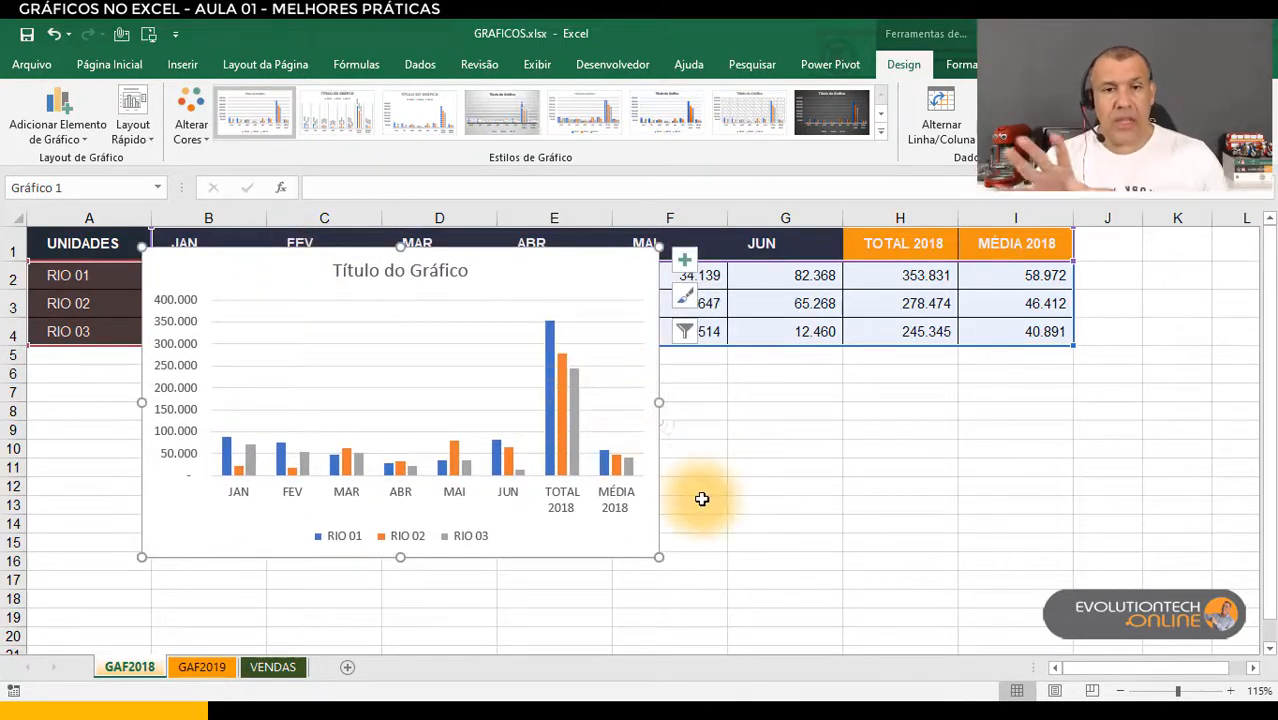
left_click_drag(619, 277, 640, 299)
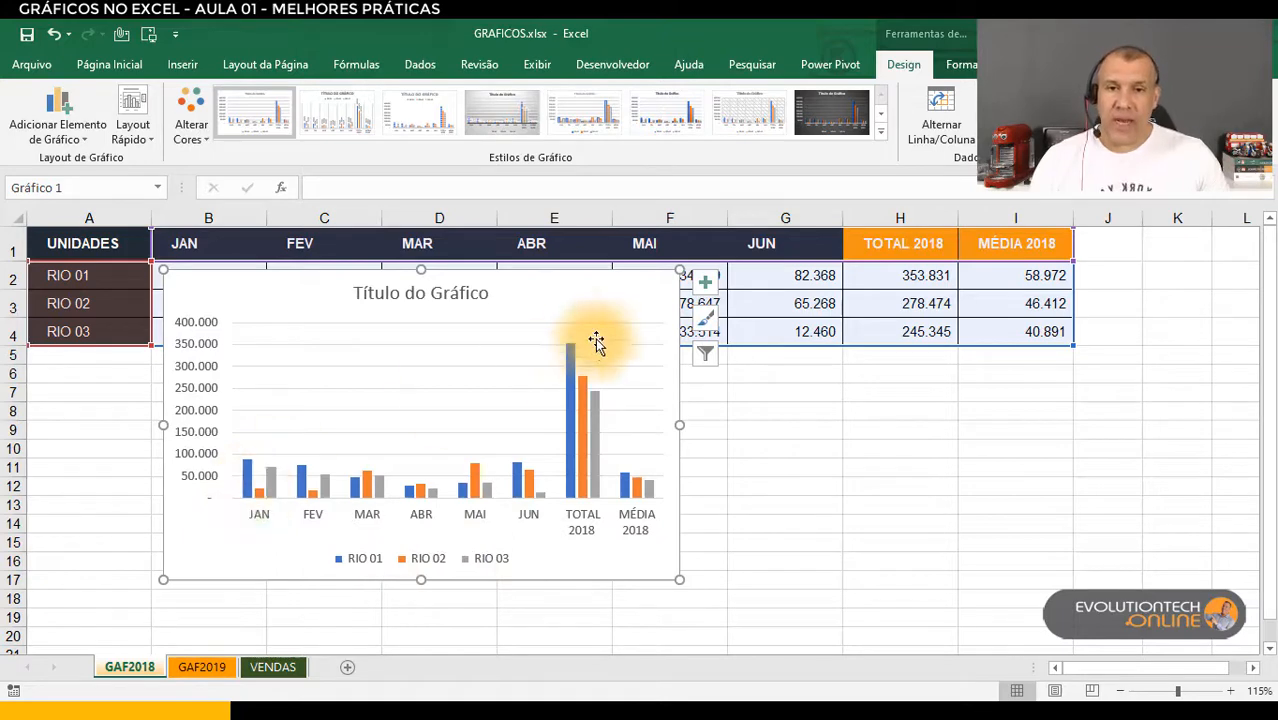
left_click_drag(650, 294, 895, 313)
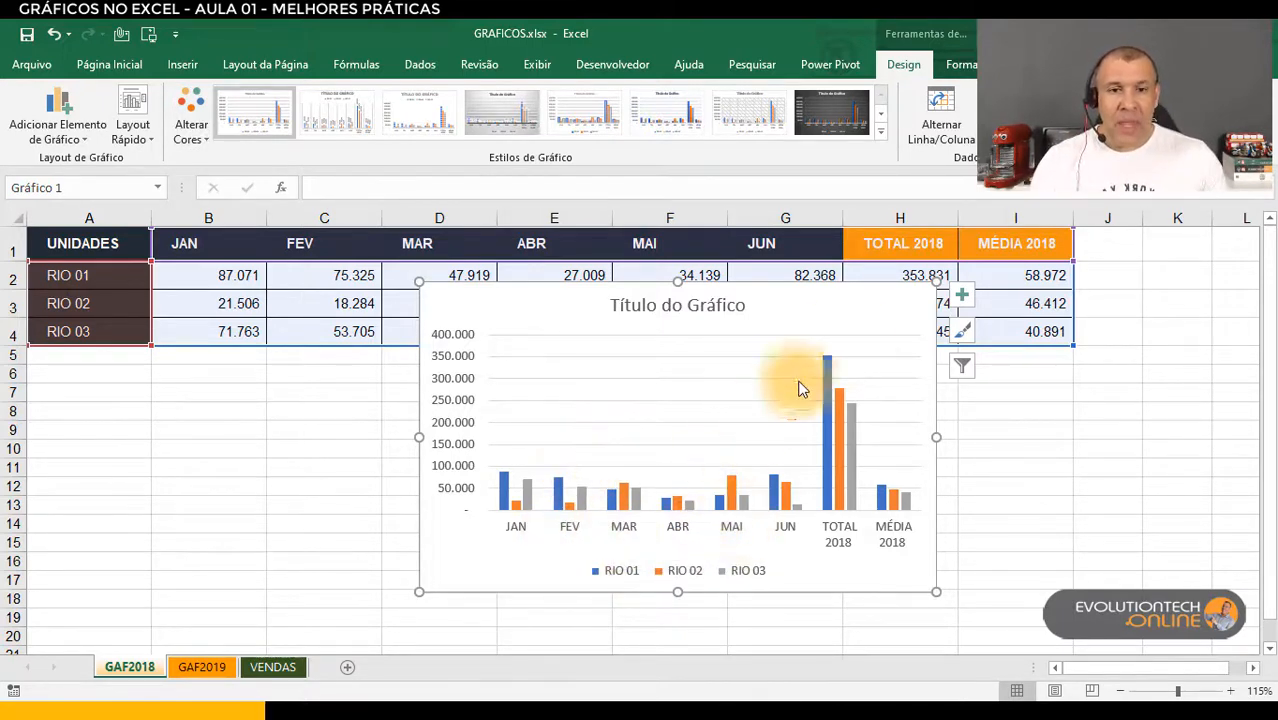
left_click_drag(900, 312, 741, 304)
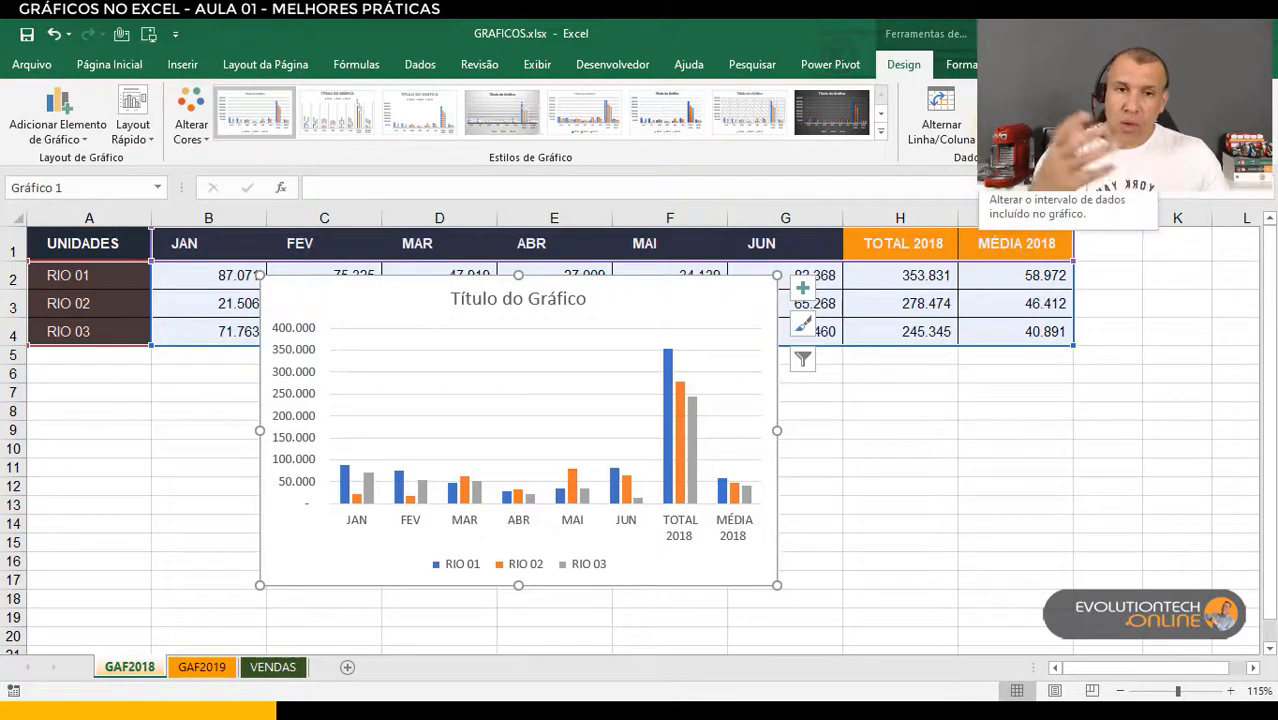
Open the chart's data source settings and place the dialog clear of most of the chart.
left_click(901, 432)
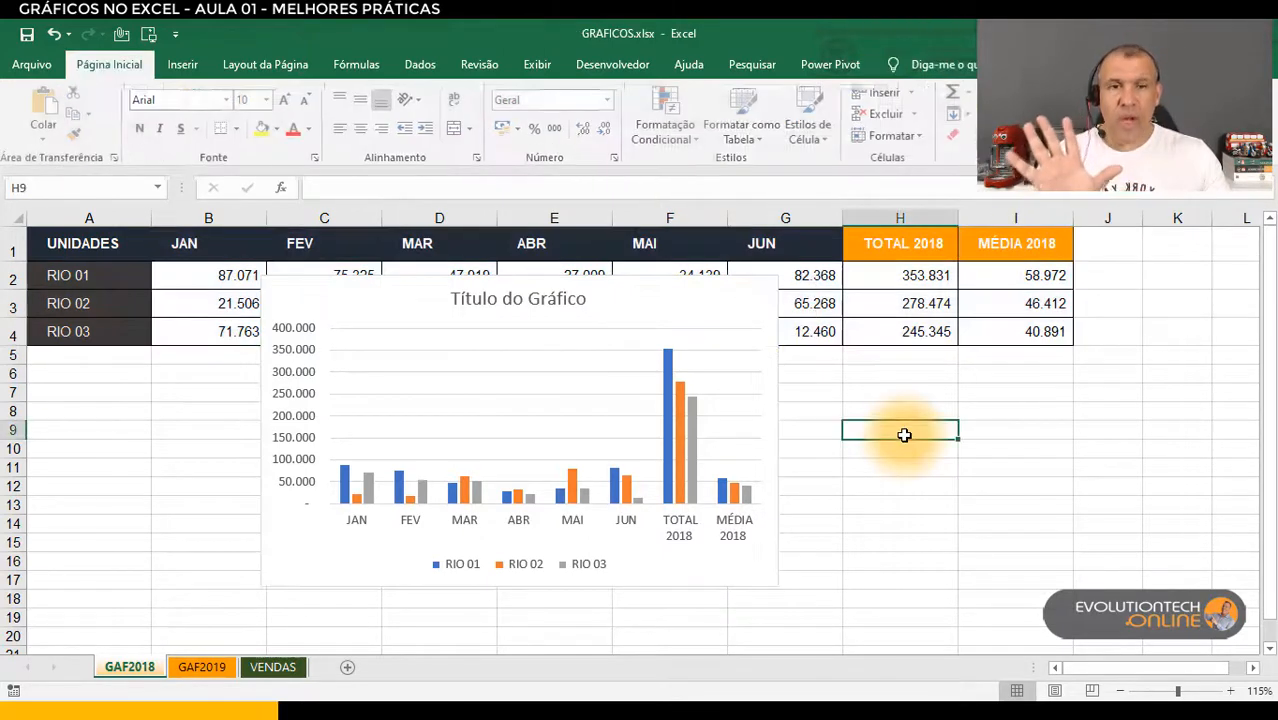
left_click(764, 295)
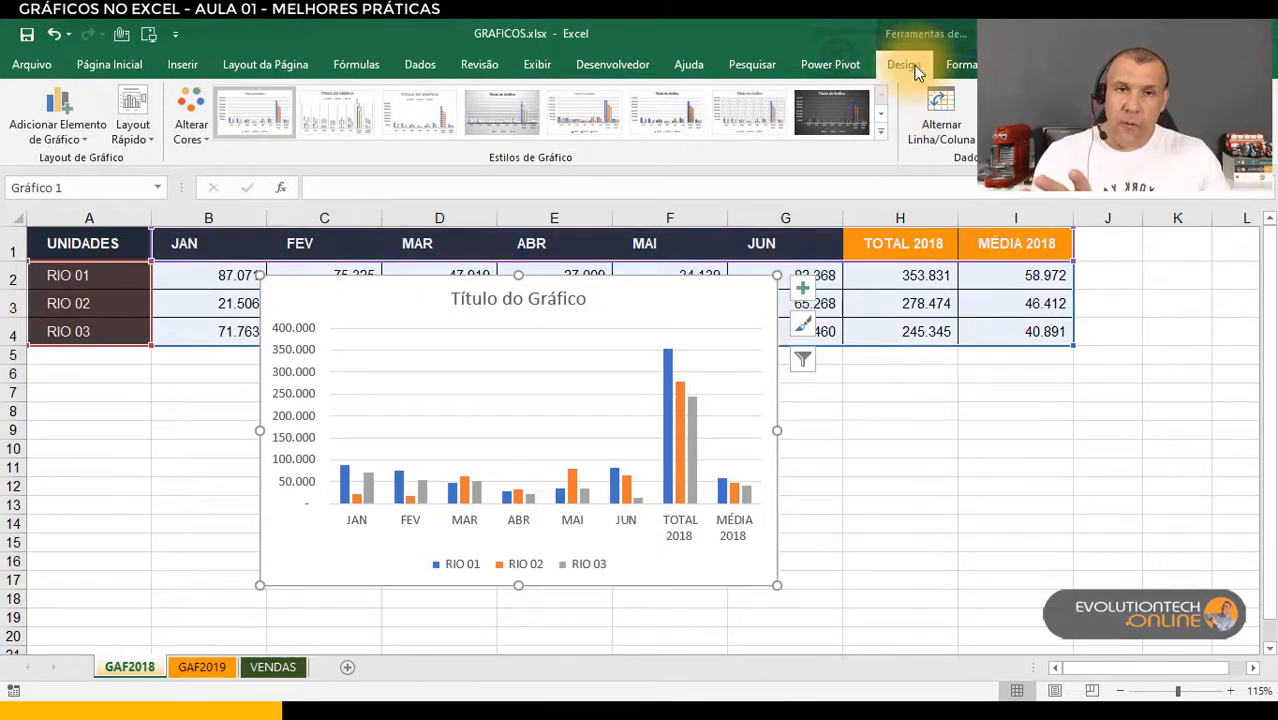
left_click(606, 66)
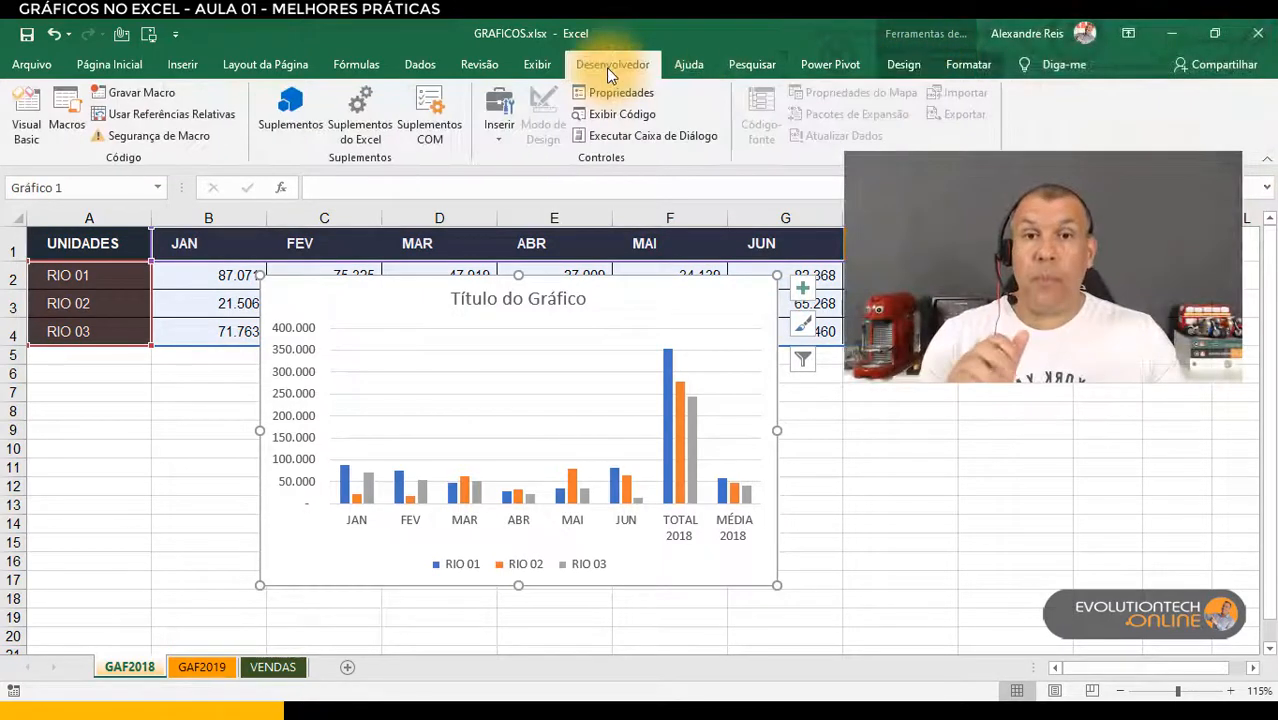
left_click(136, 67)
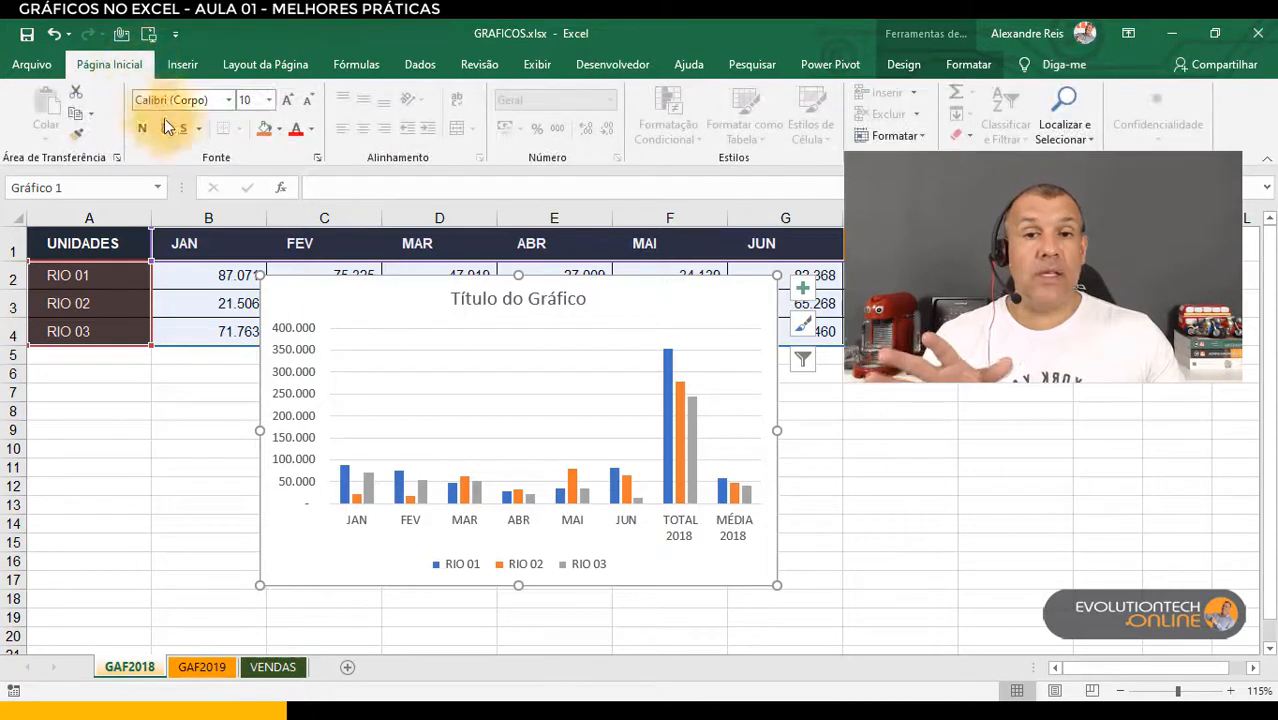
left_click(906, 65)
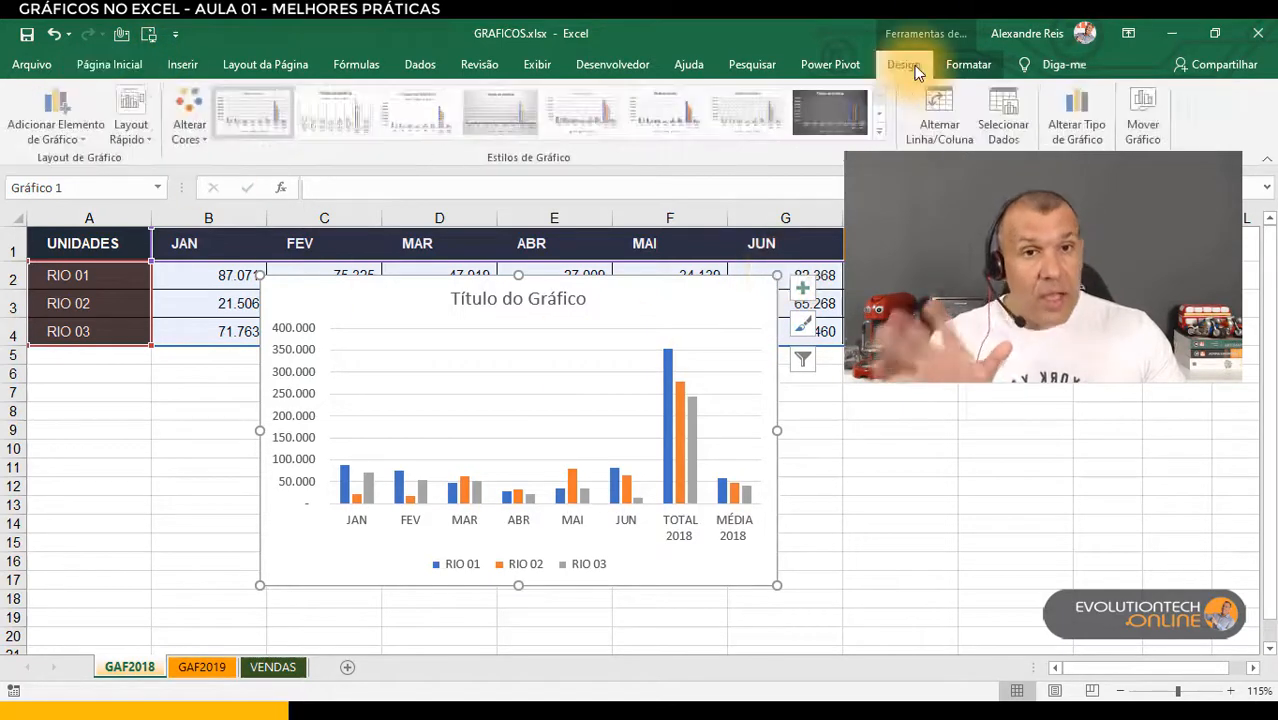
left_click(1010, 132)
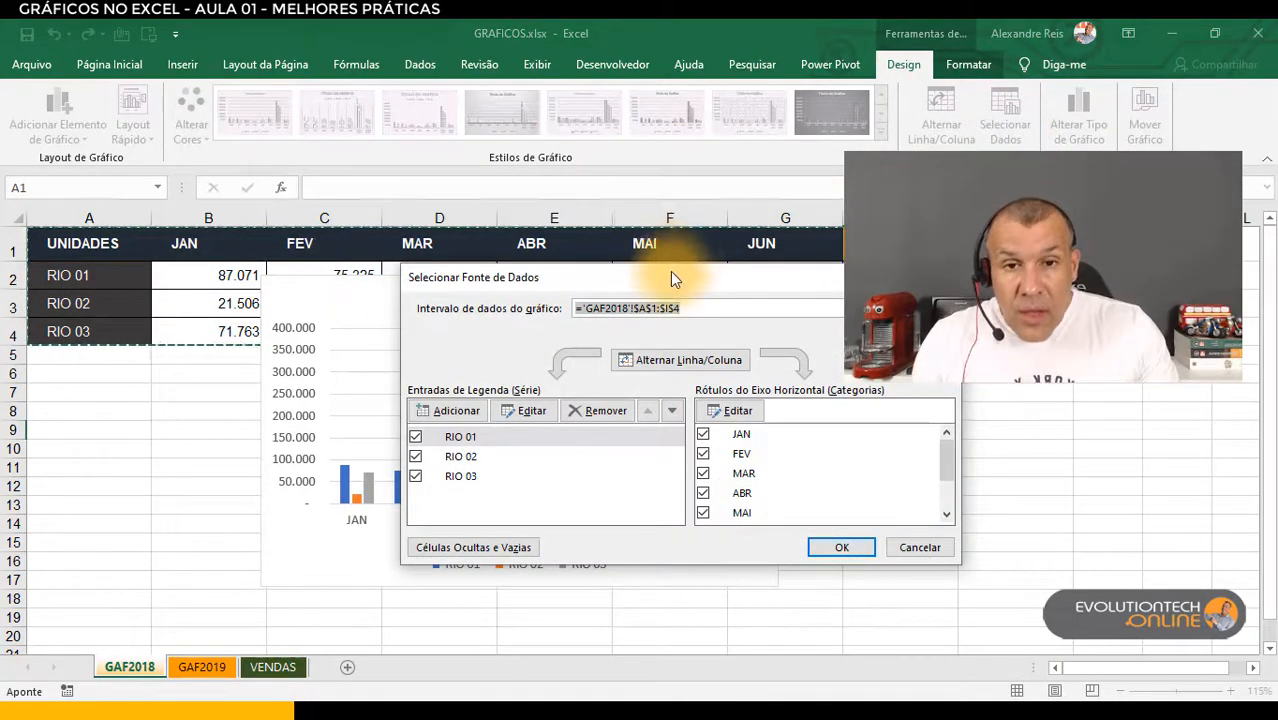
left_click_drag(670, 271, 521, 155)
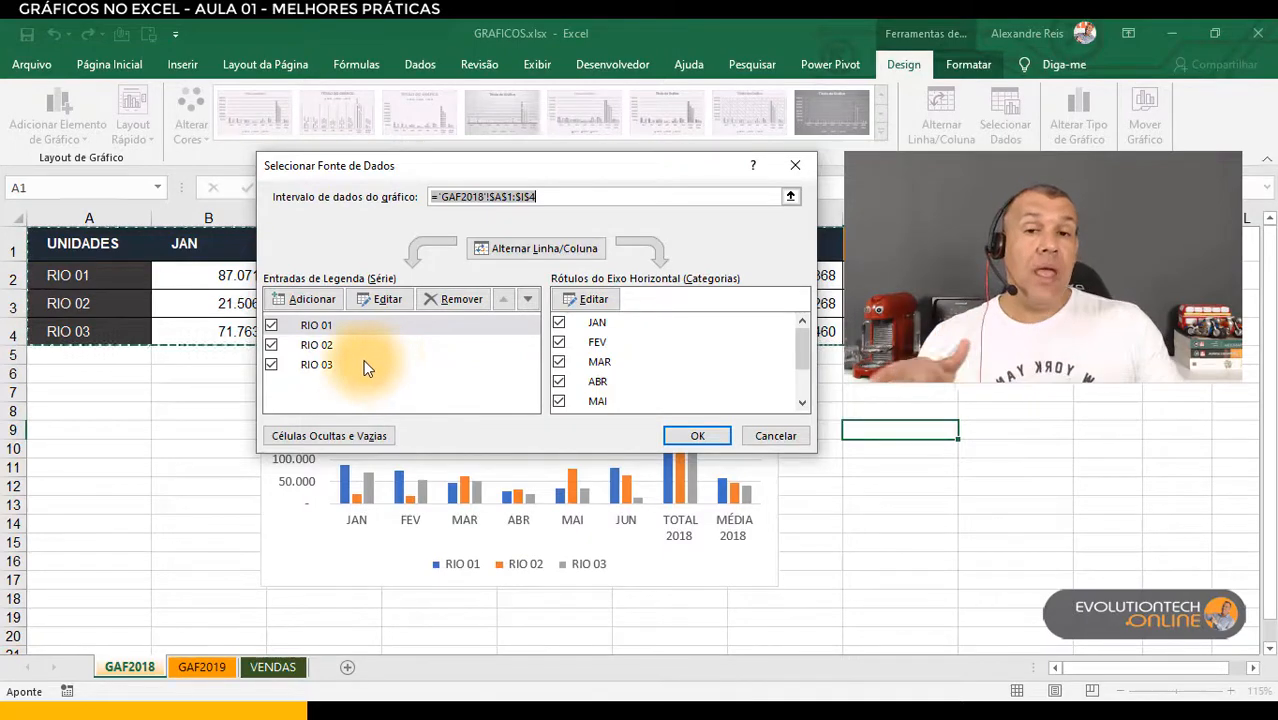
left_click_drag(470, 177, 700, 266)
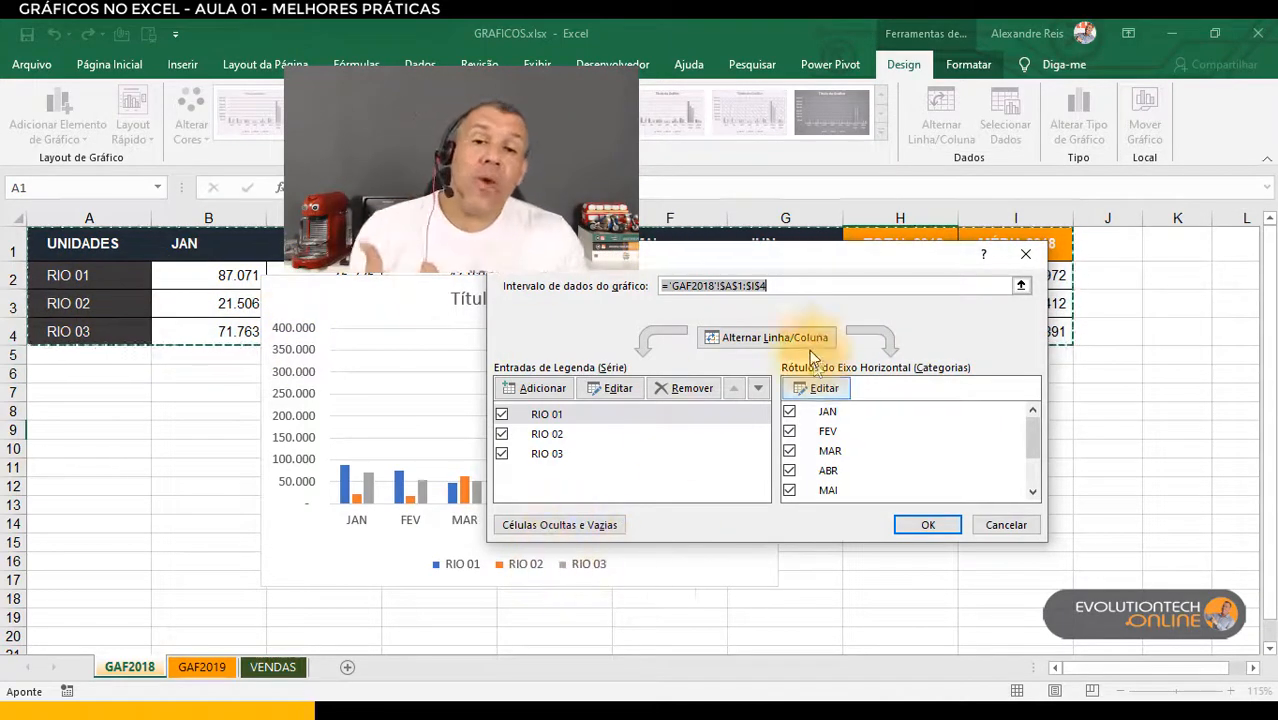
left_click_drag(756, 270, 926, 174)
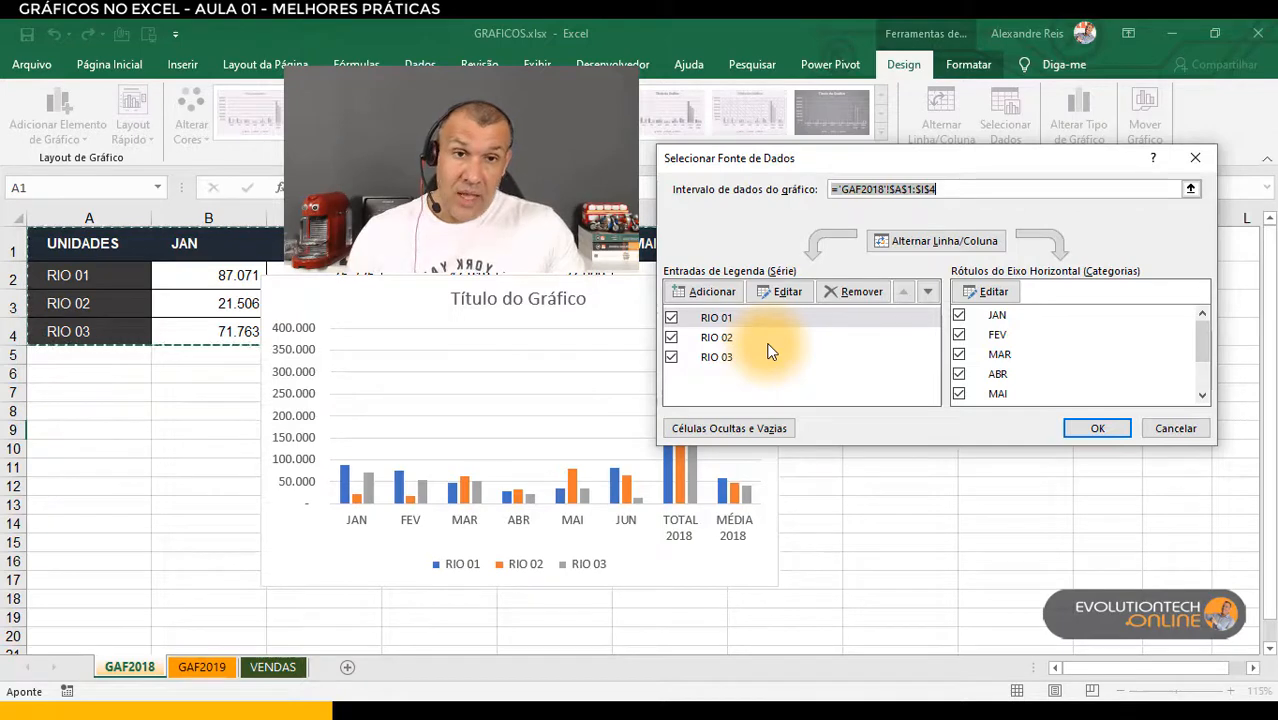
Swap the chart's rows and columns in the data source settings, and swap them back.
left_click(950, 243)
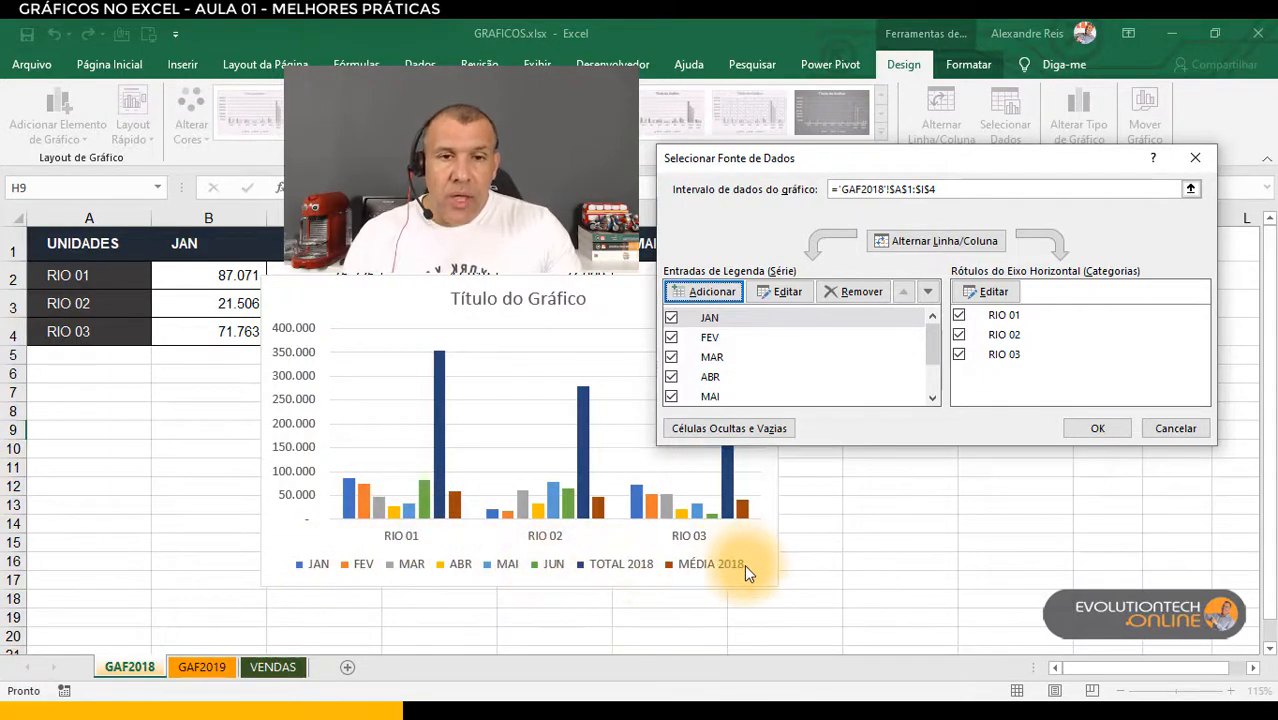
left_click(946, 242)
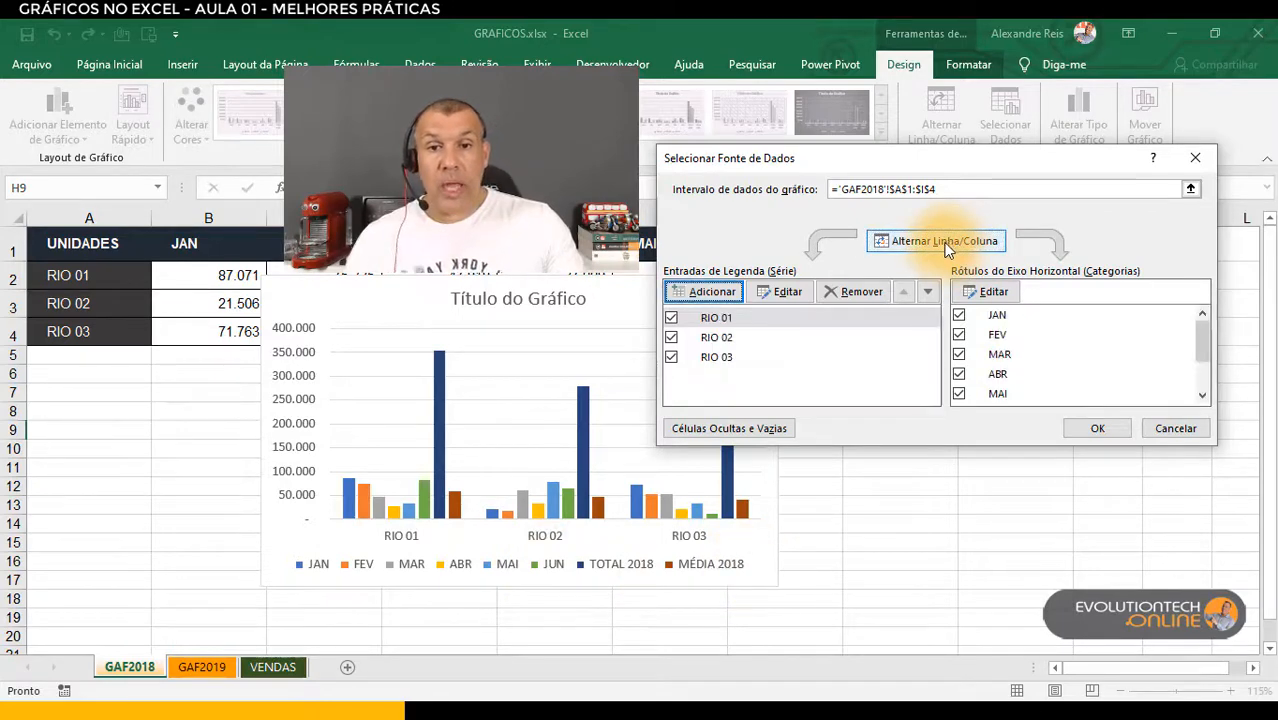
left_click_drag(838, 172, 836, 138)
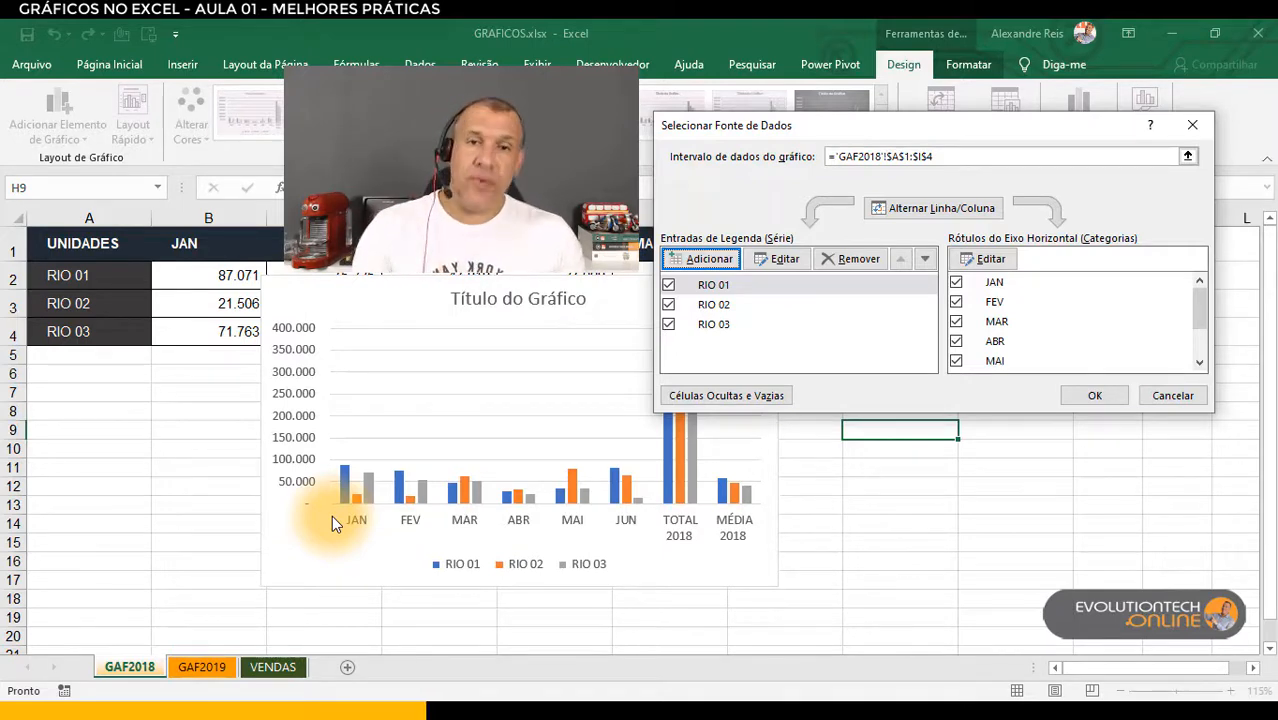
Accept the data source settings and switch the chart's rows and columns so the RIO units form the horizontal axis.
left_click(1095, 395)
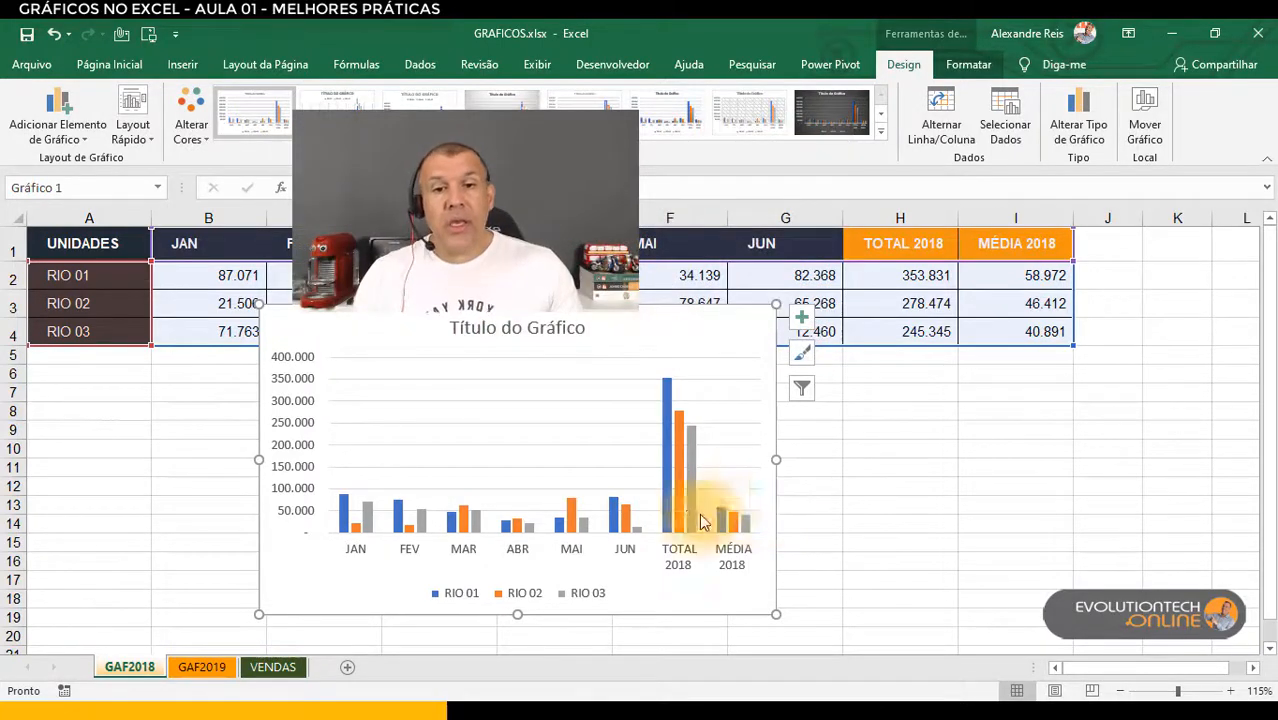
mouse_move(736, 530)
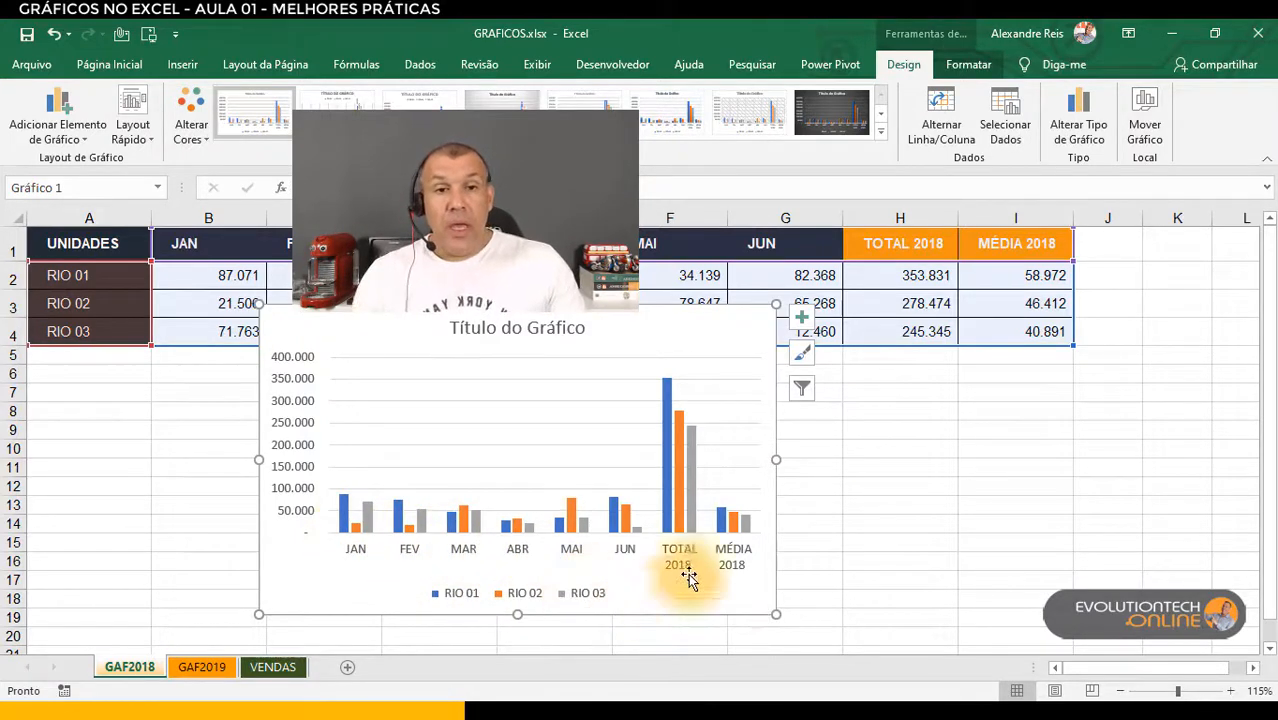
left_click(940, 128)
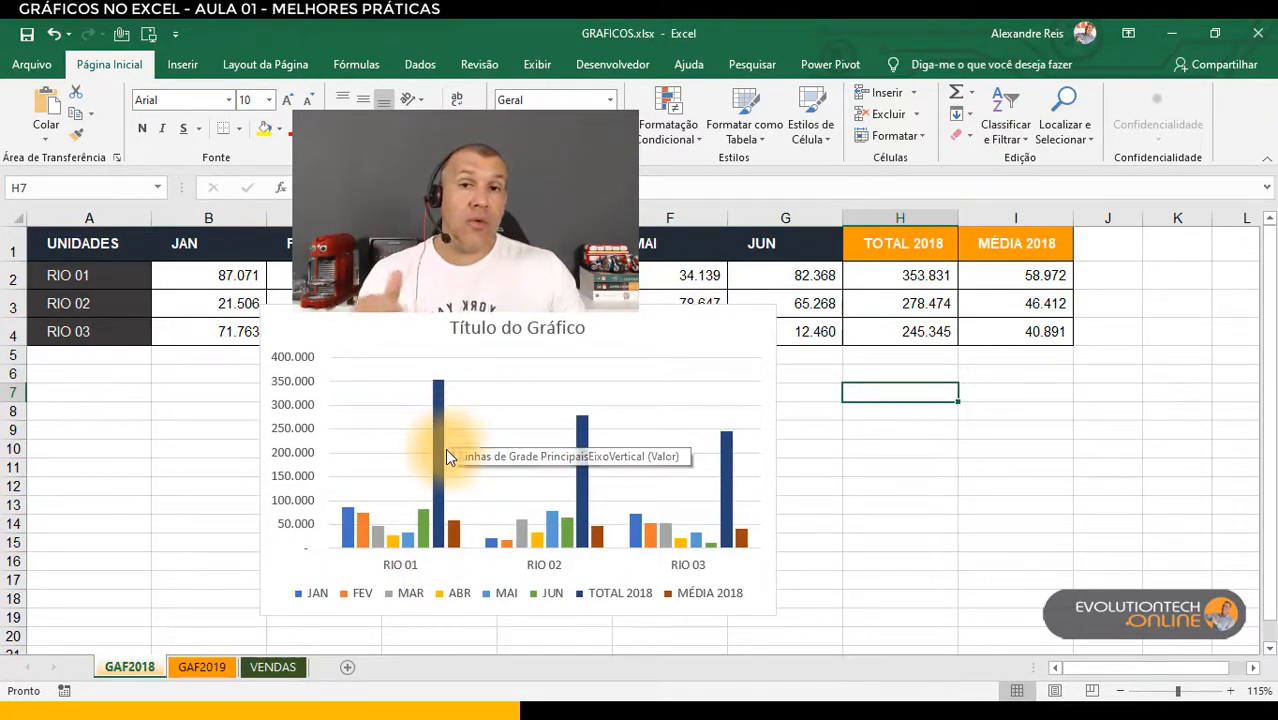
Move the chart below the units table, with its upper edge in row 5 and its left edge in column B.
mouse_move(445, 448)
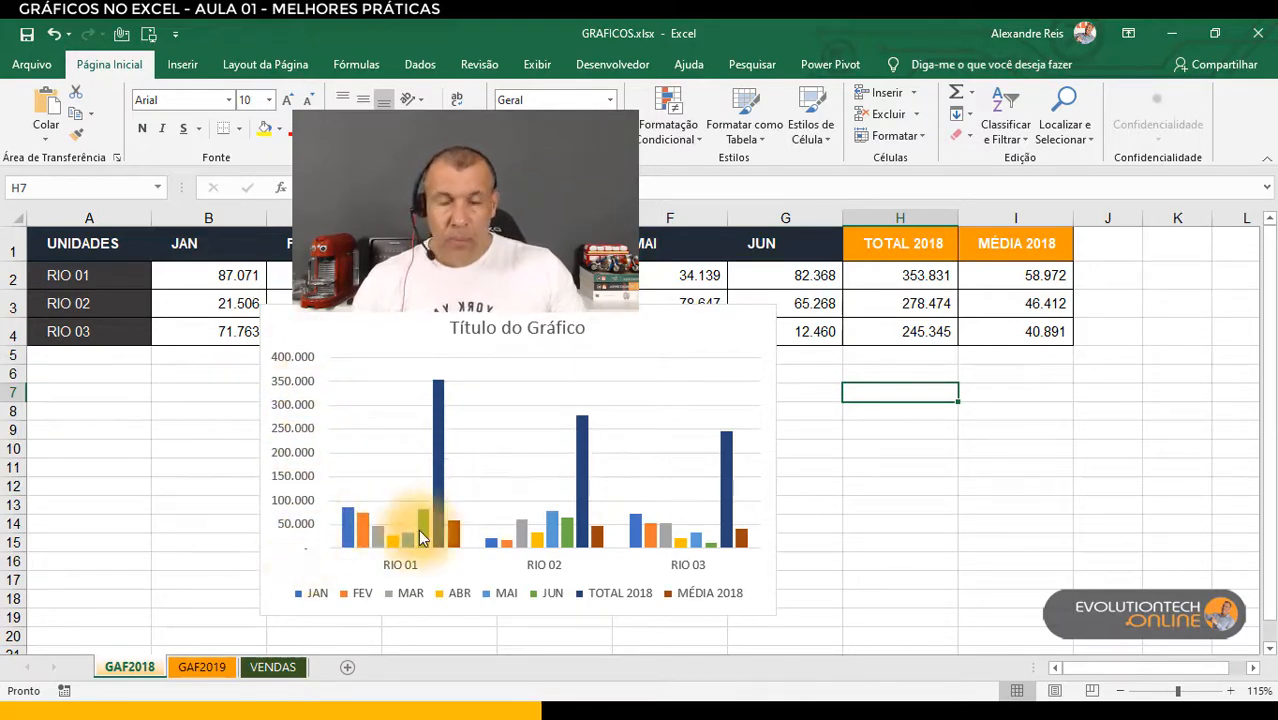
mouse_move(422, 537)
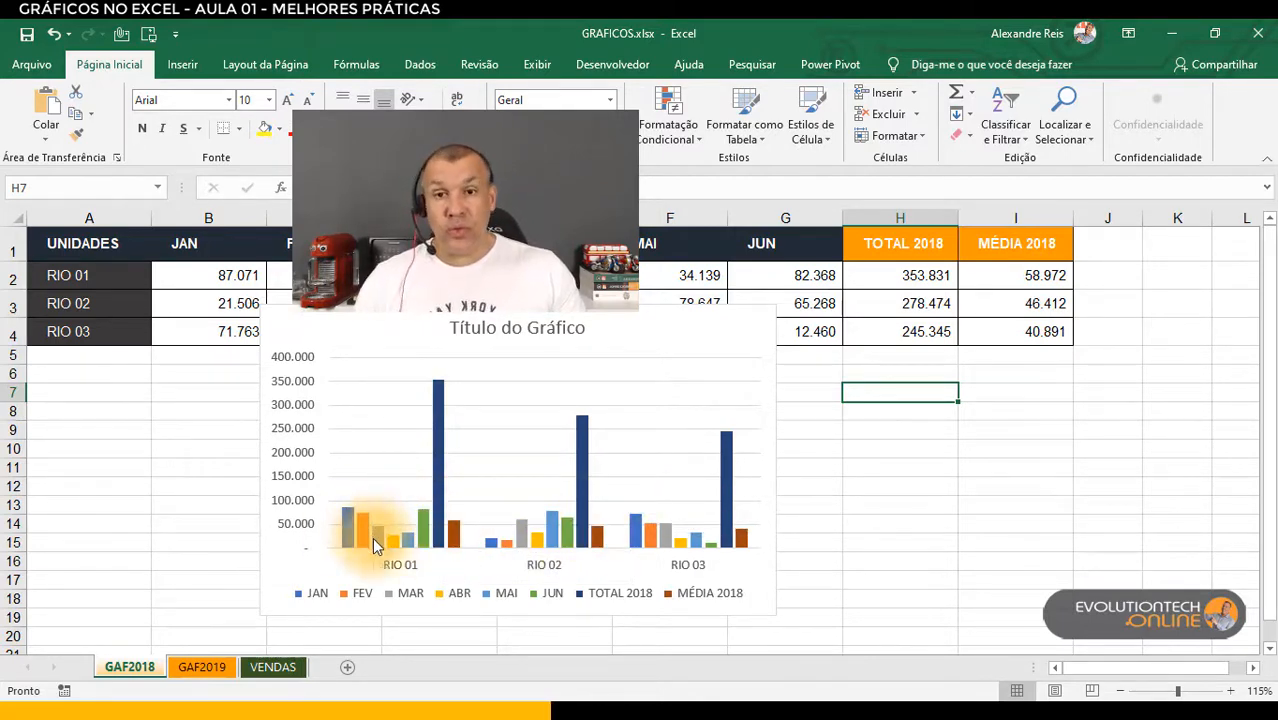
mouse_move(375, 541)
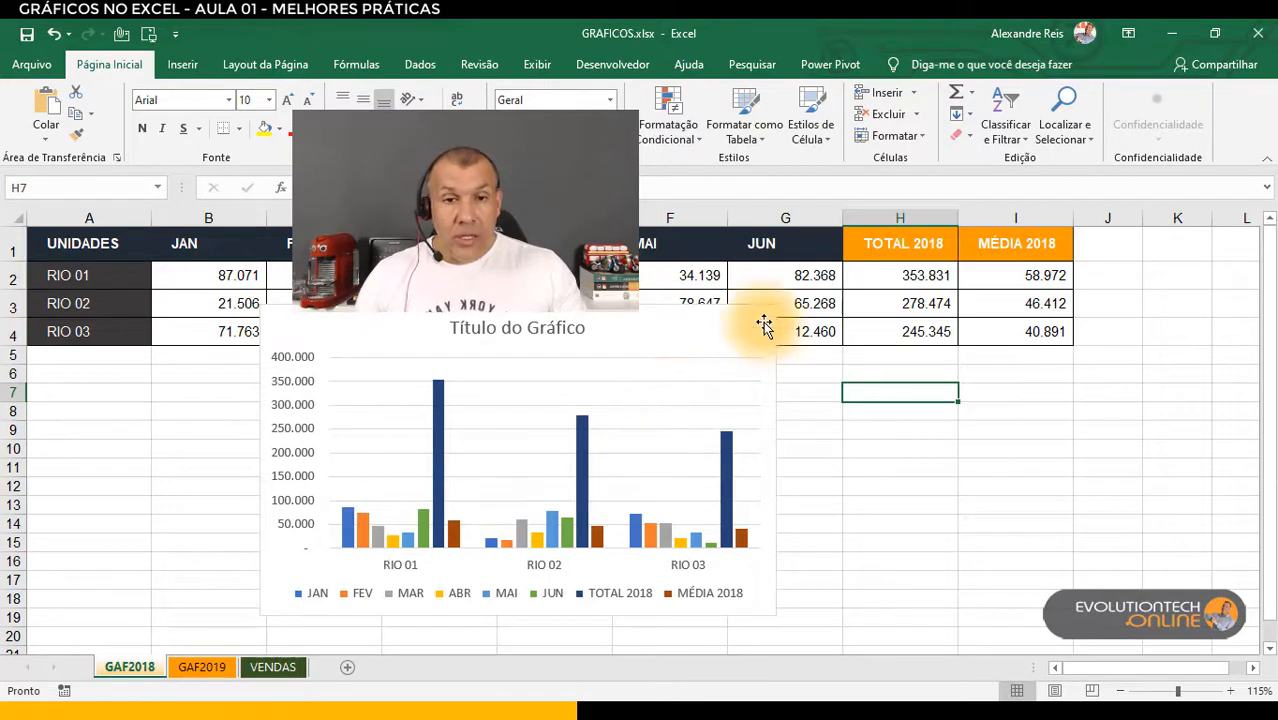
left_click_drag(762, 321, 685, 373)
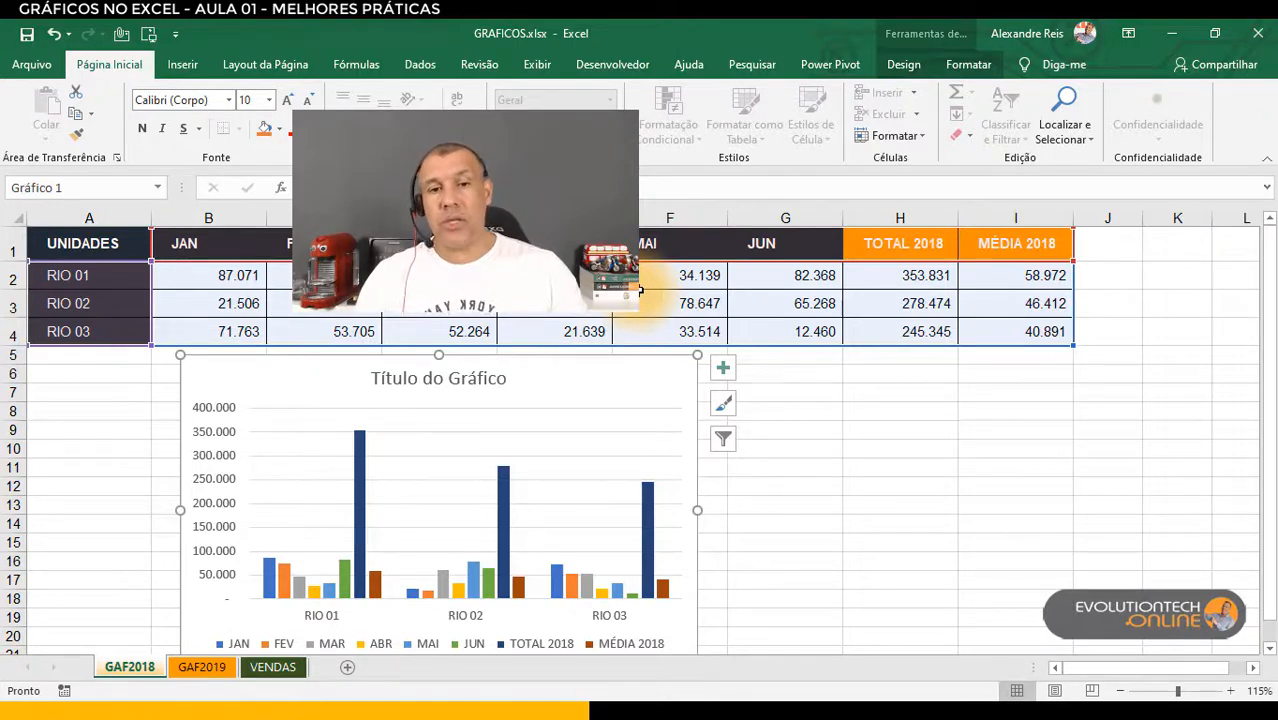
left_click(905, 392)
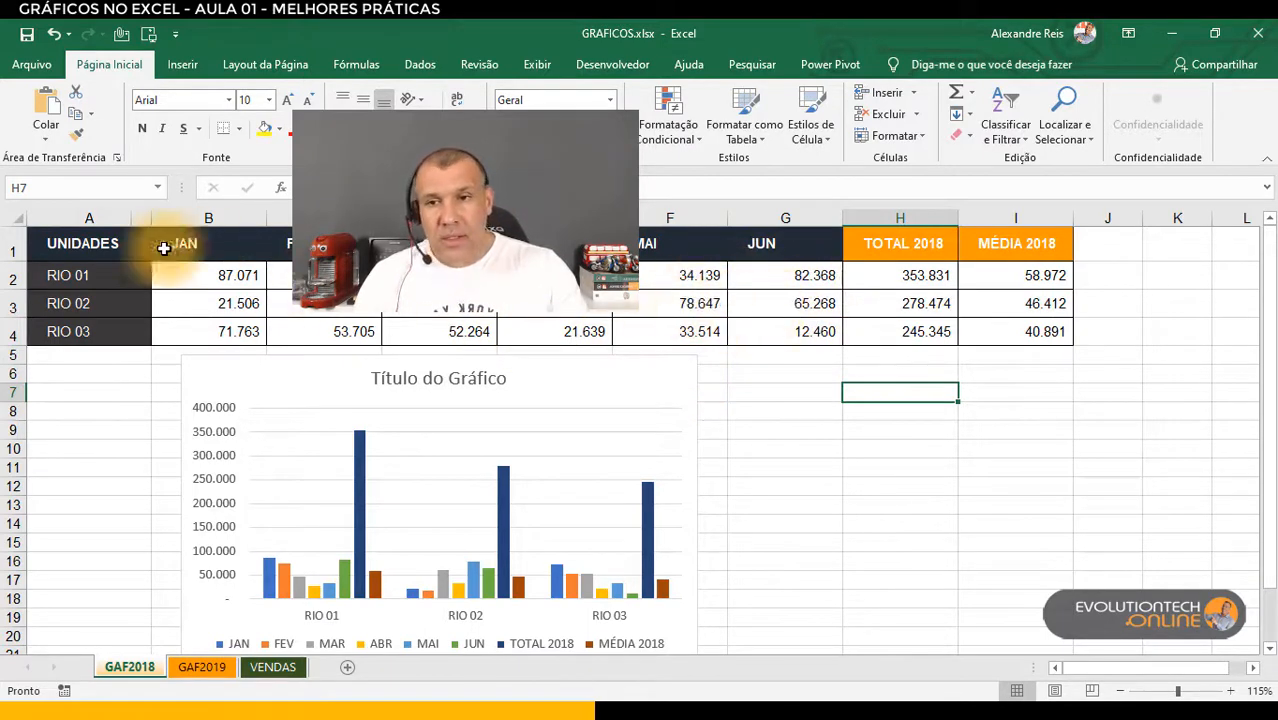
Insert a default chart from only the units and monthly columns in A1:G4, and delete that second chart.
left_click_drag(84, 244, 790, 332)
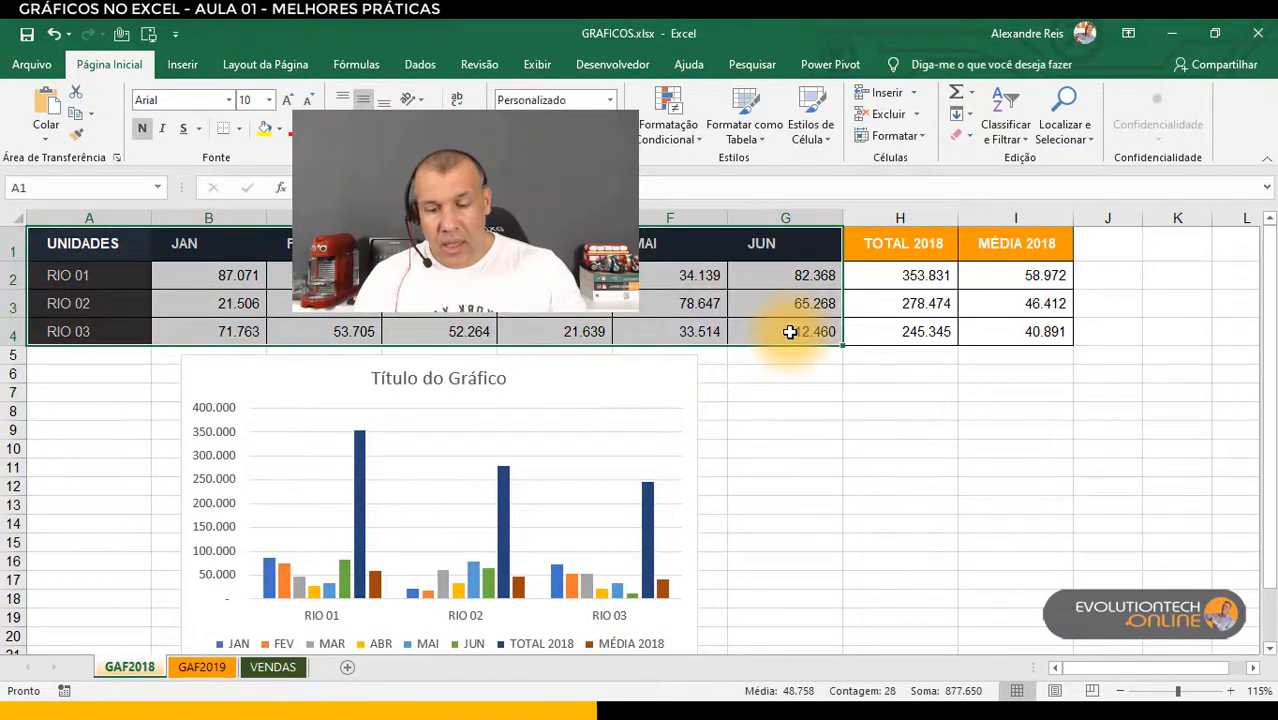
key("alt+F1")
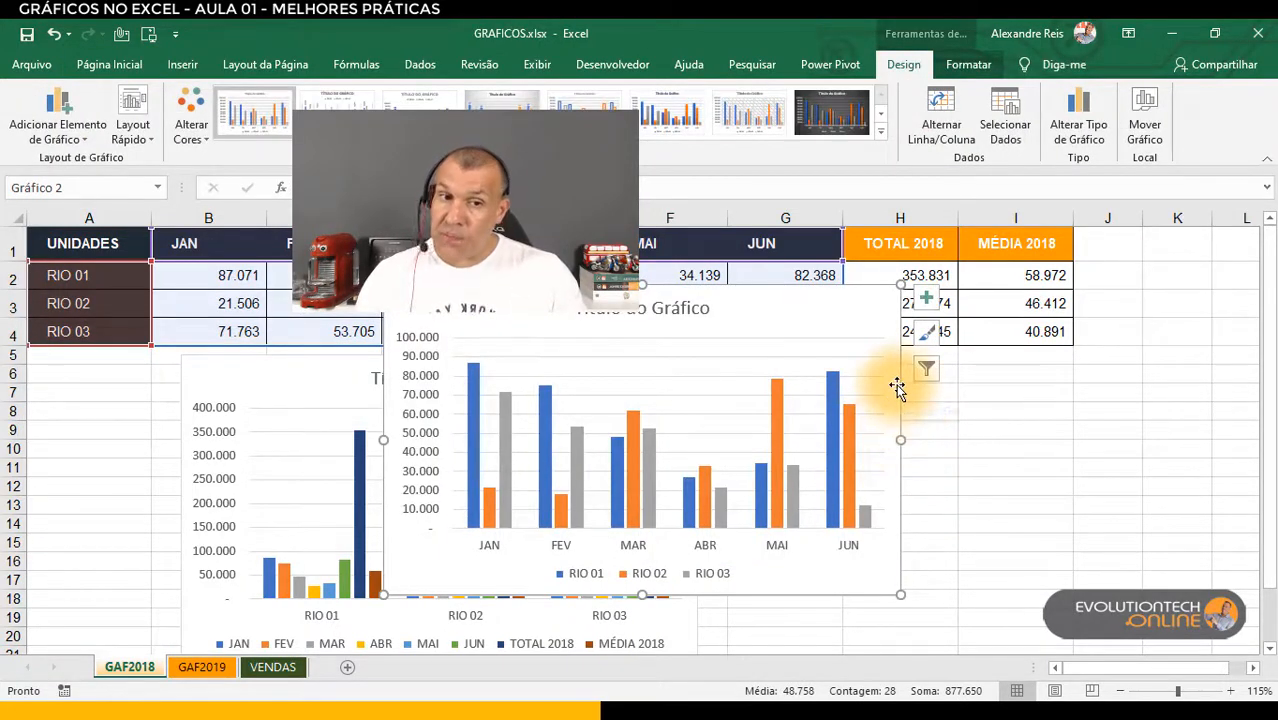
key("Delete")
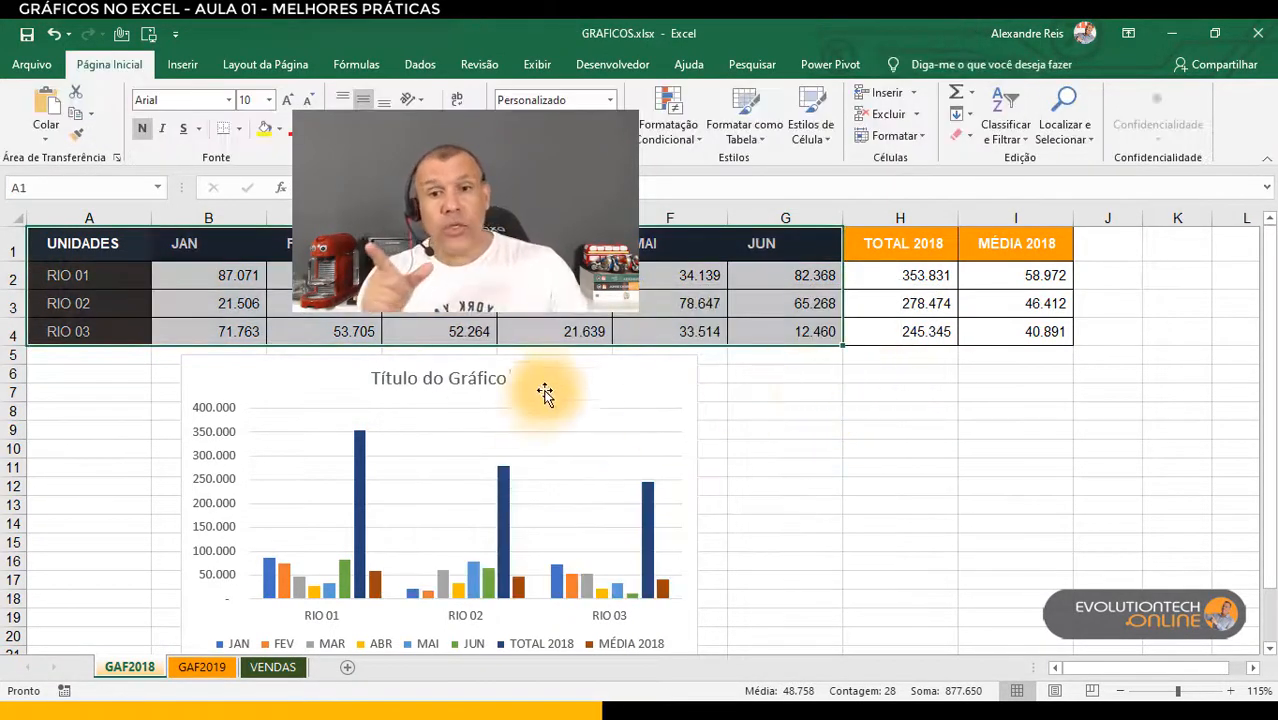
Exclude the TOTAL 2018 series from the remaining chart through its data source settings.
left_click(556, 374)
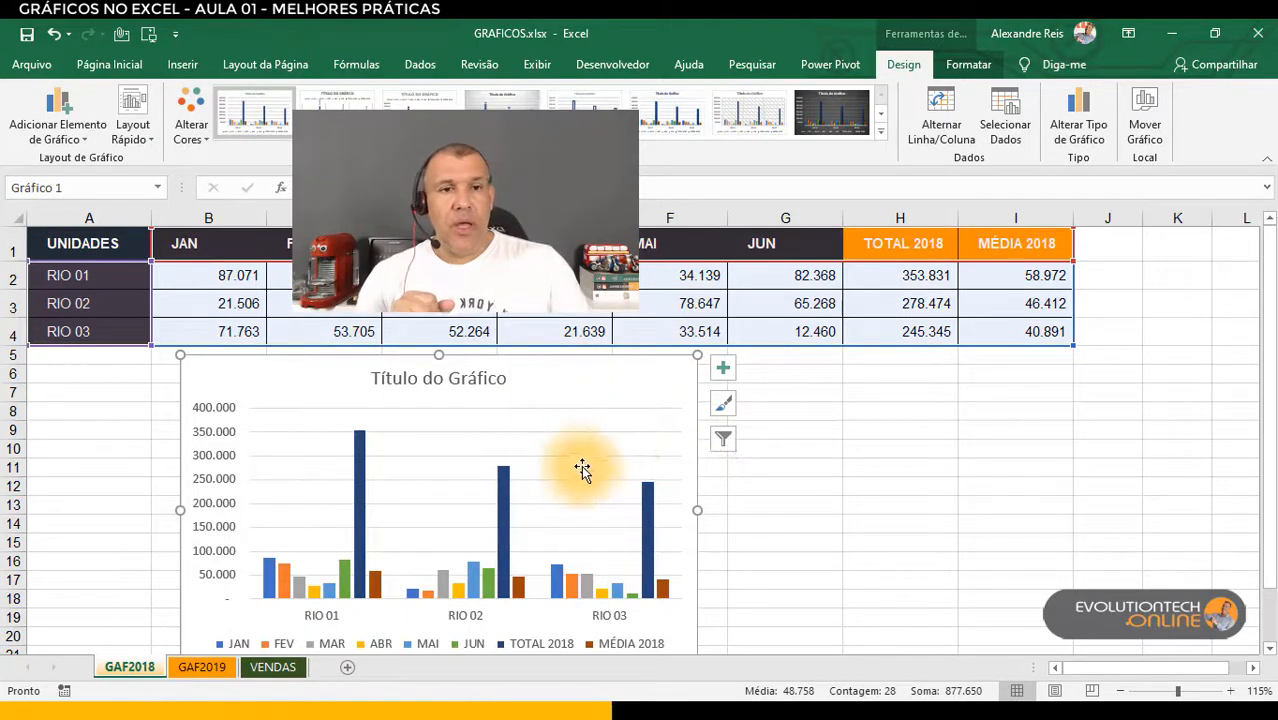
left_click(1005, 124)
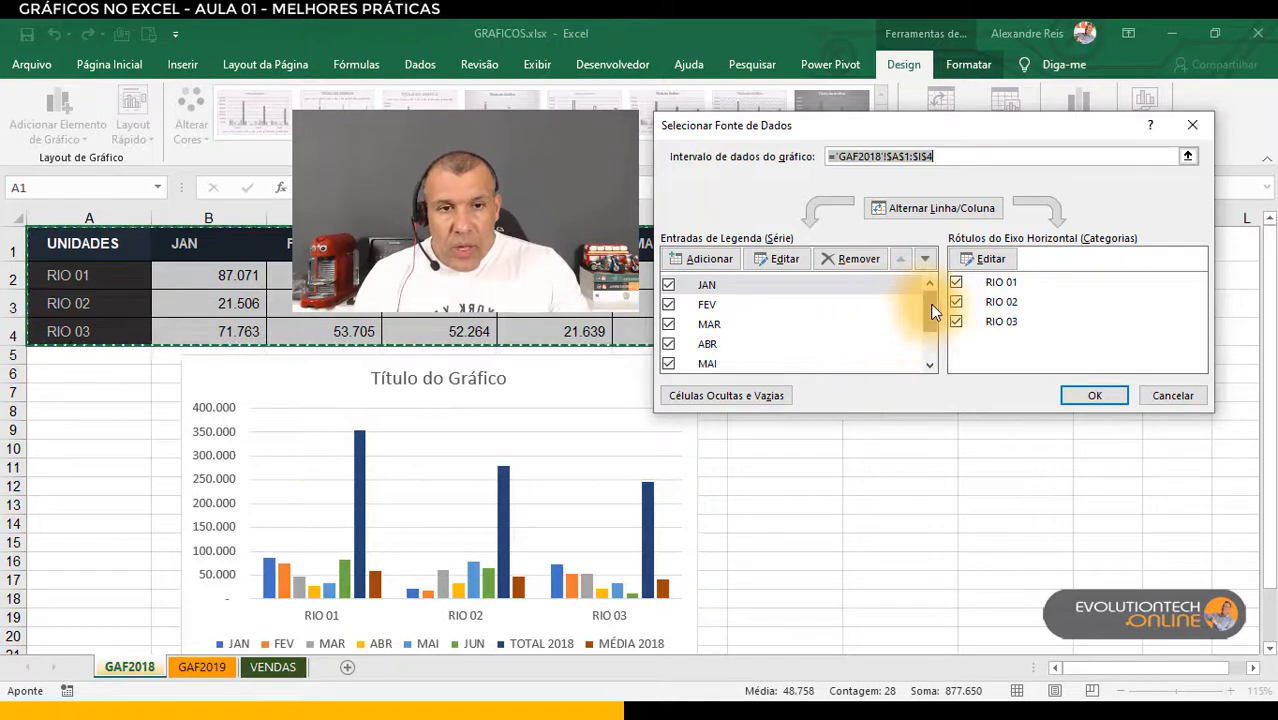
left_click_drag(927, 314, 930, 348)
left_click(668, 344)
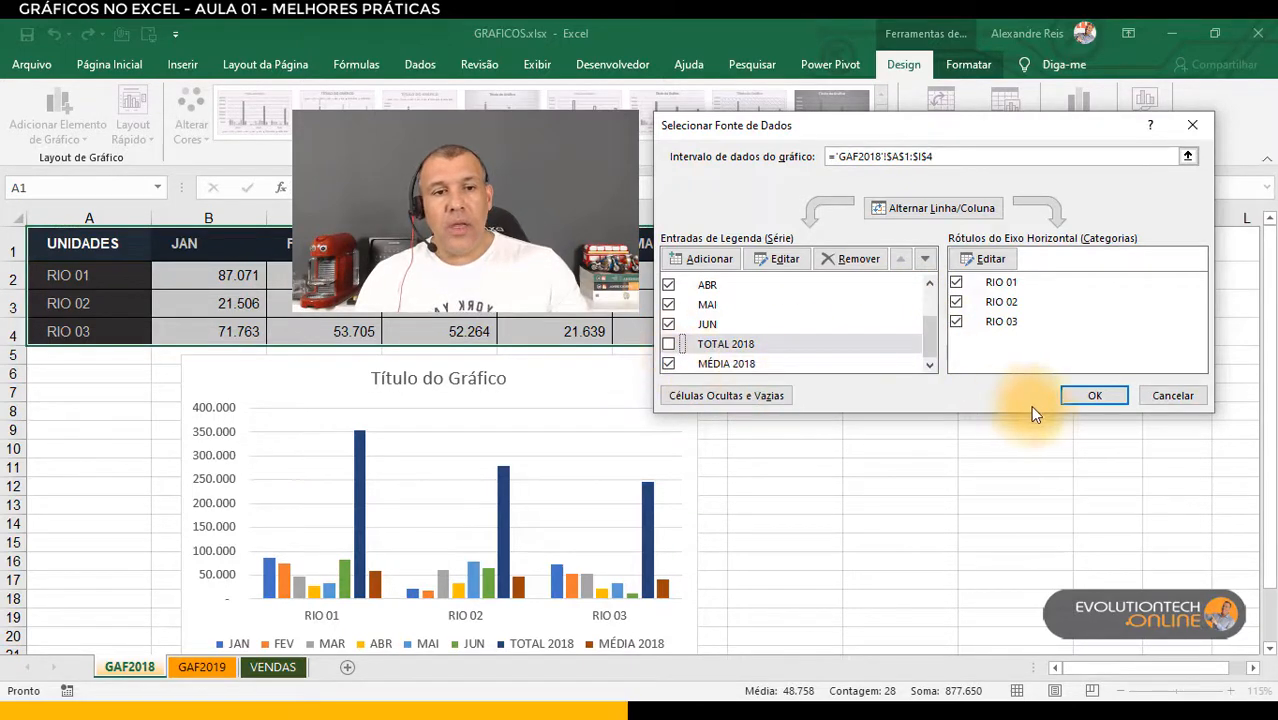
left_click(1070, 396)
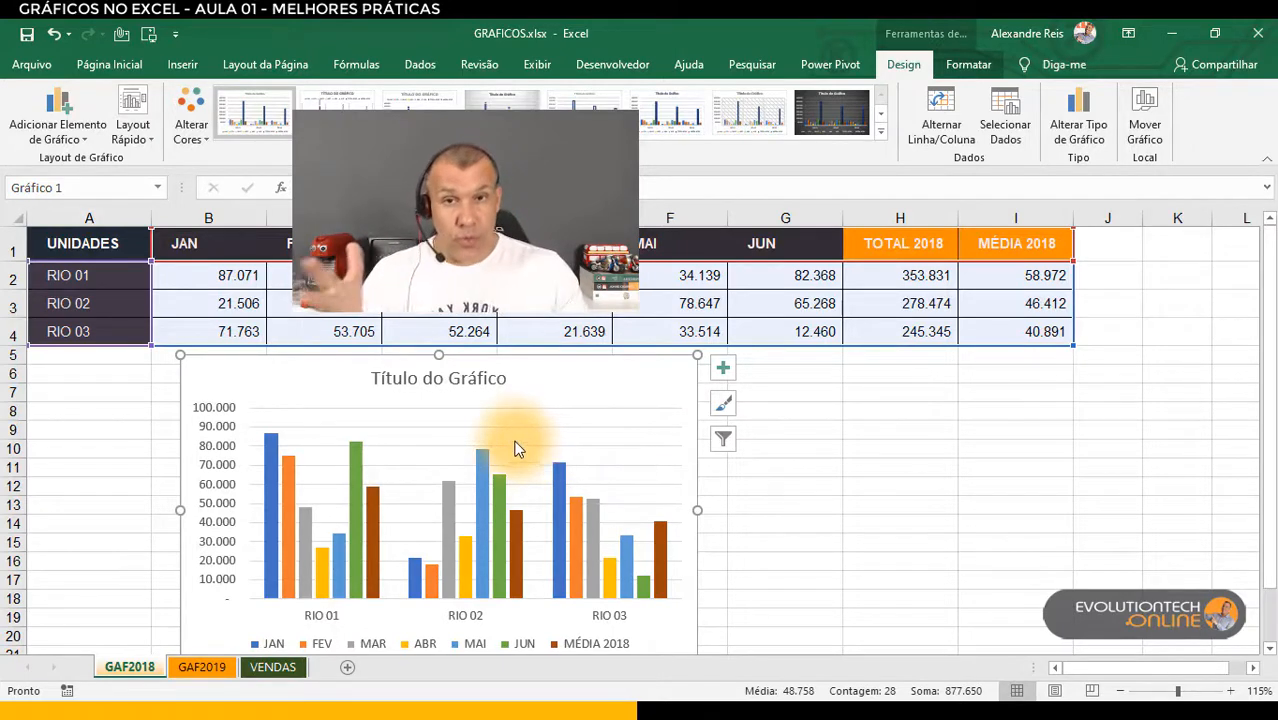
Include the TOTAL 2018 series in the chart again through its data source settings.
left_click(1008, 116)
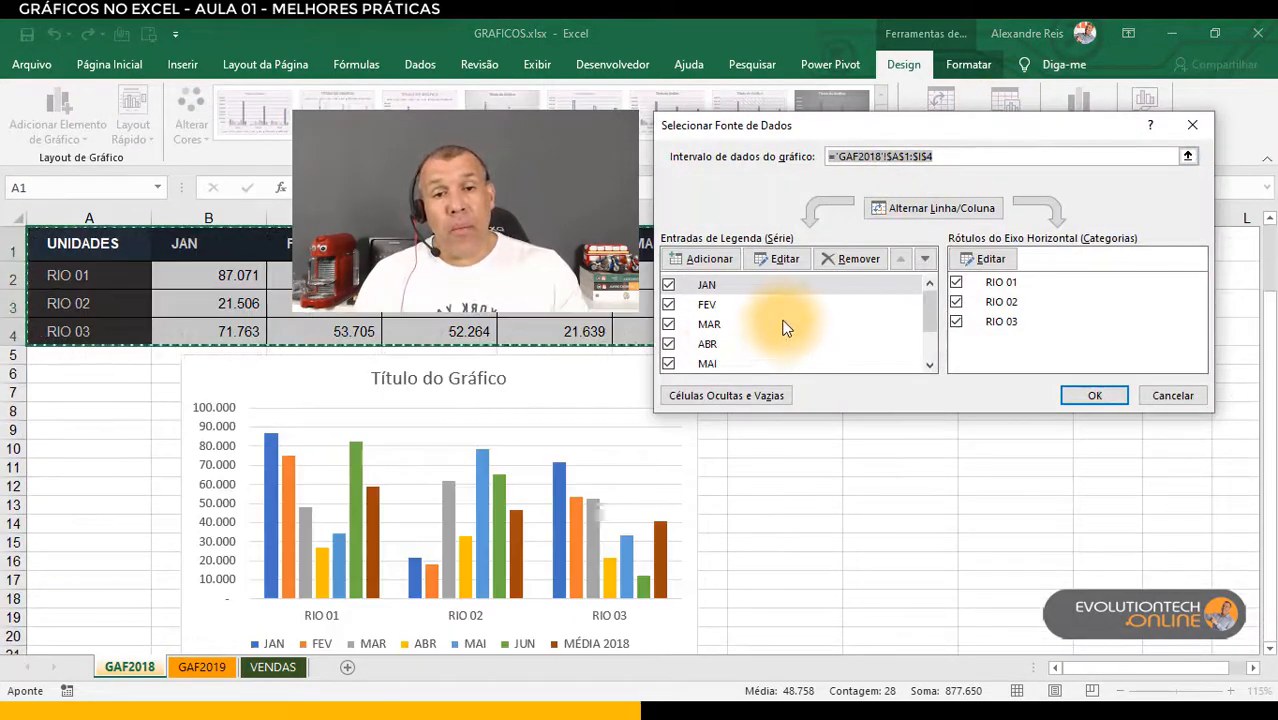
left_click_drag(928, 302, 930, 339)
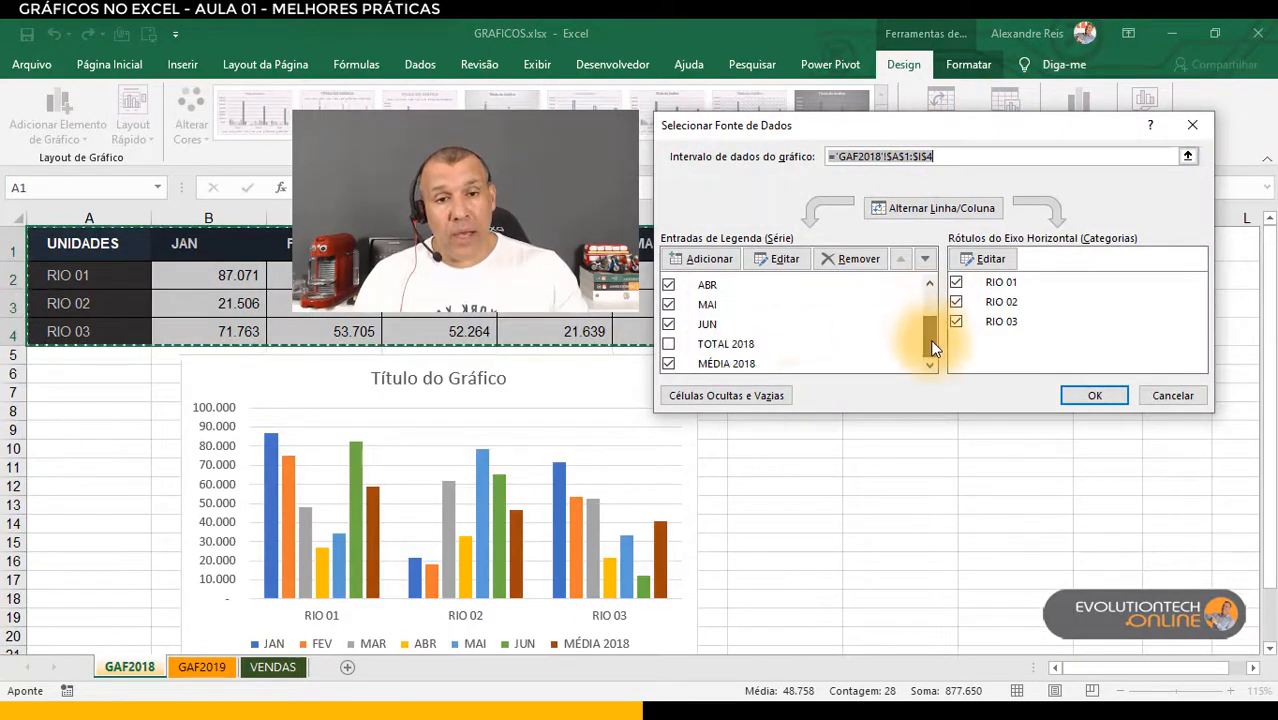
left_click(669, 345)
left_click(1073, 394)
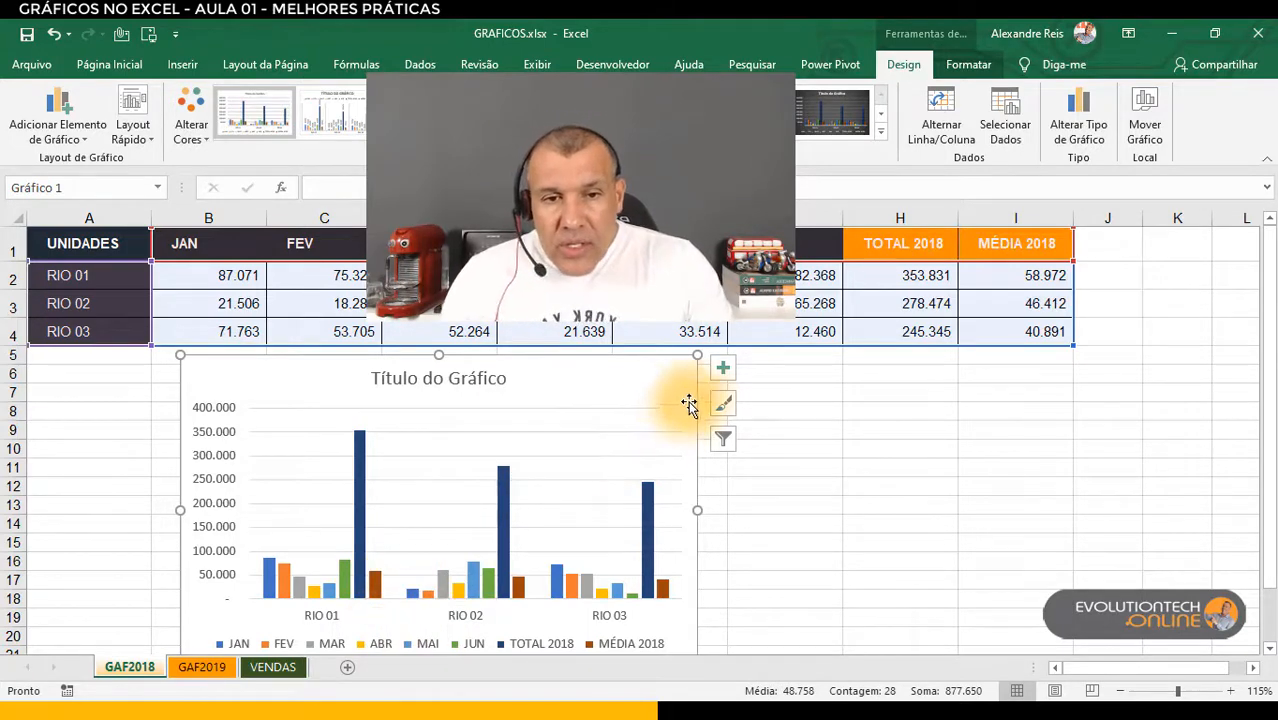
Raise the chart's upper edge to row 3, and exclude RIO 02, RIO 03 and TOTAL 2018 from its data.
left_click_drag(697, 393, 708, 346)
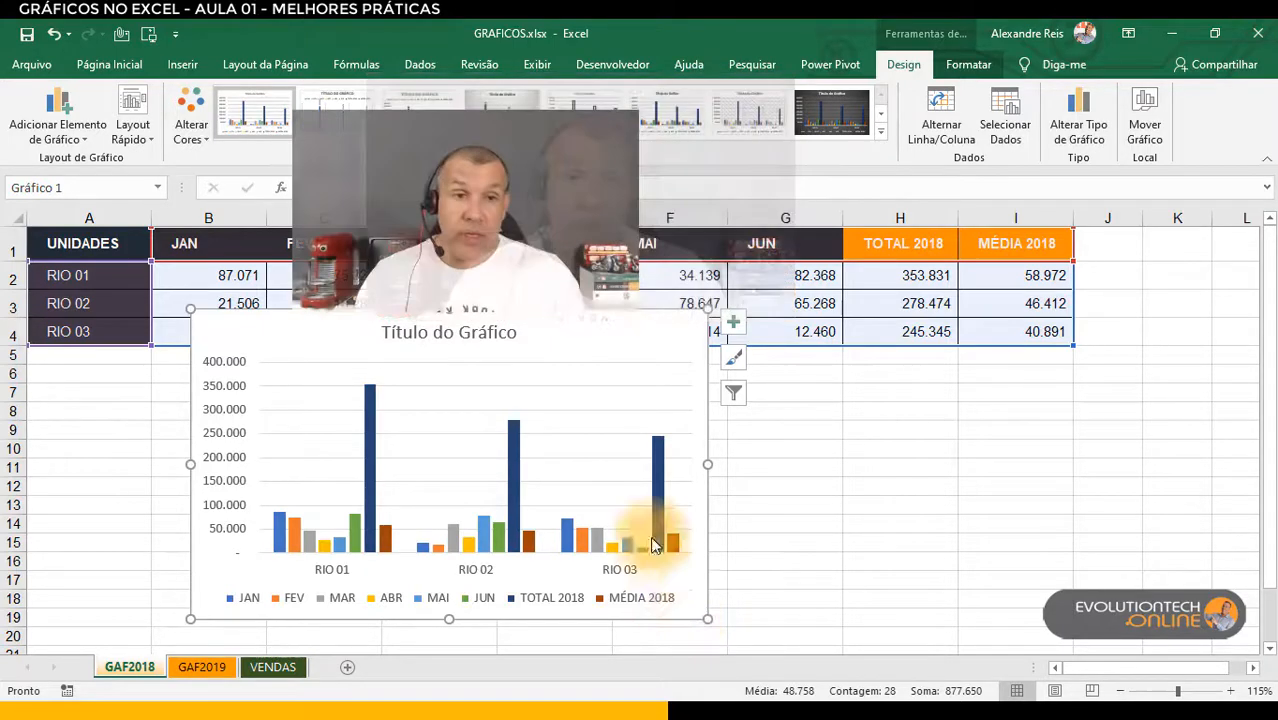
left_click(1010, 118)
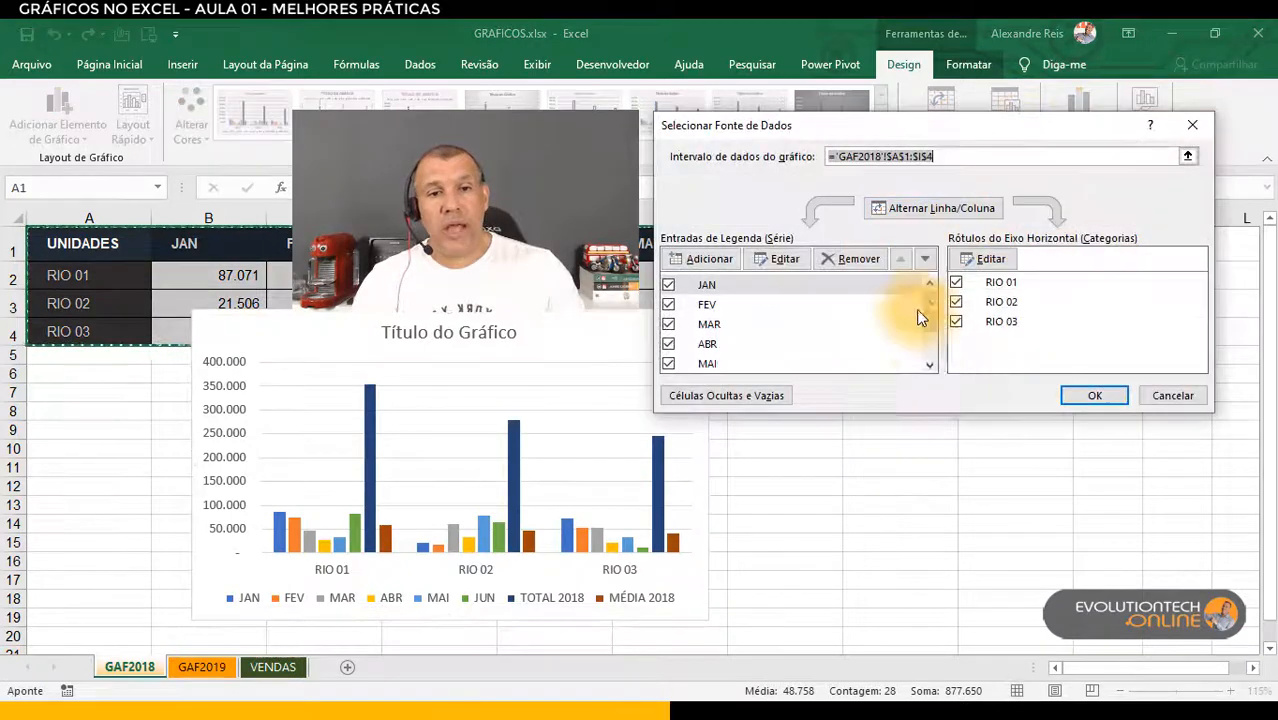
left_click(955, 302)
left_click(955, 321)
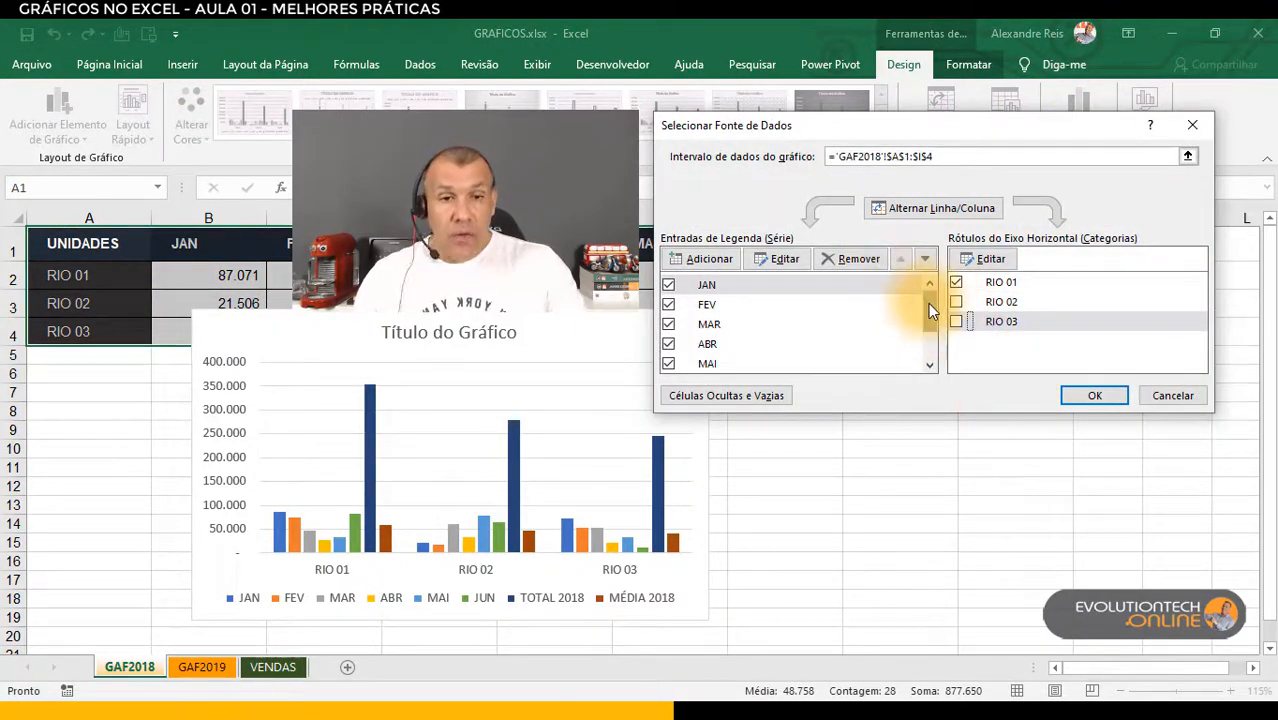
left_click_drag(928, 303, 937, 342)
left_click(668, 344)
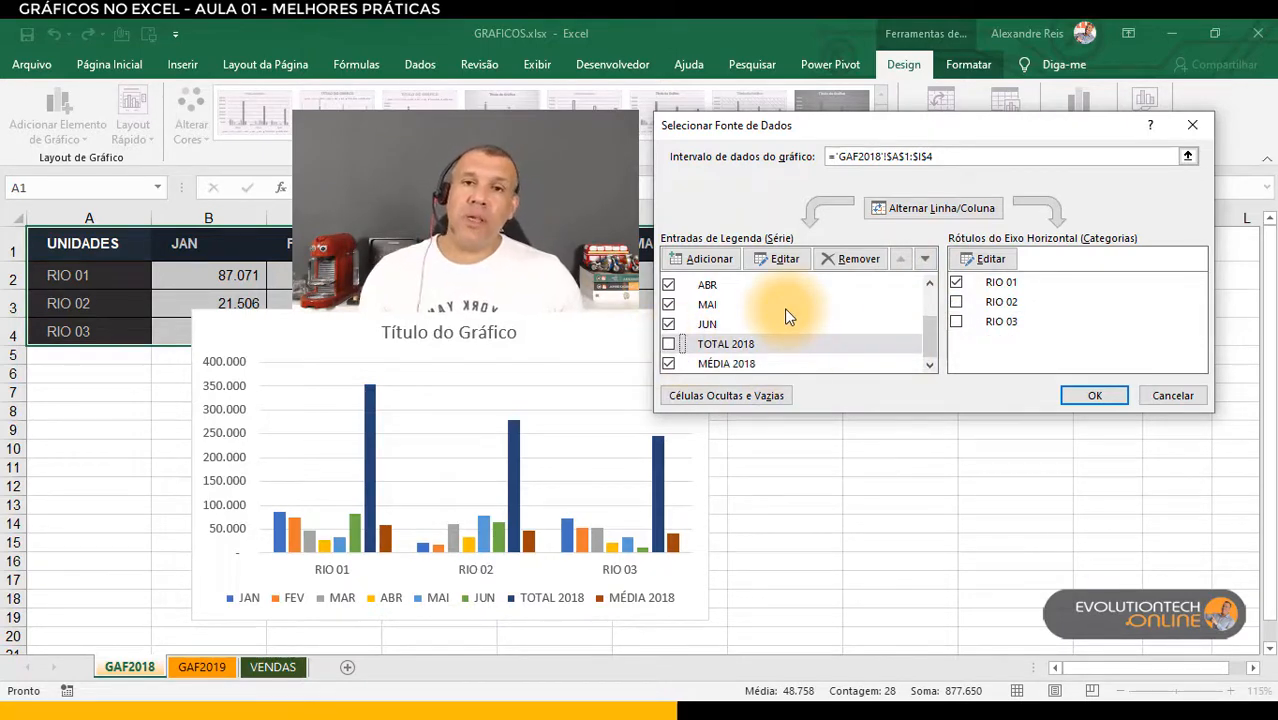
left_click(1100, 397)
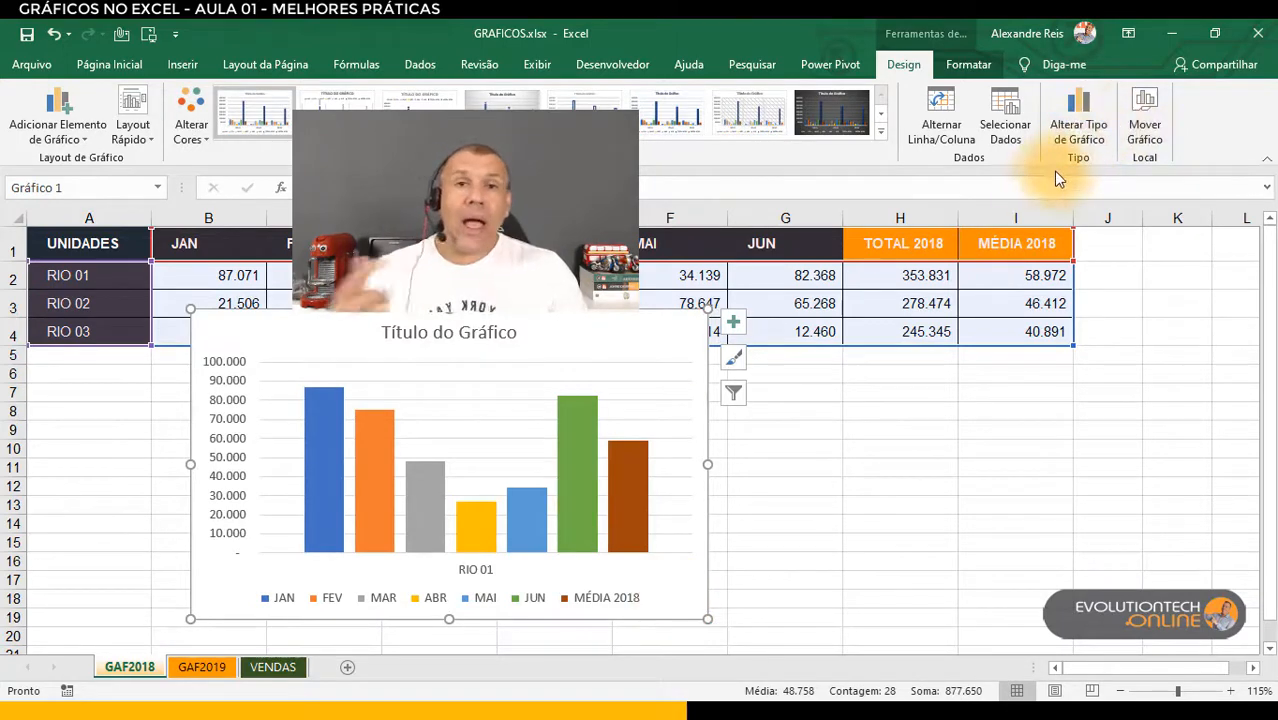
Include the RIO 03 category in the chart again through its data source settings.
left_click(1006, 112)
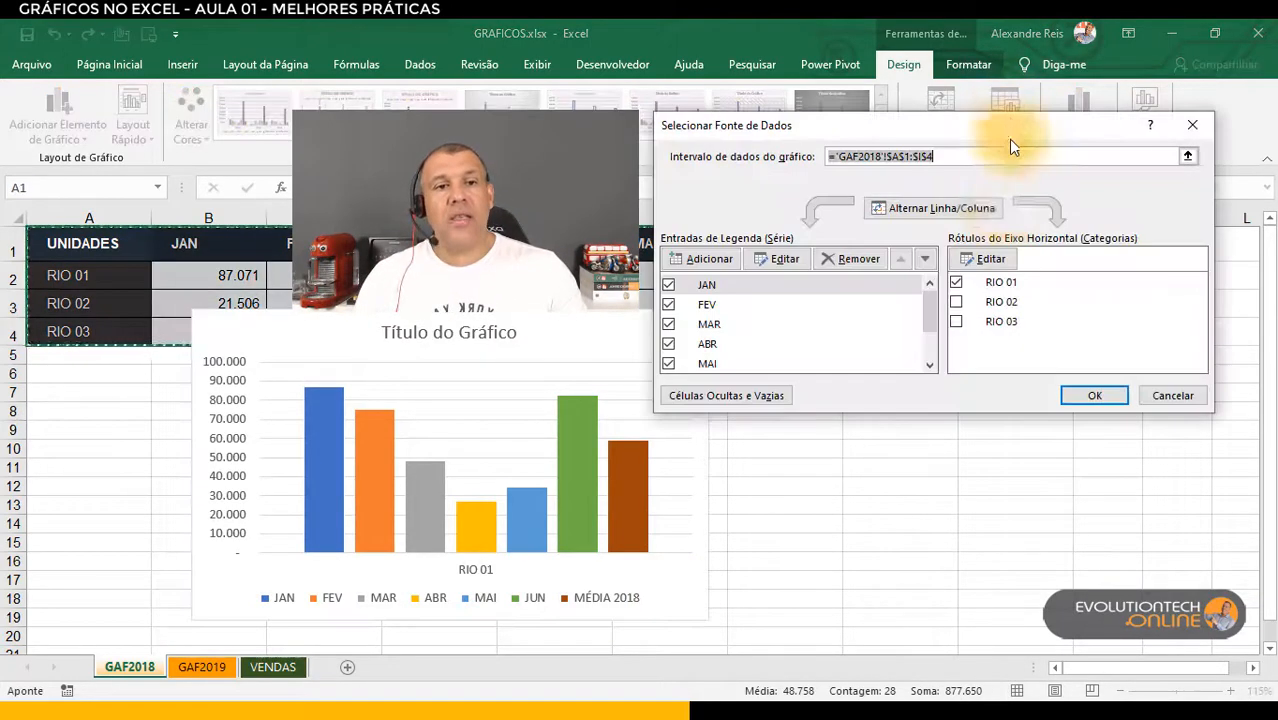
left_click(955, 321)
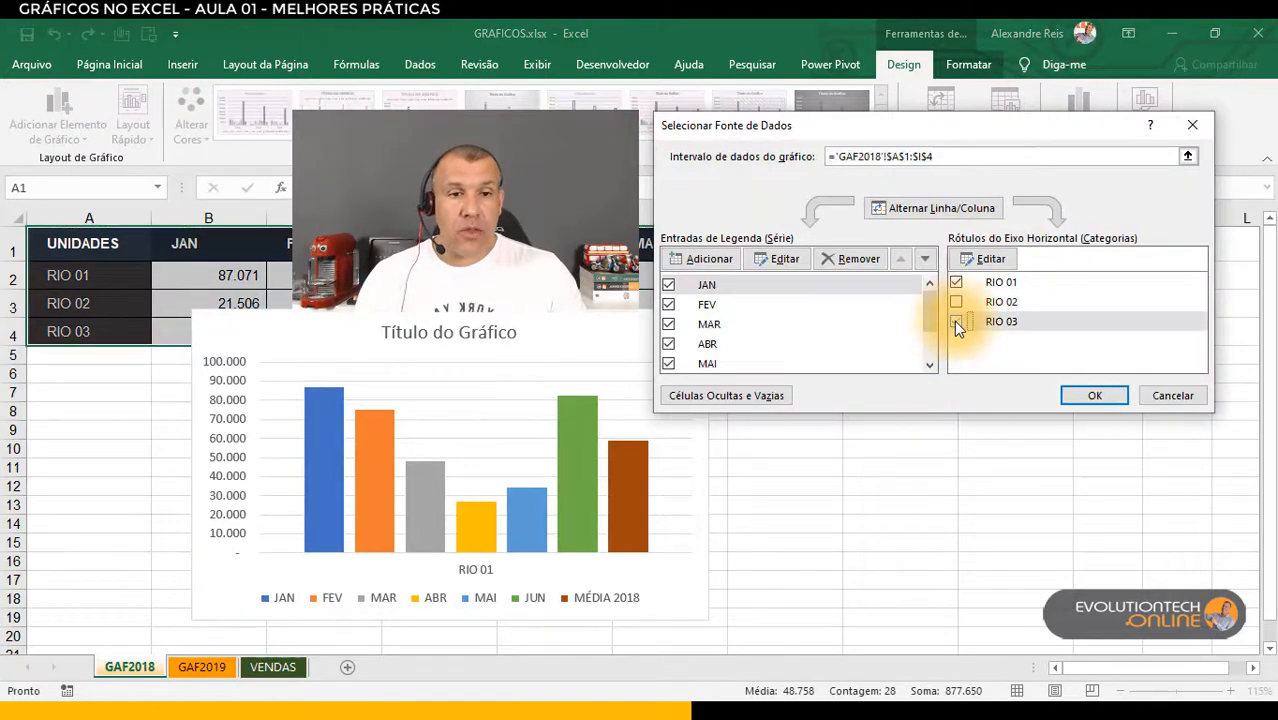
left_click(1095, 396)
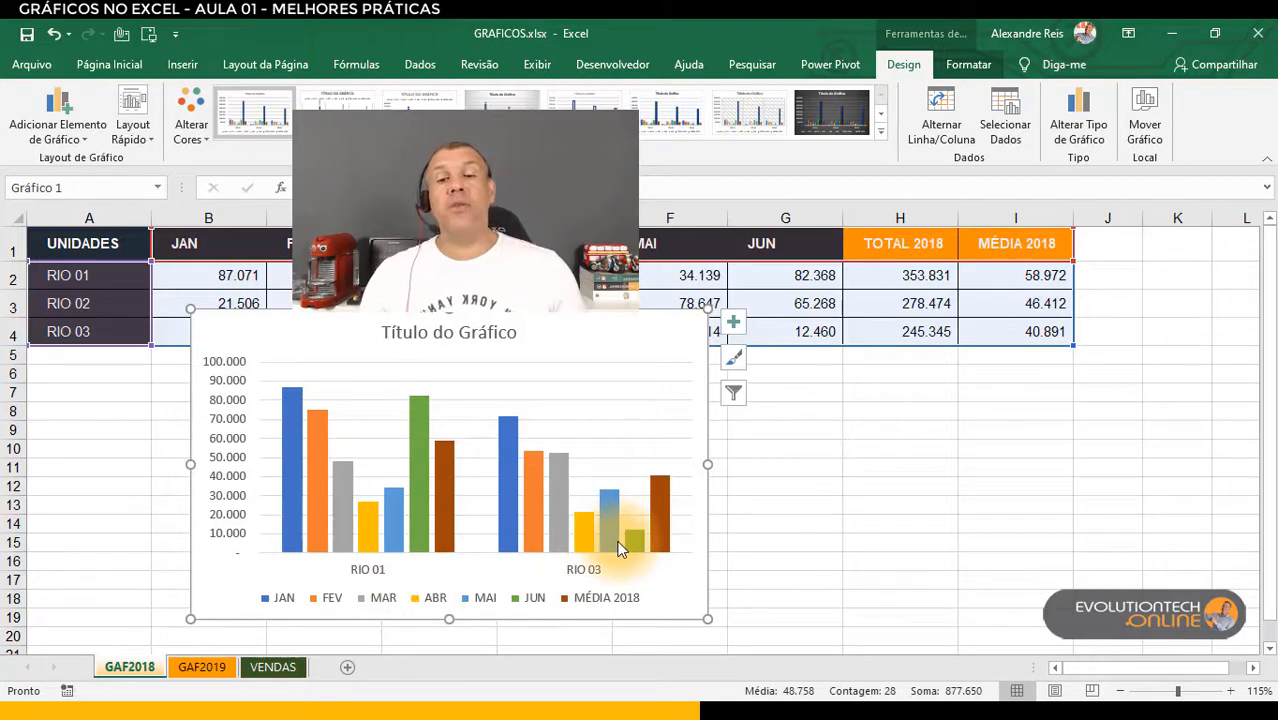
Swap the chart's rows and columns back and forth, ending with months on the axis and RIO 01 and RIO 03 as series.
mouse_move(618, 548)
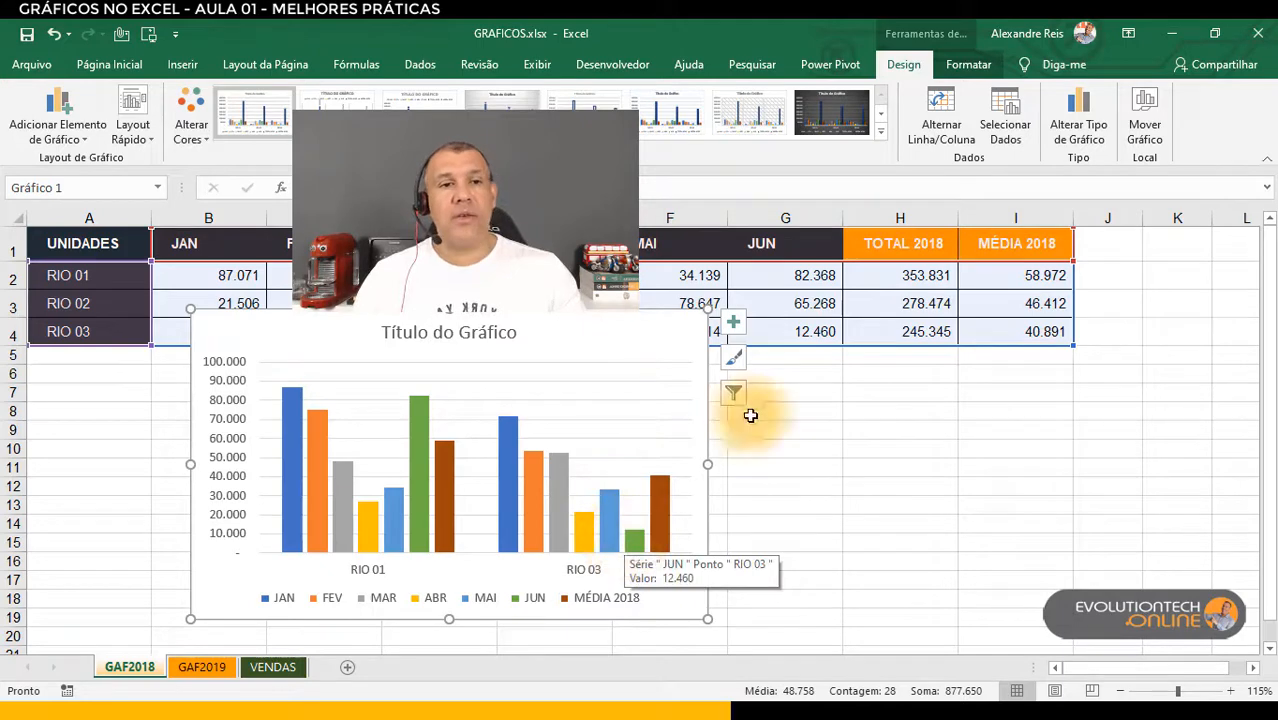
left_click(1004, 106)
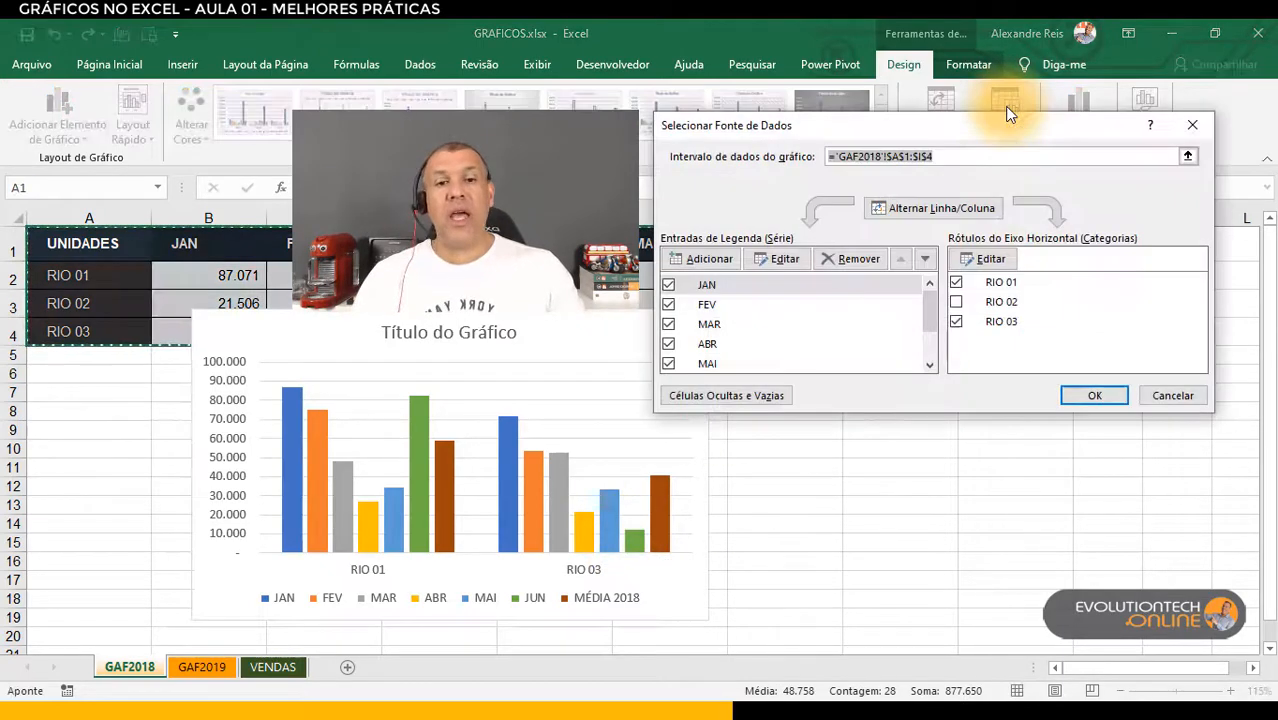
left_click(918, 206)
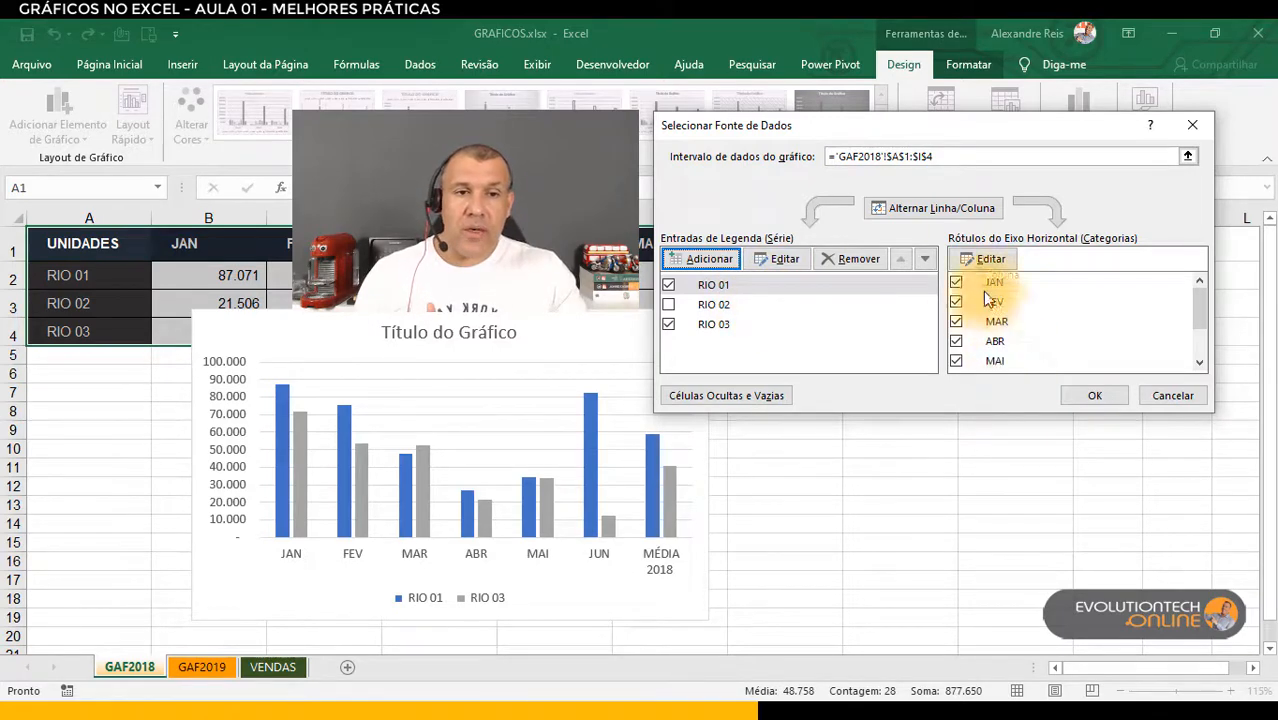
left_click(940, 208)
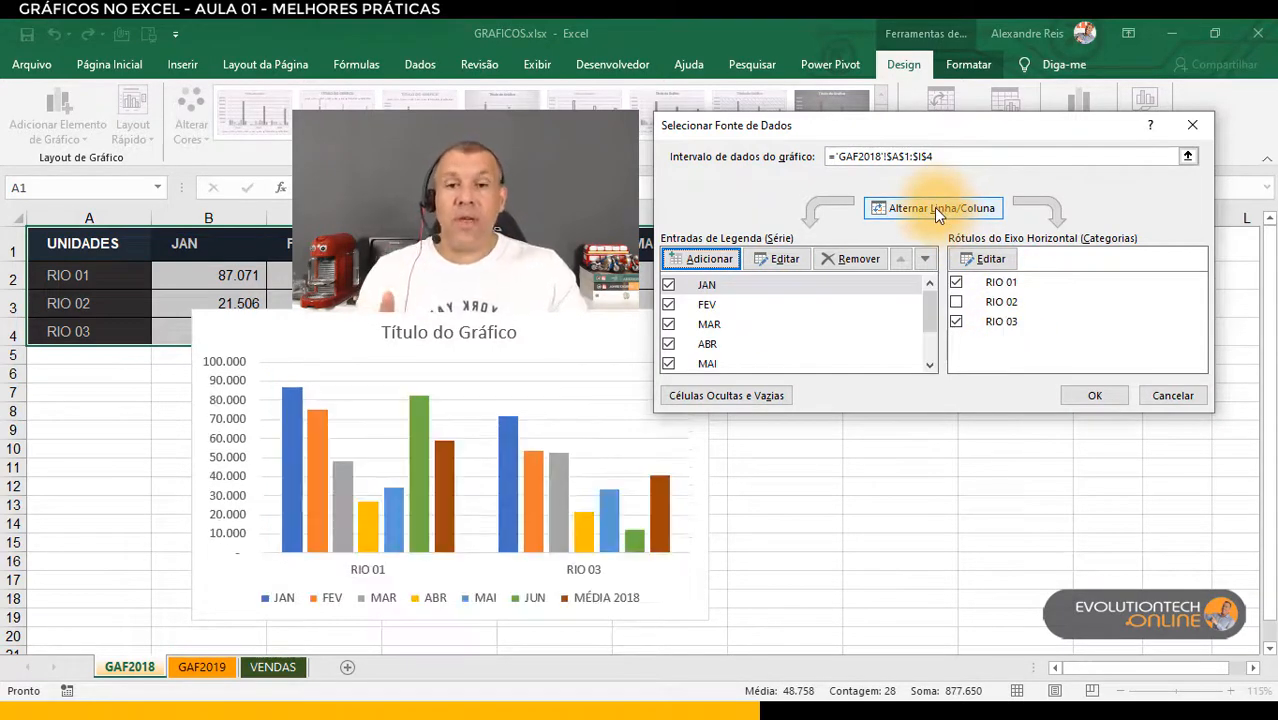
left_click(934, 207)
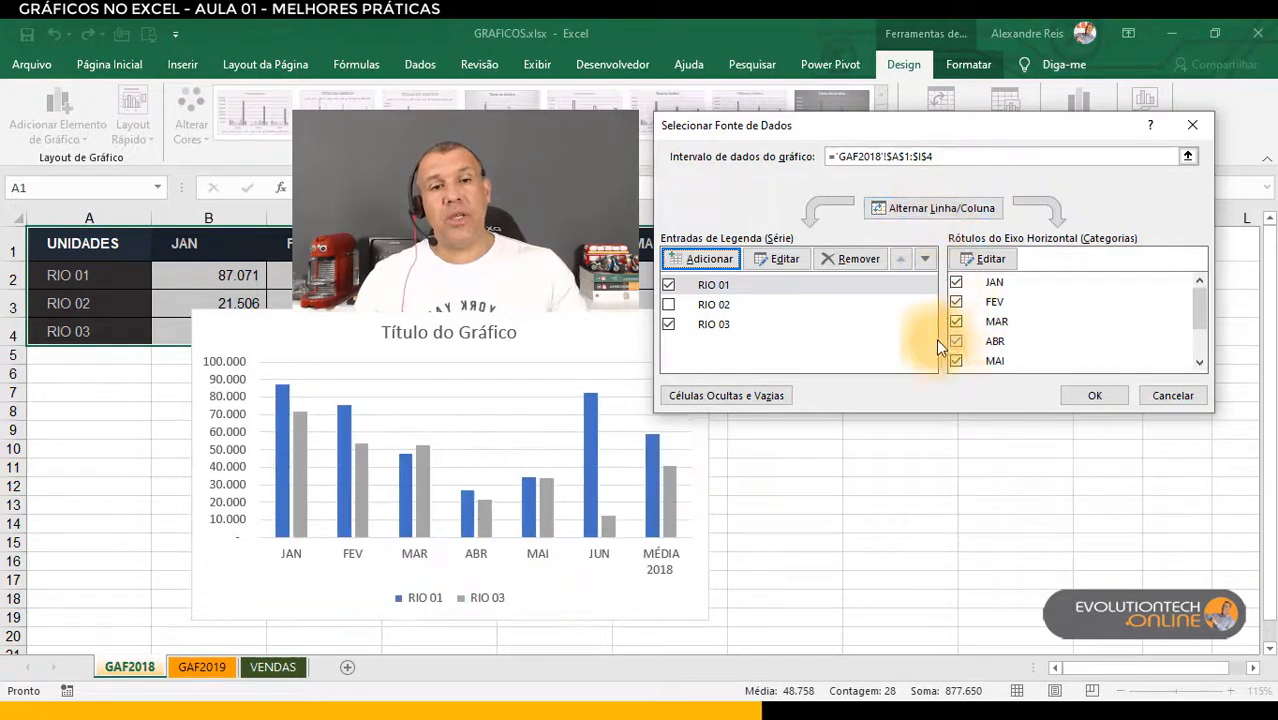
left_click(1092, 396)
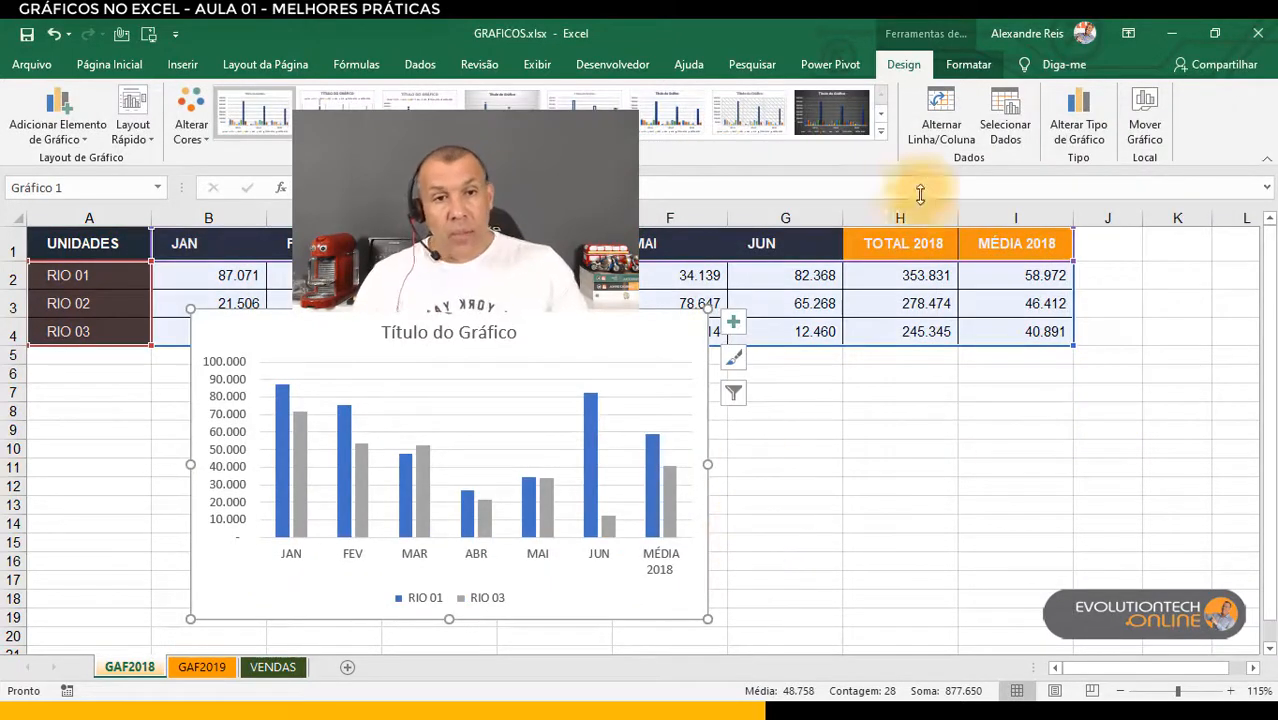
left_click(943, 118)
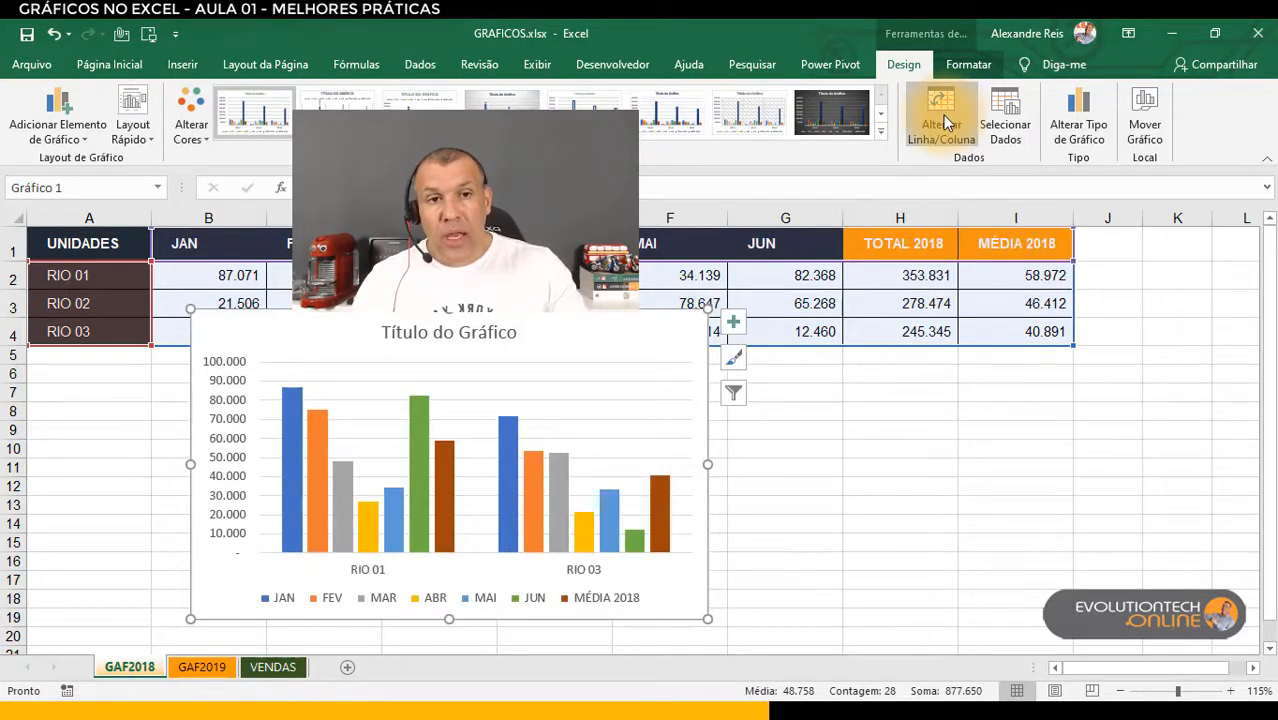
left_click(943, 115)
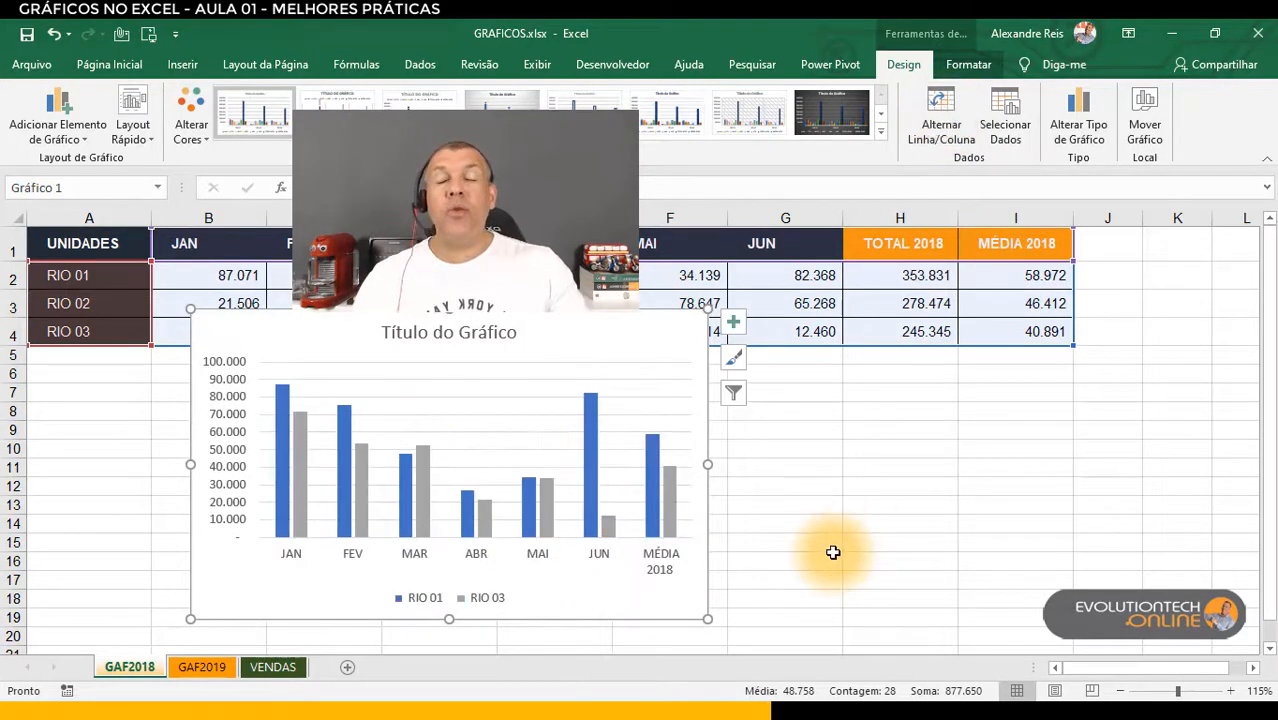
Exclude the FEV, MAR, ABR and MAI categories from the chart through its data source settings.
left_click(1000, 140)
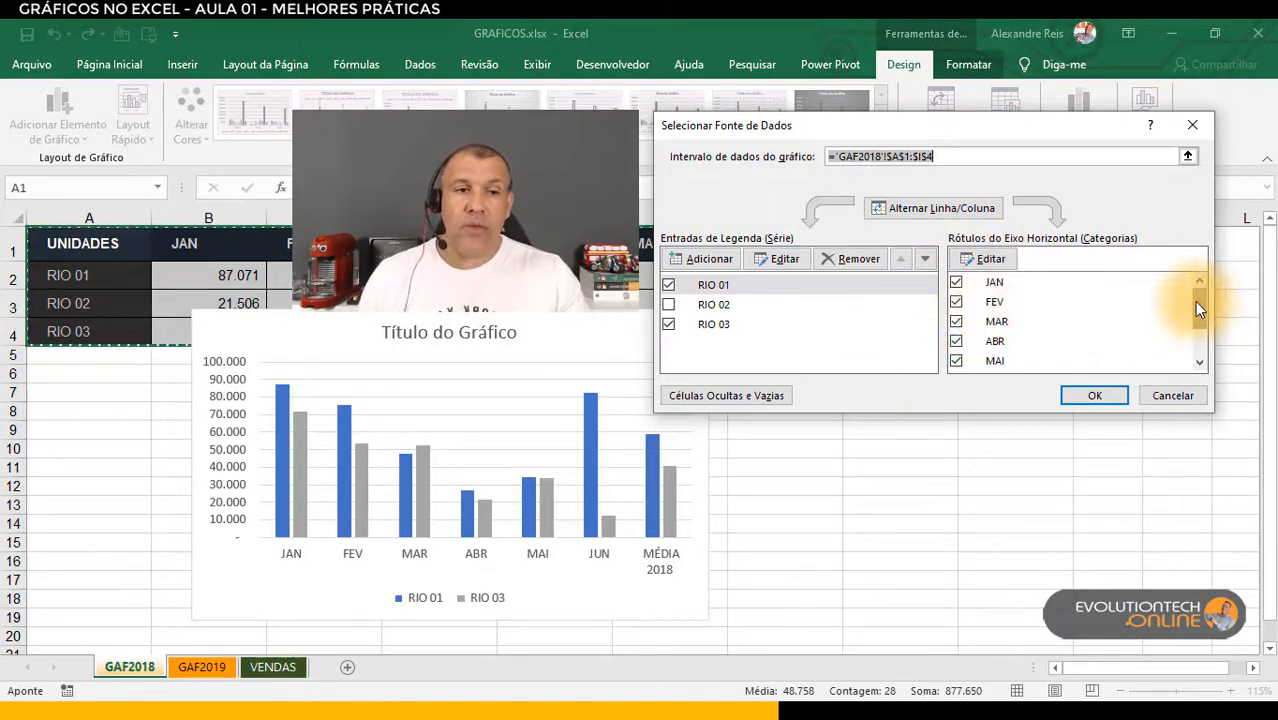
left_click_drag(1194, 301, 1204, 332)
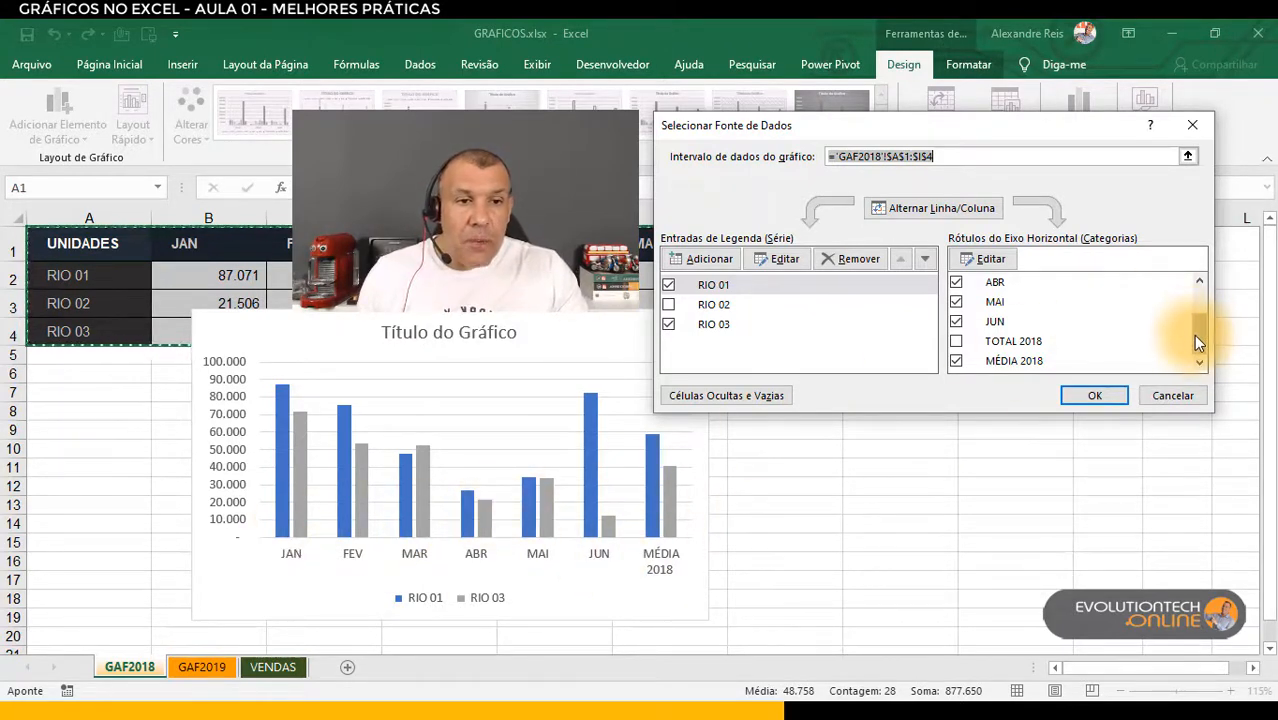
left_click_drag(1194, 336, 1170, 308)
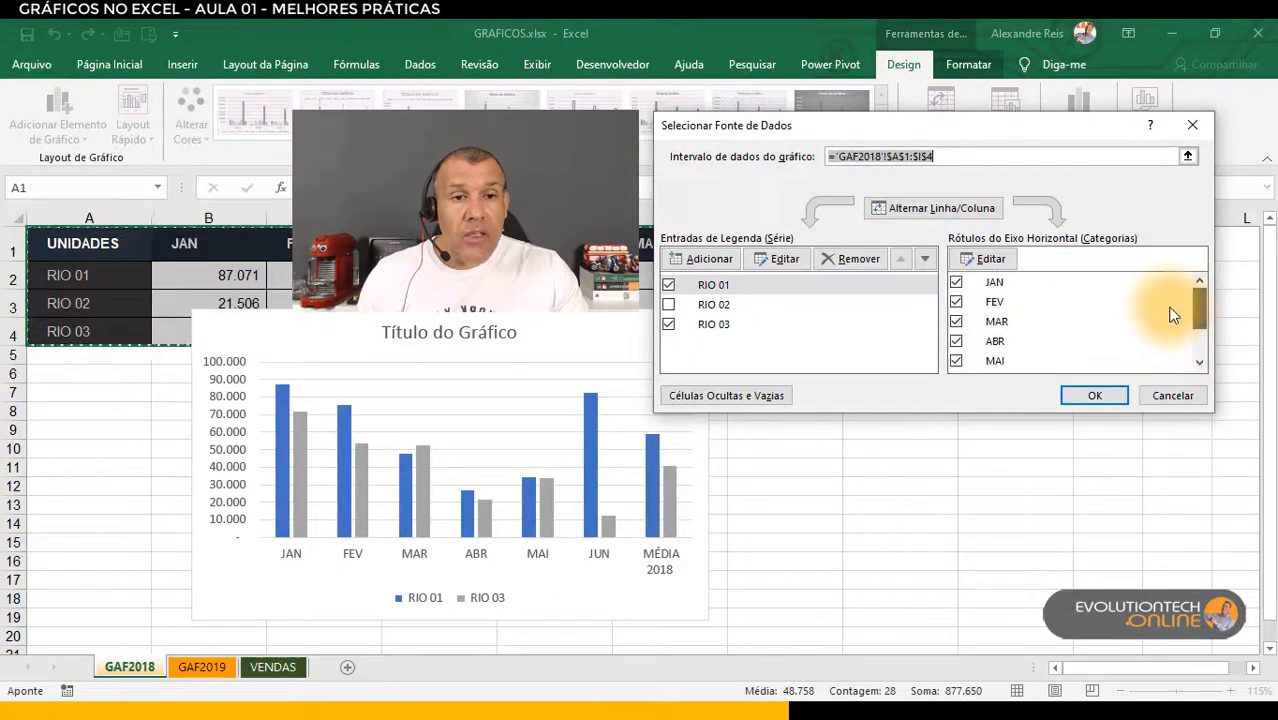
left_click(955, 300)
left_click(955, 321)
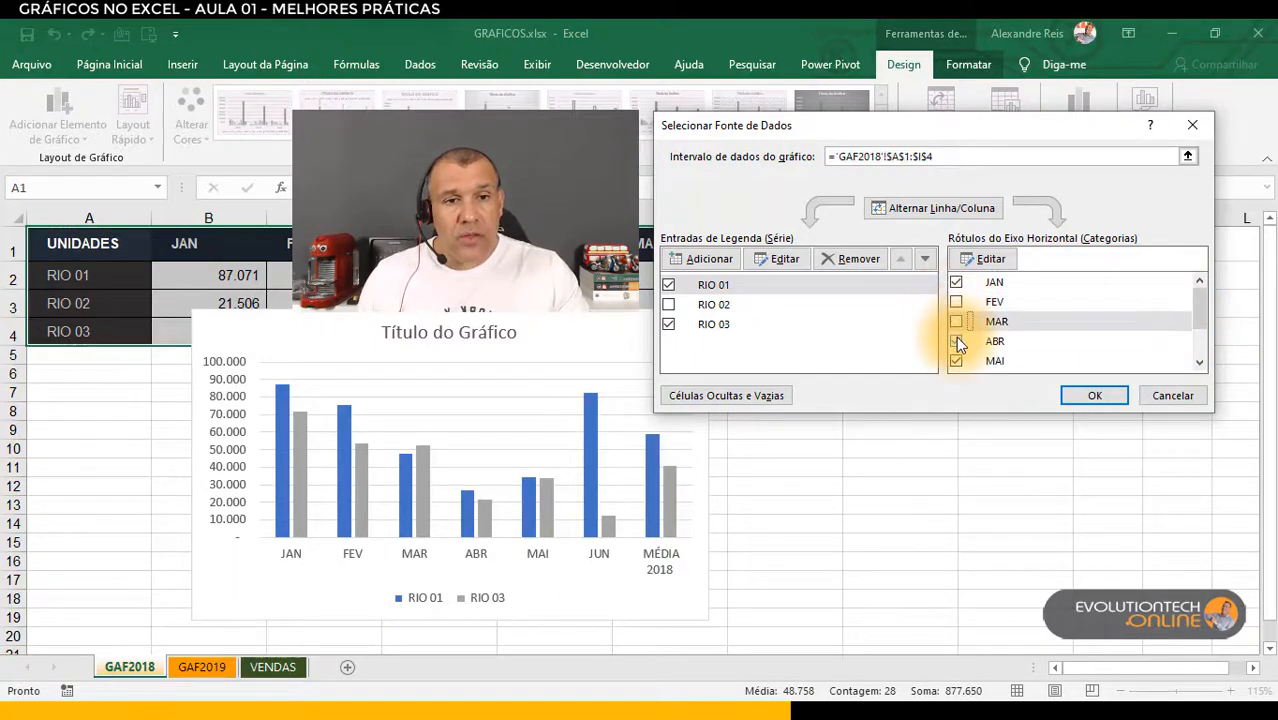
left_click(956, 340)
left_click(956, 361)
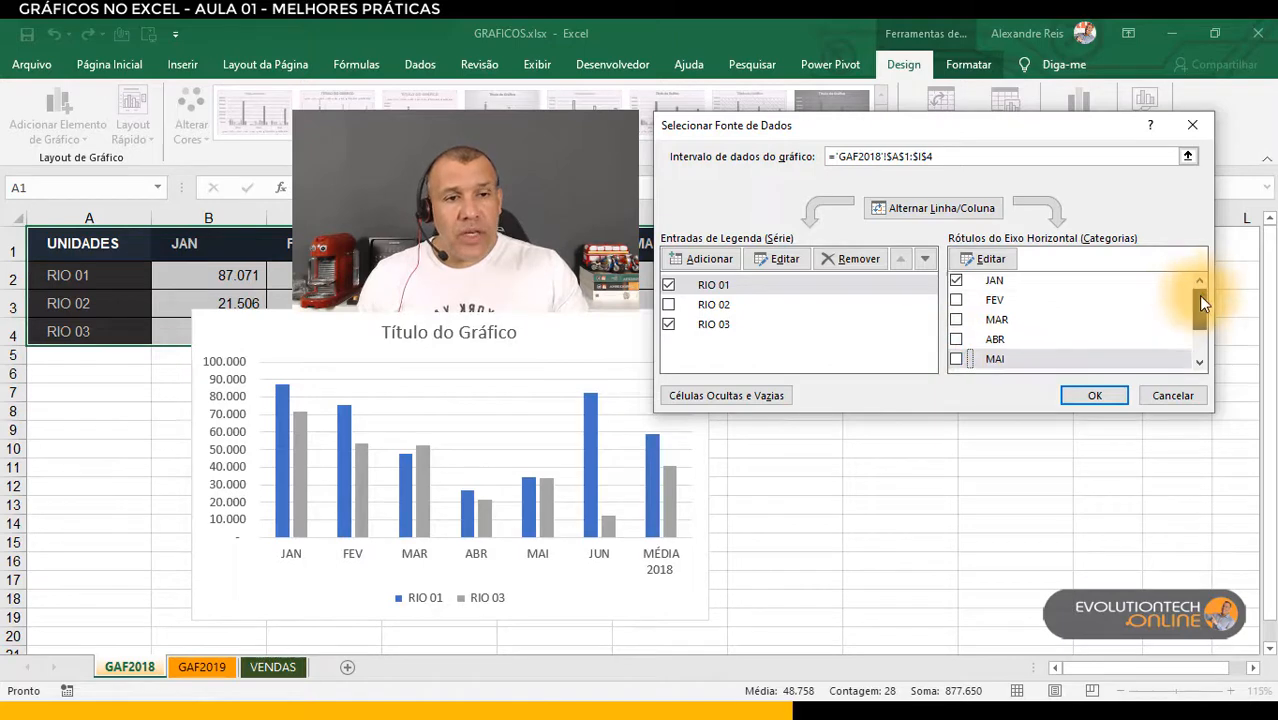
left_click_drag(1200, 302, 1208, 329)
left_click(1112, 394)
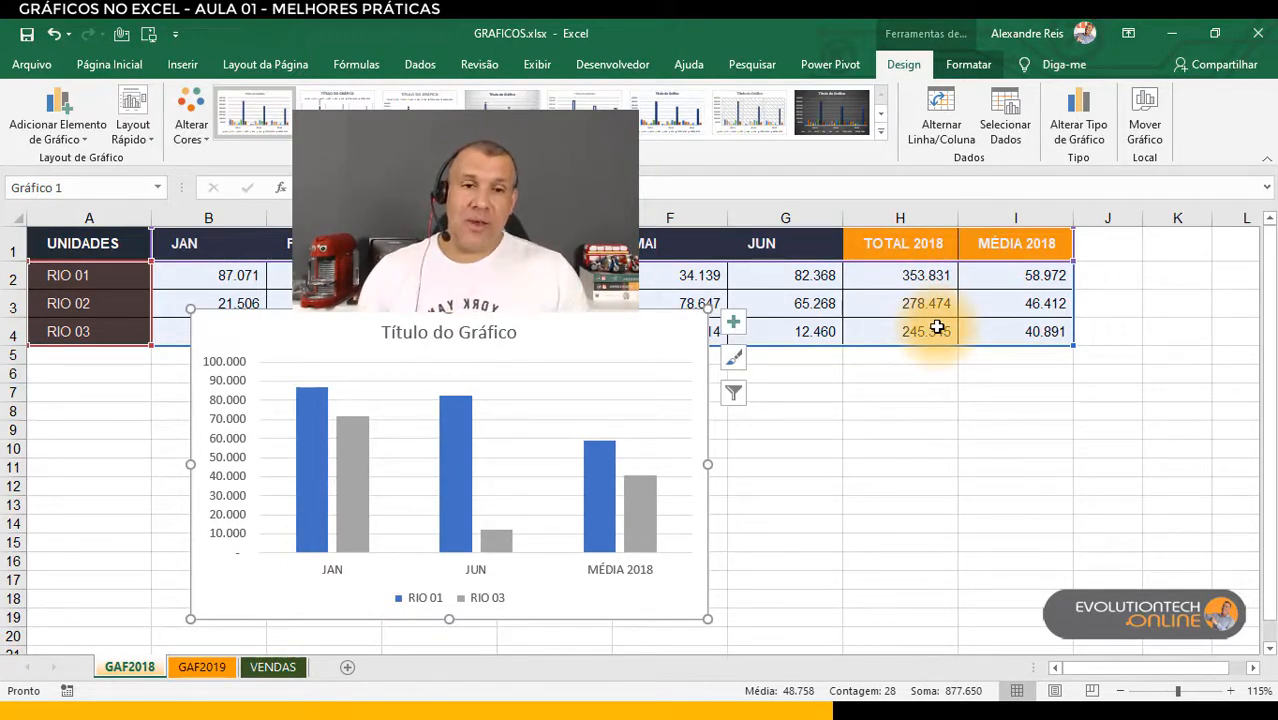
Swap rows and columns in the chart's data source and include the TOTAL 2018 series.
left_click(1003, 126)
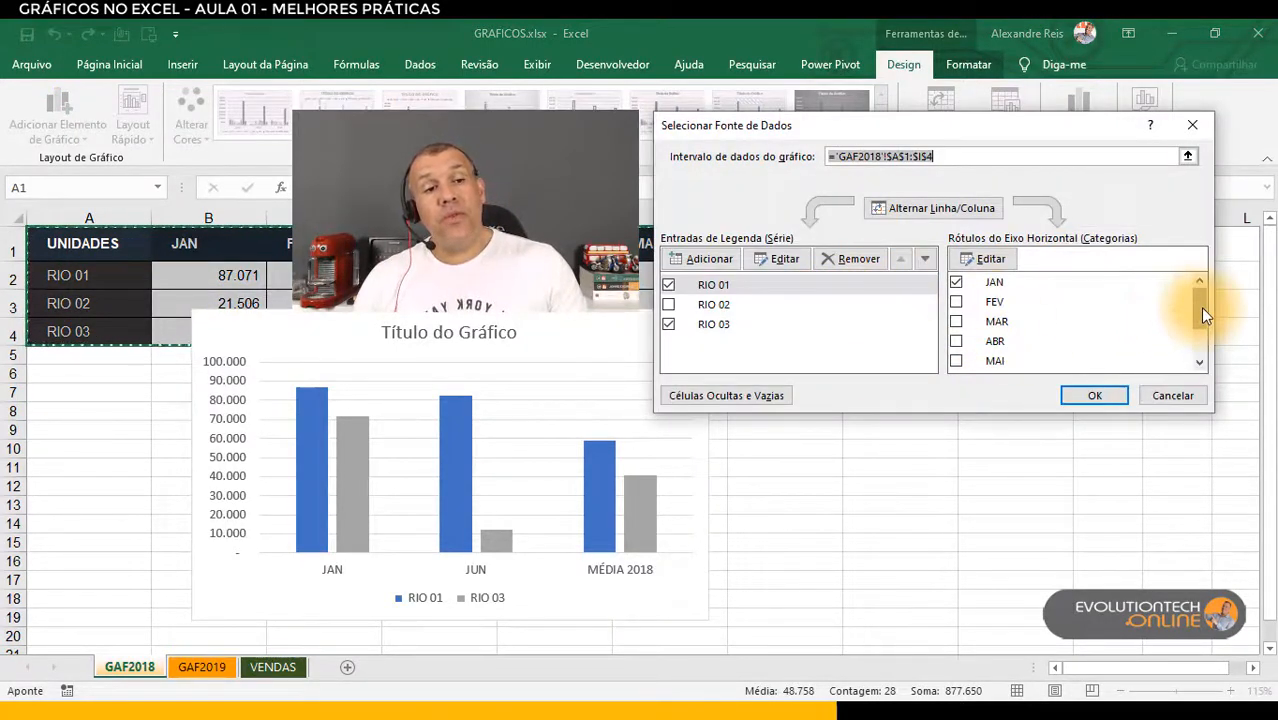
mouse_move(1199, 305)
left_mouse_down()
mouse_move(1195, 358)
mouse_move(1192, 285)
left_mouse_up()
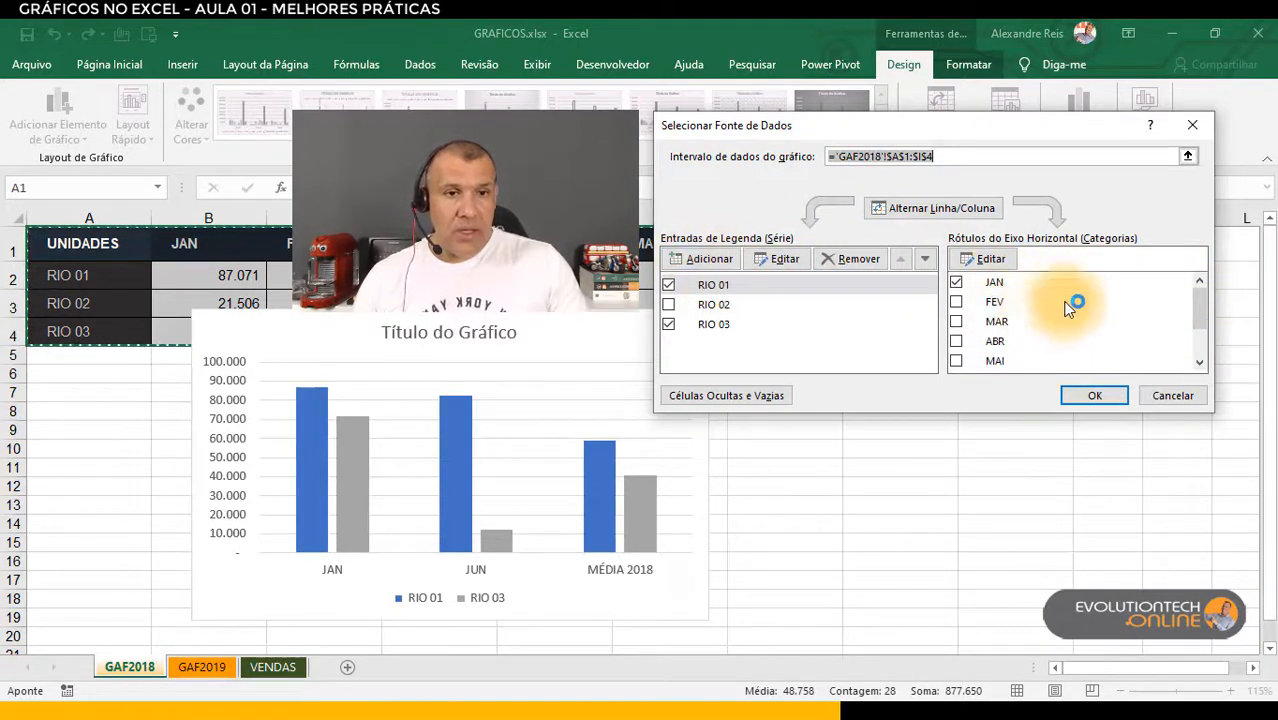
left_click_drag(1205, 325, 1201, 345)
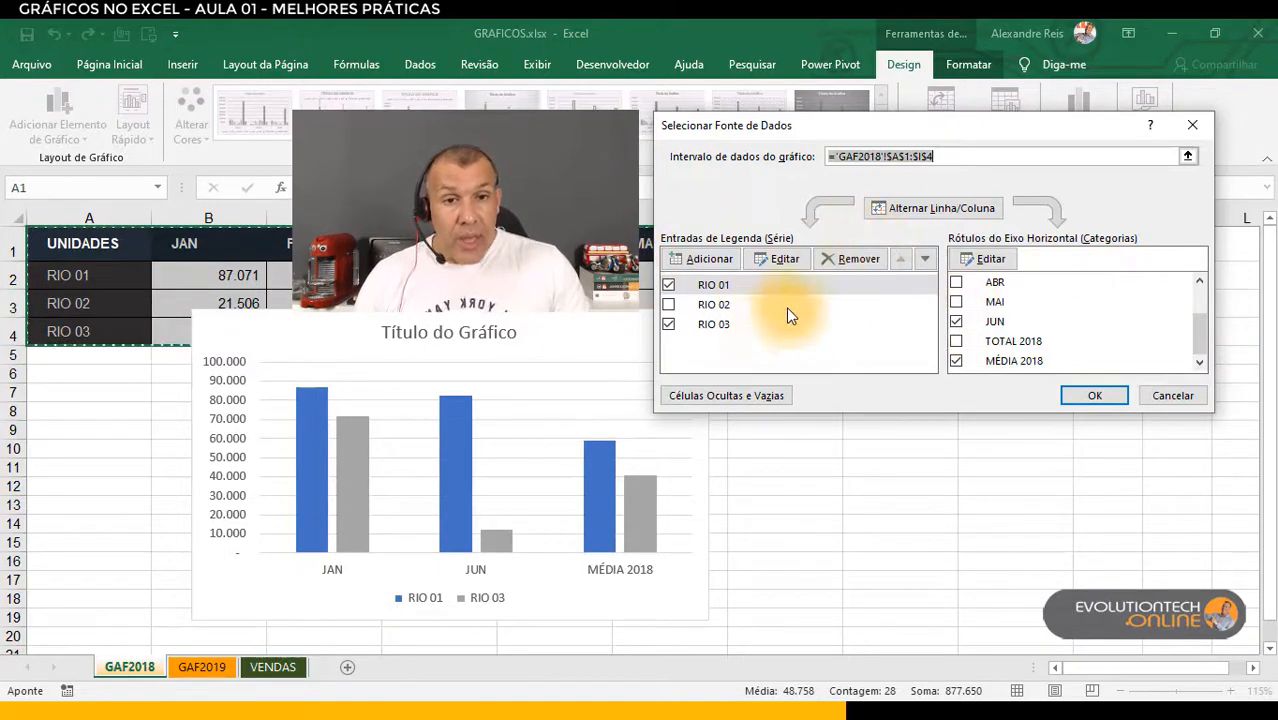
left_click(916, 215)
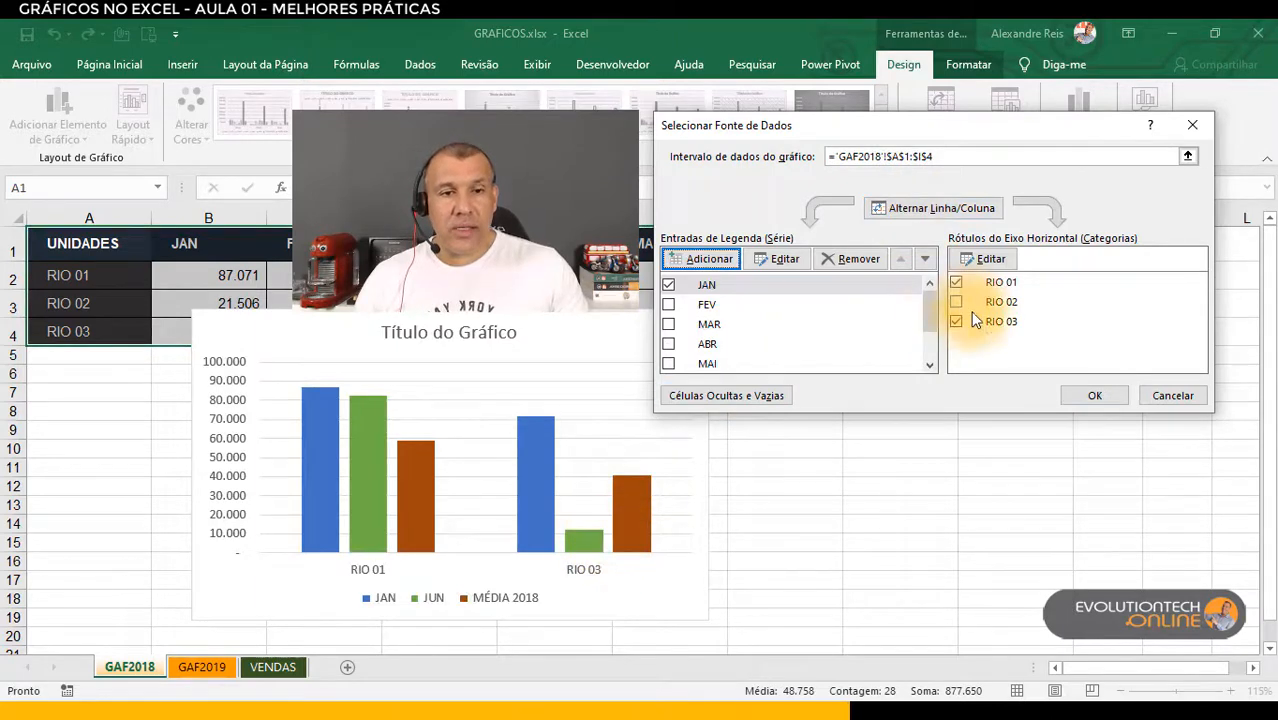
left_click_drag(926, 309, 848, 363)
left_click(672, 344)
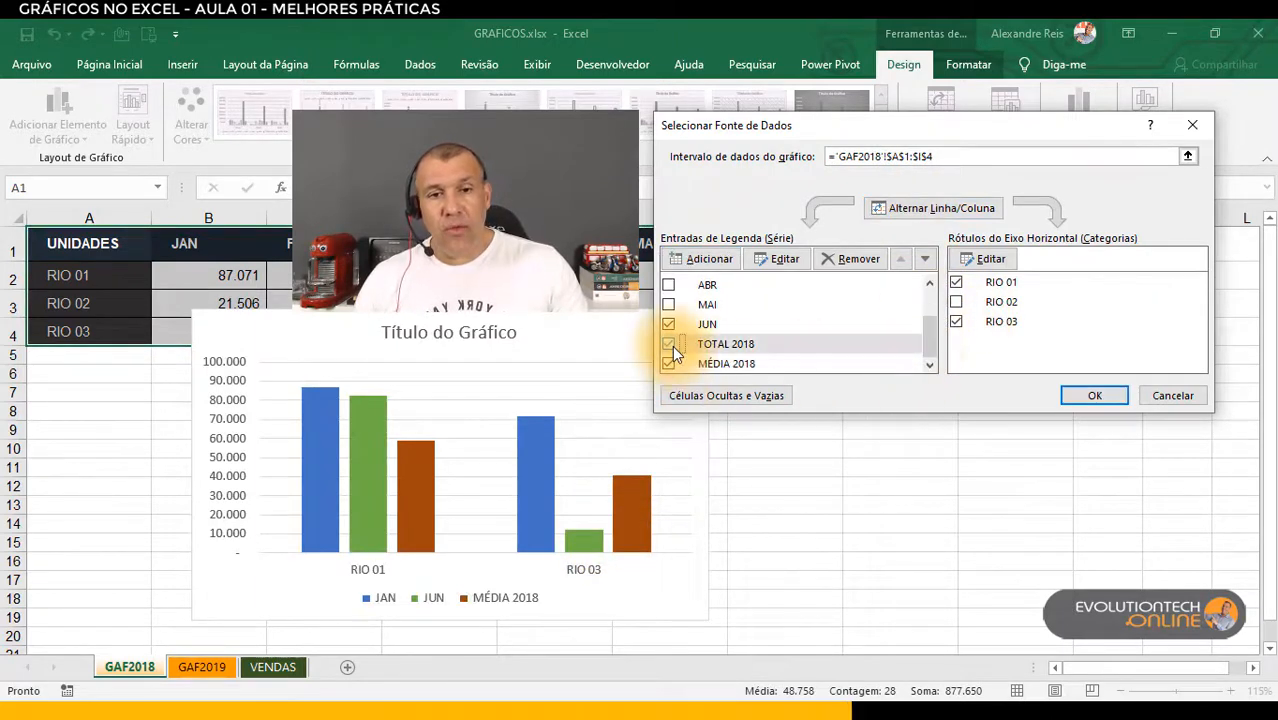
left_click(1088, 395)
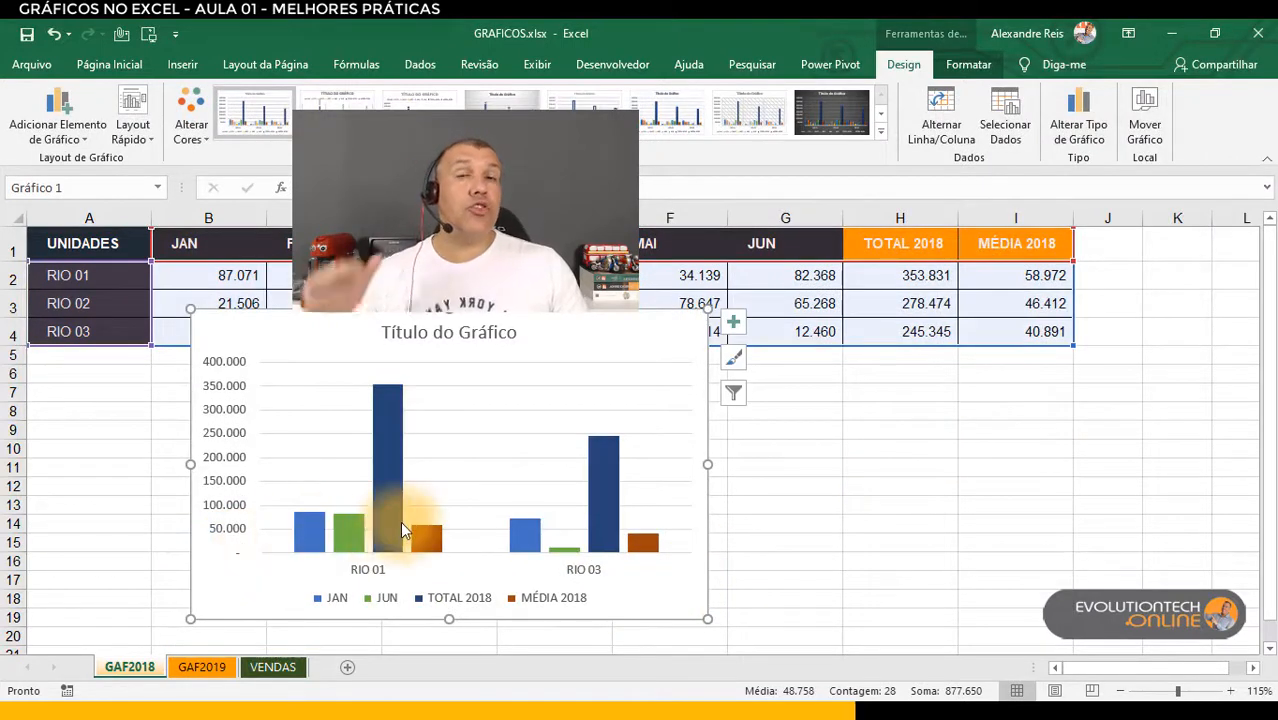
Exclude the TOTAL 2018 series and include the RIO 02 category in the chart's data source.
mouse_move(400, 521)
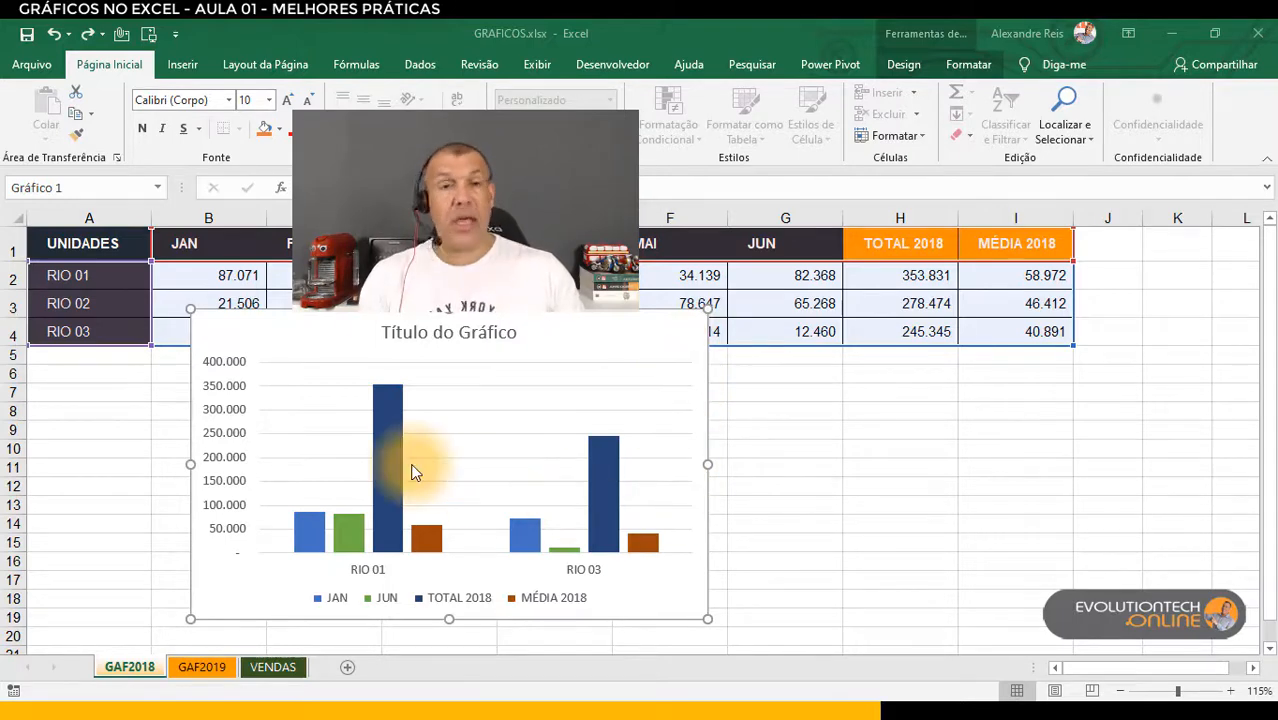
left_click(909, 68)
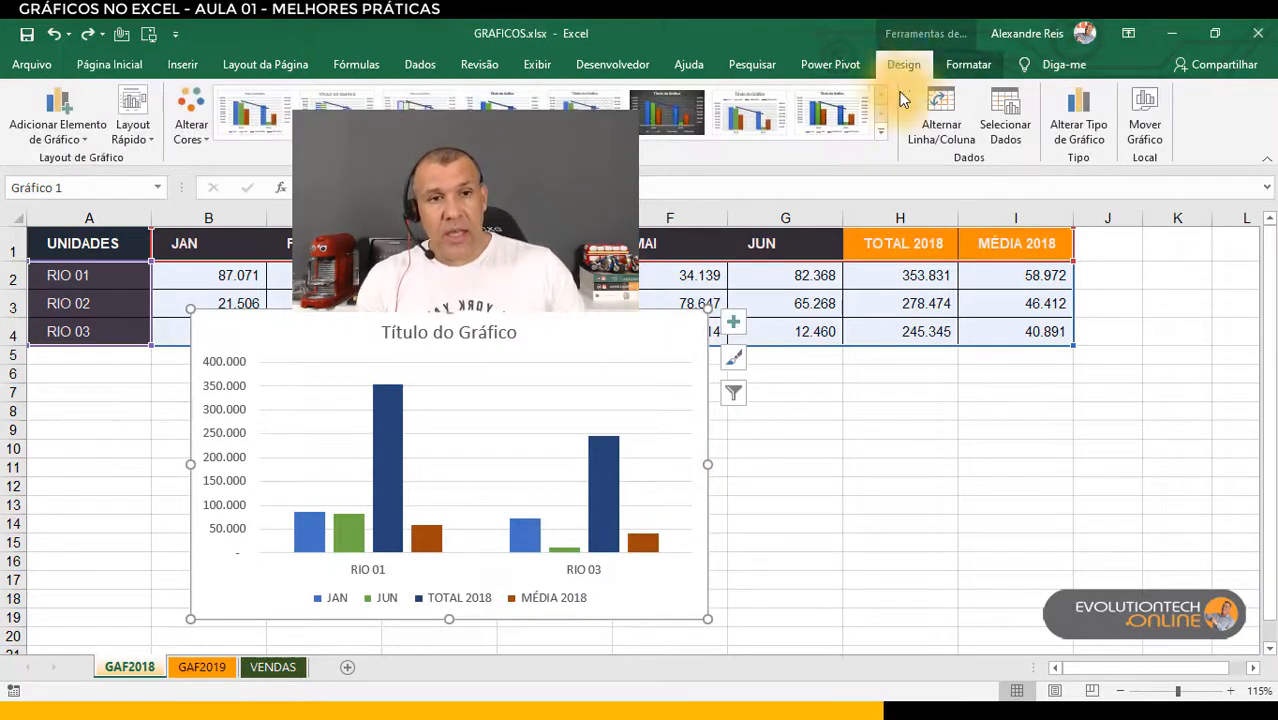
left_click(1003, 106)
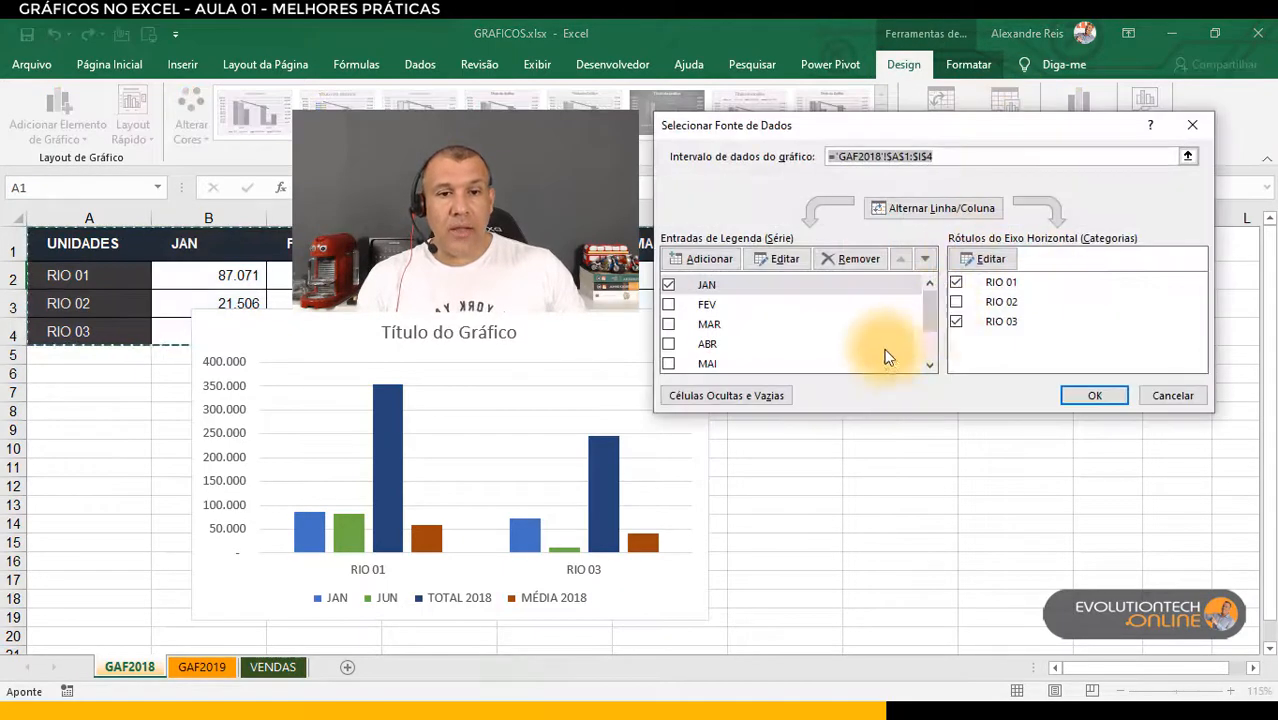
left_click_drag(931, 302, 926, 358)
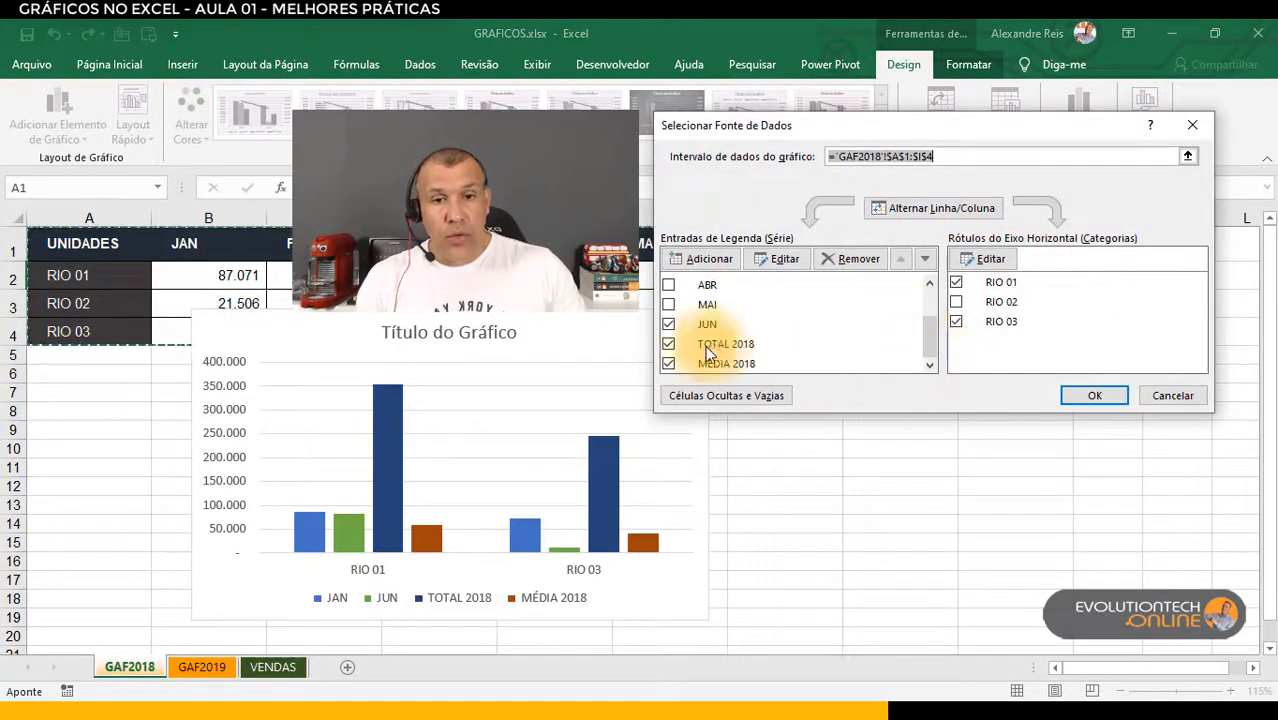
left_click(667, 343)
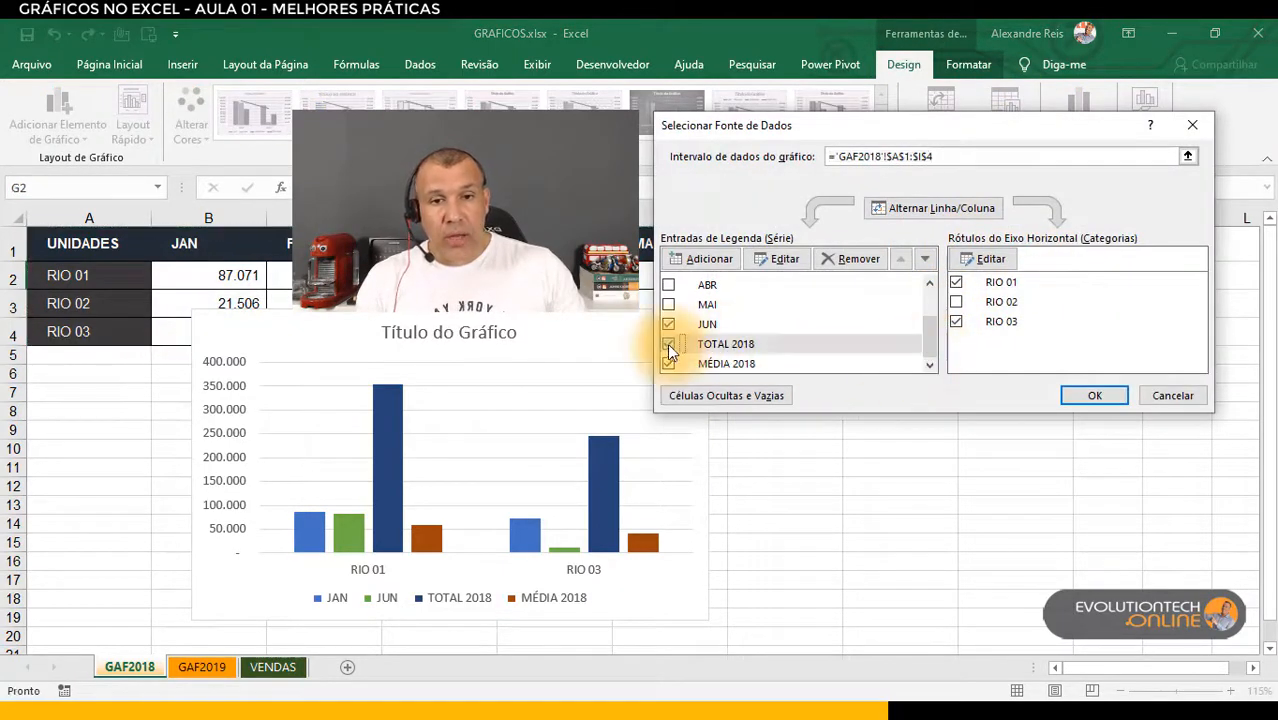
left_click(956, 302)
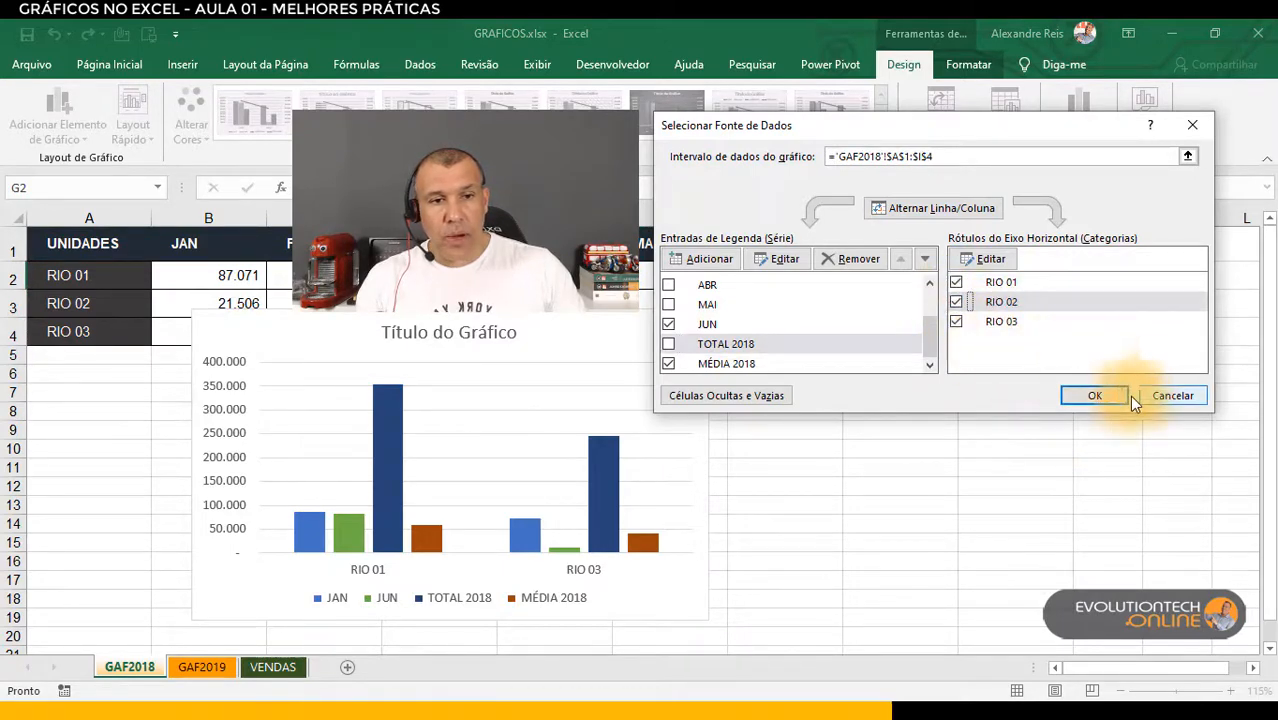
left_click(1094, 395)
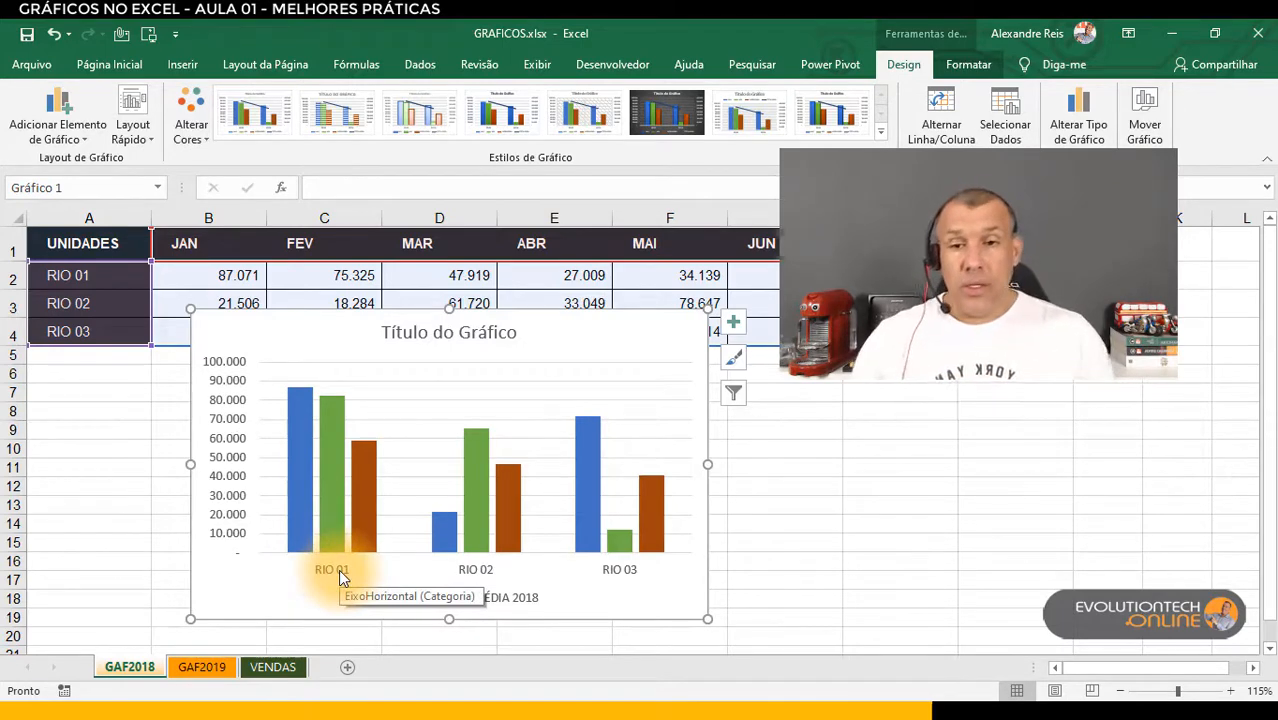
Add data labels to the chart's columns and delete the vertical value axis.
mouse_move(297, 485)
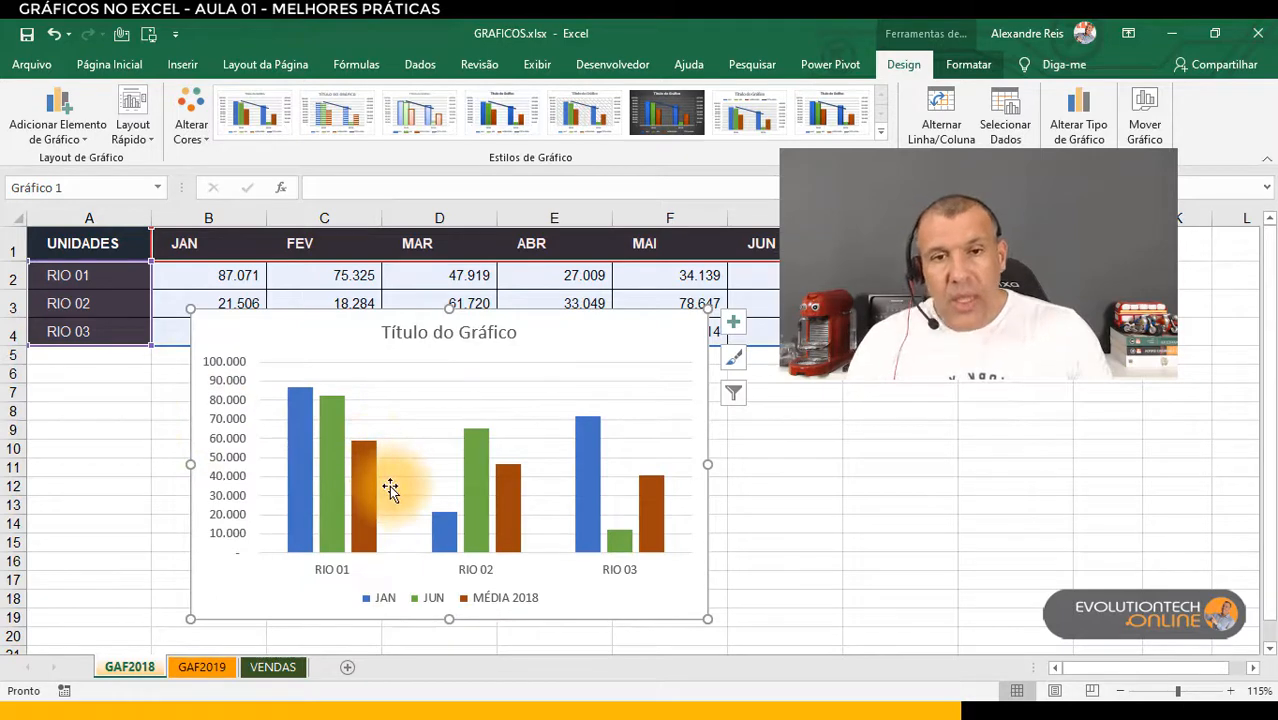
left_click(738, 326)
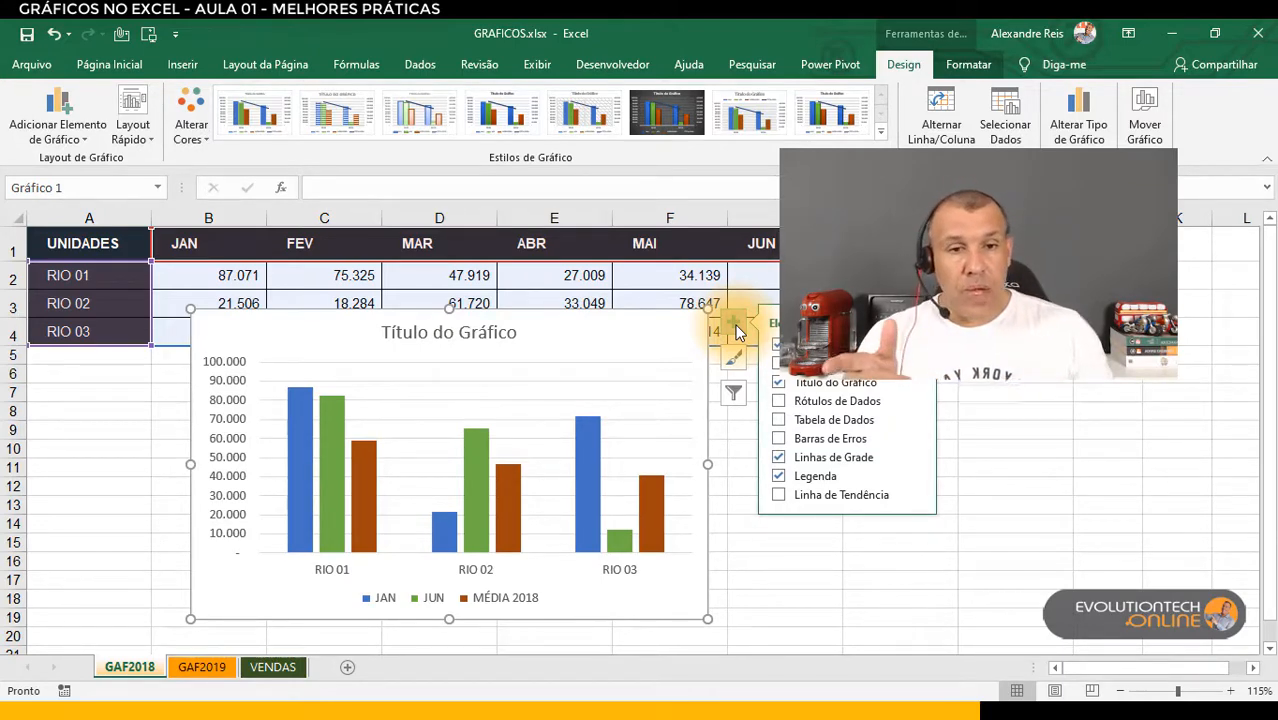
left_click(780, 402)
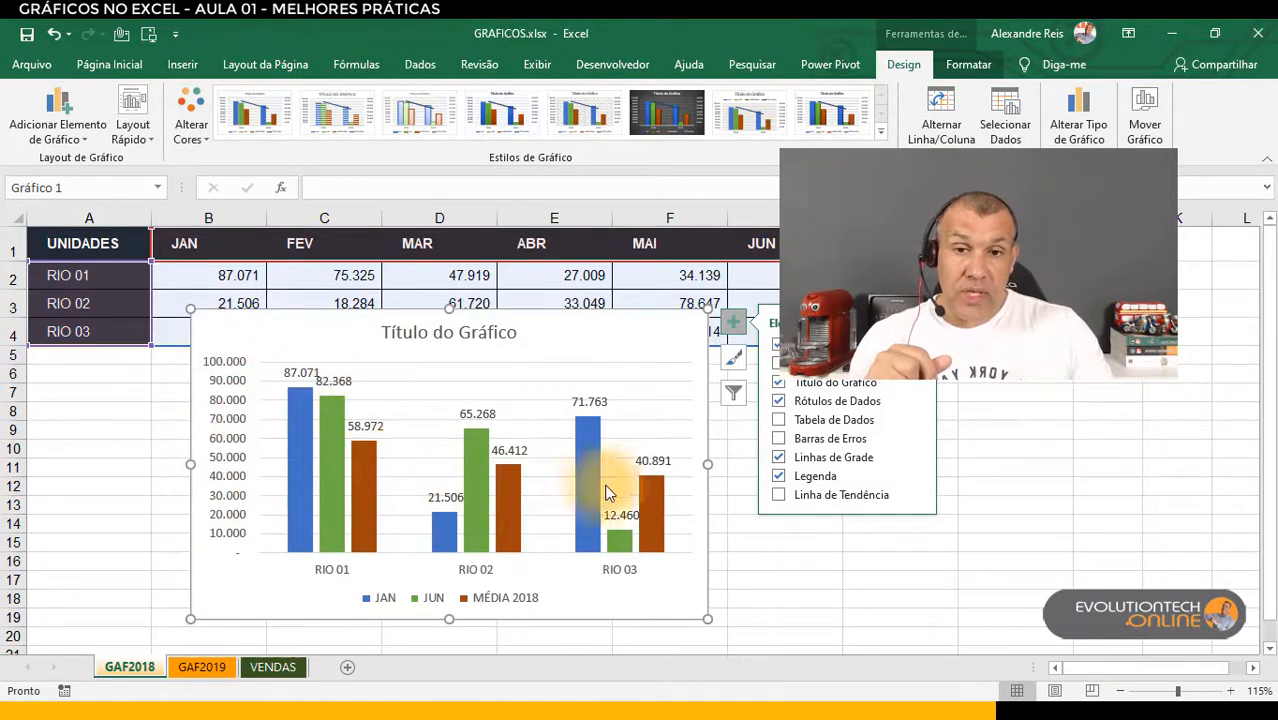
left_click(228, 430)
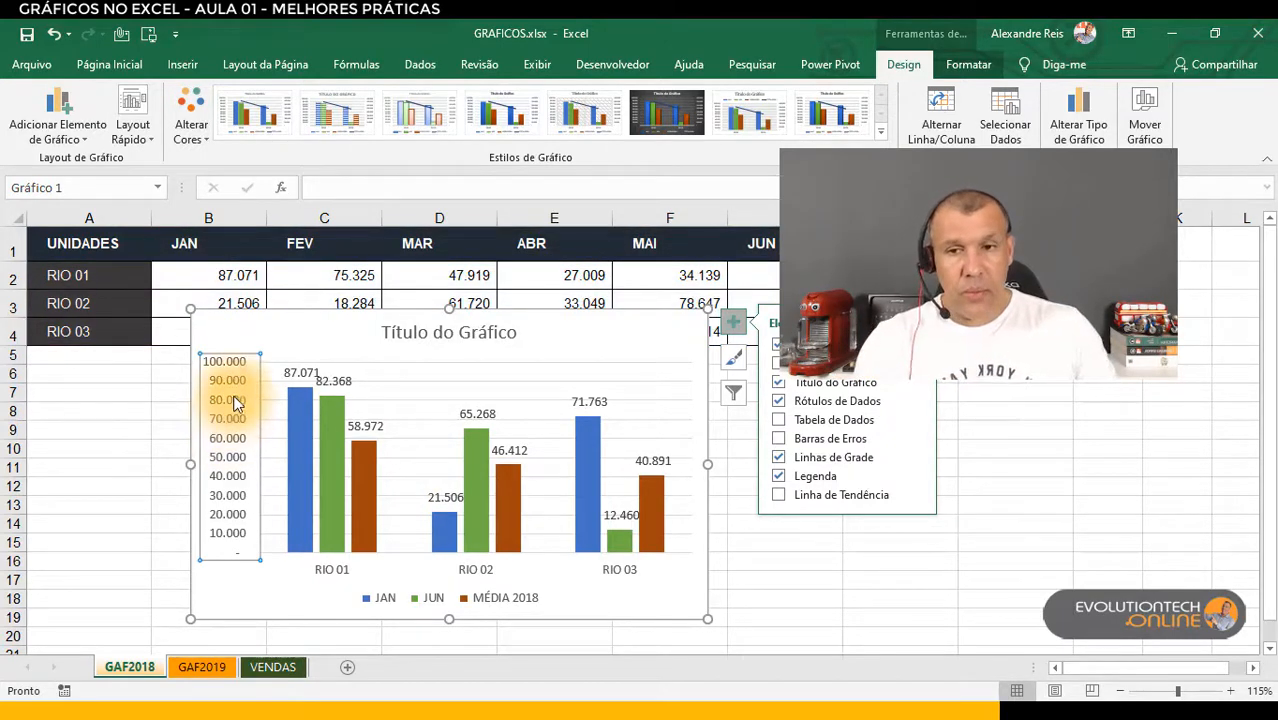
key("Delete")
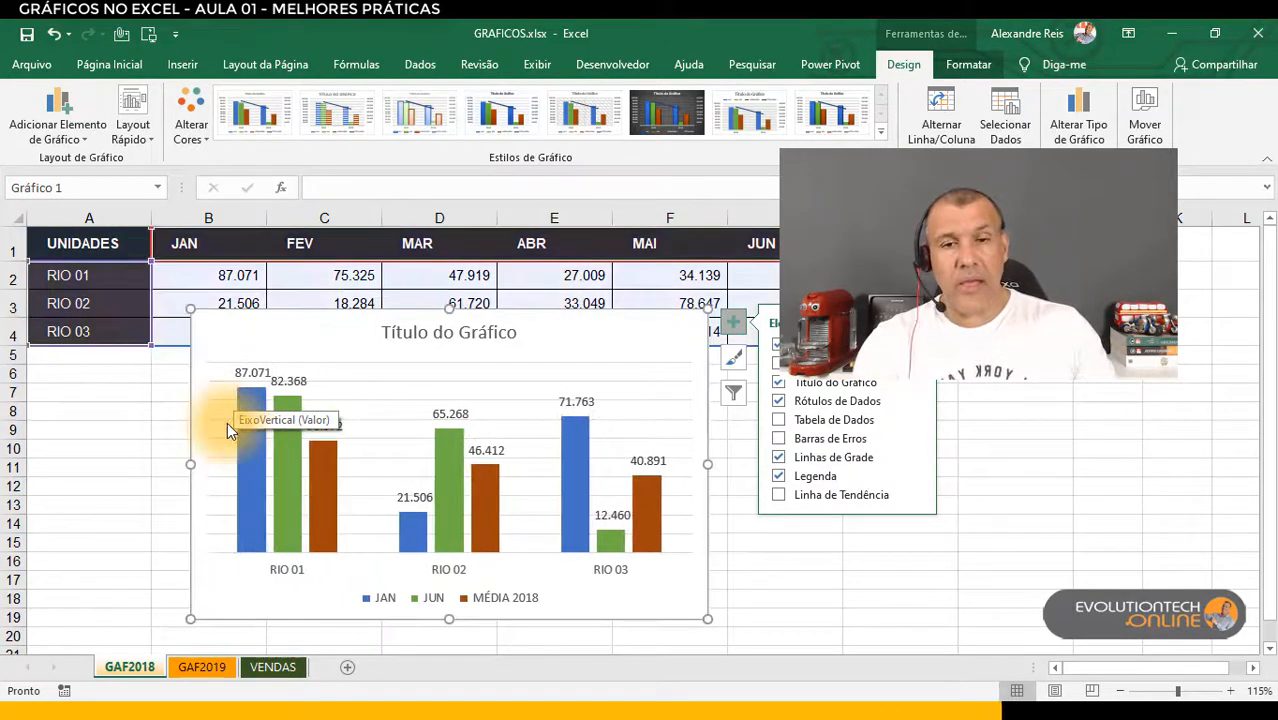
Delete the chart title and the horizontal gridlines, and deselect the chart.
left_click(505, 342)
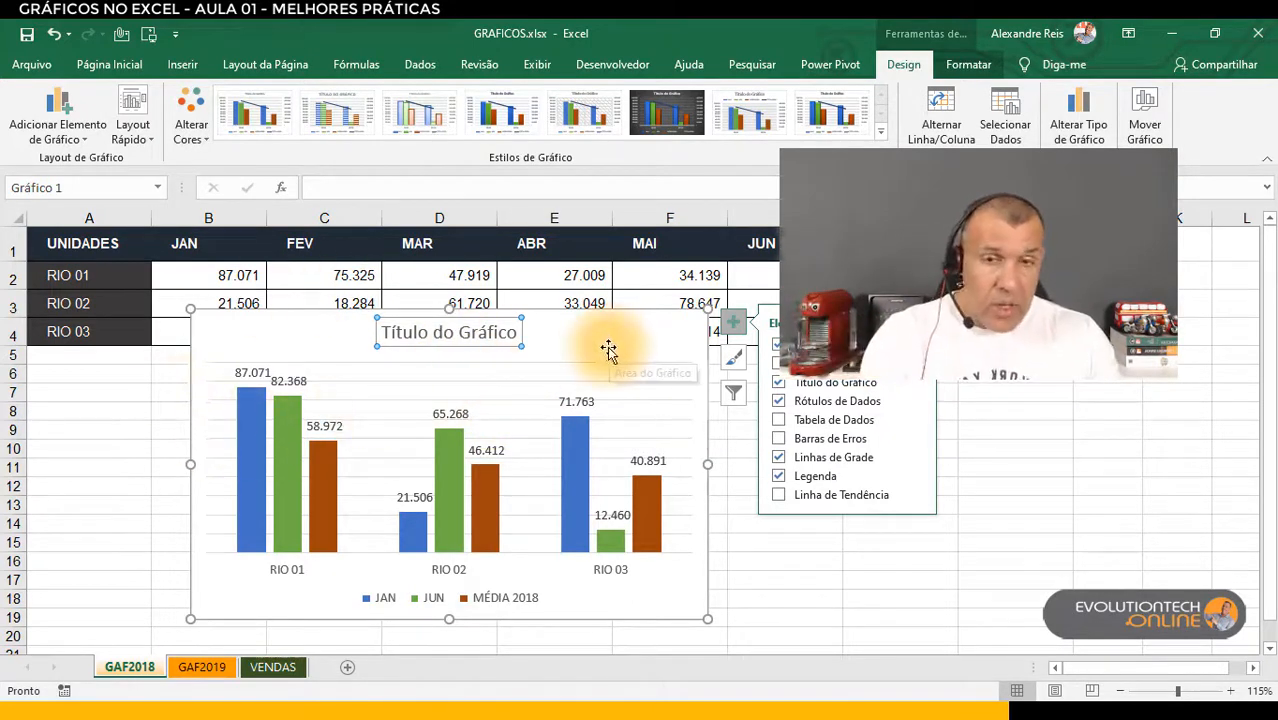
key("Delete")
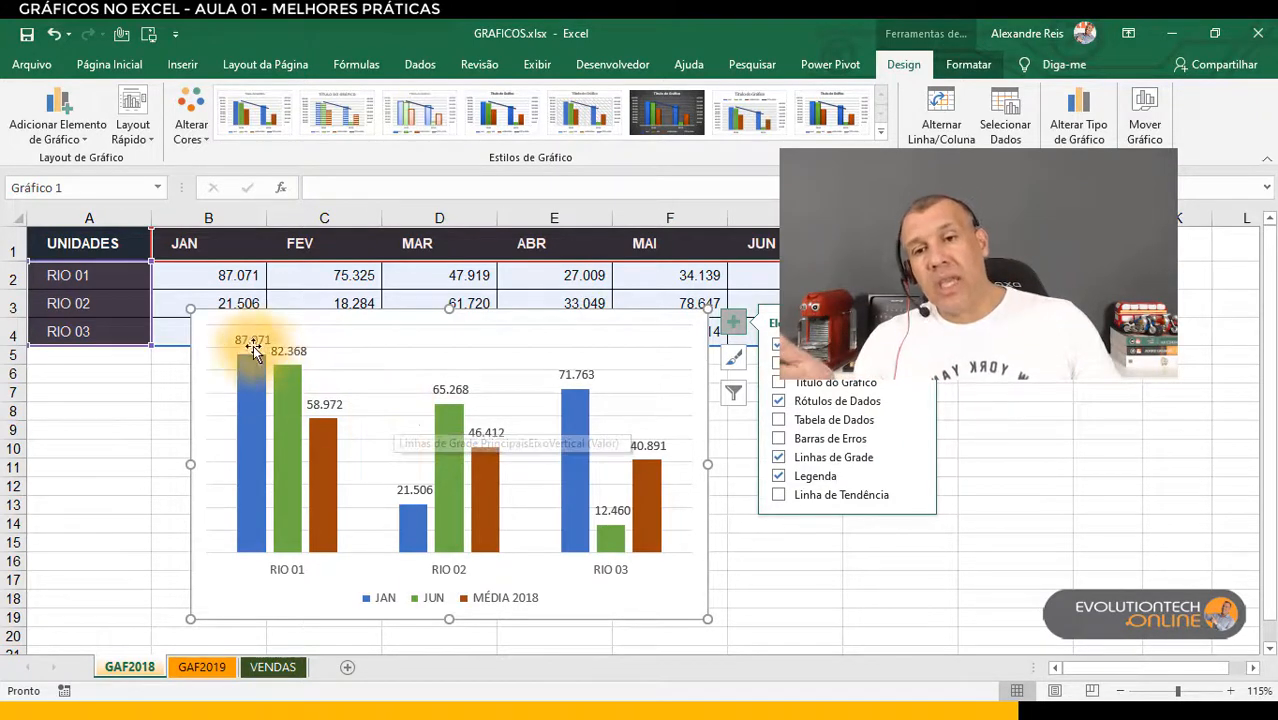
left_click(382, 419)
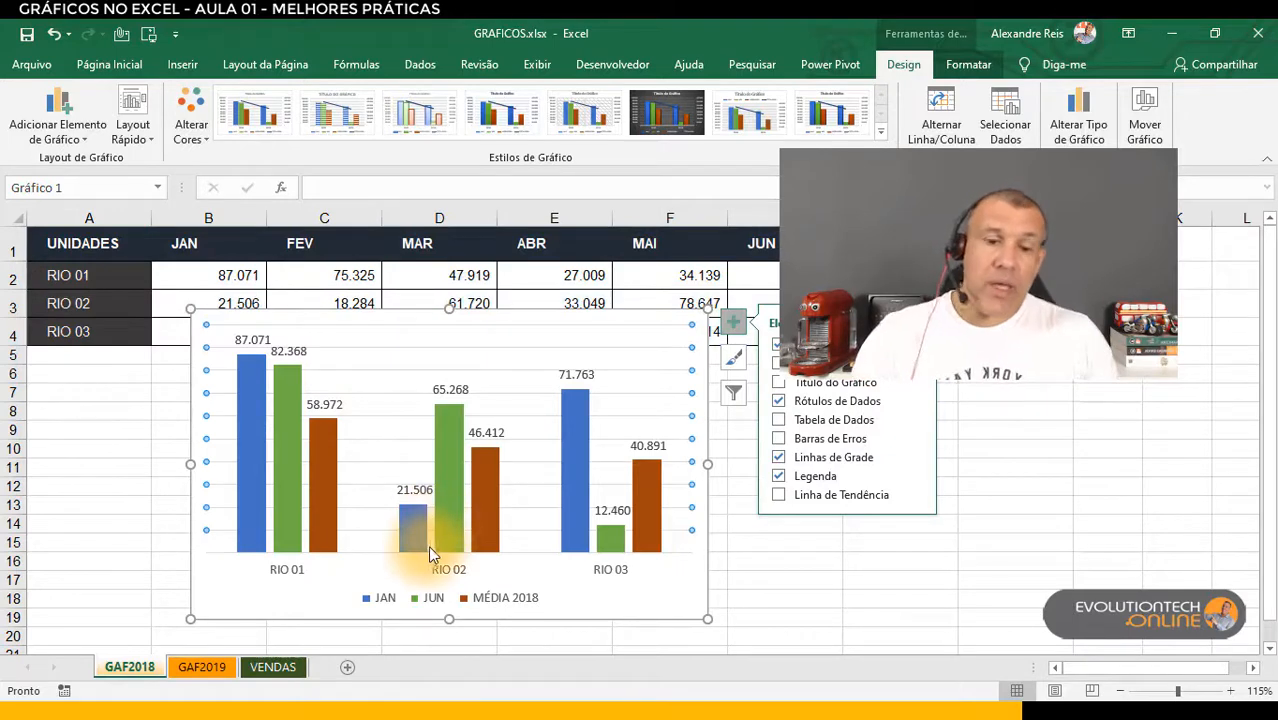
key("Delete")
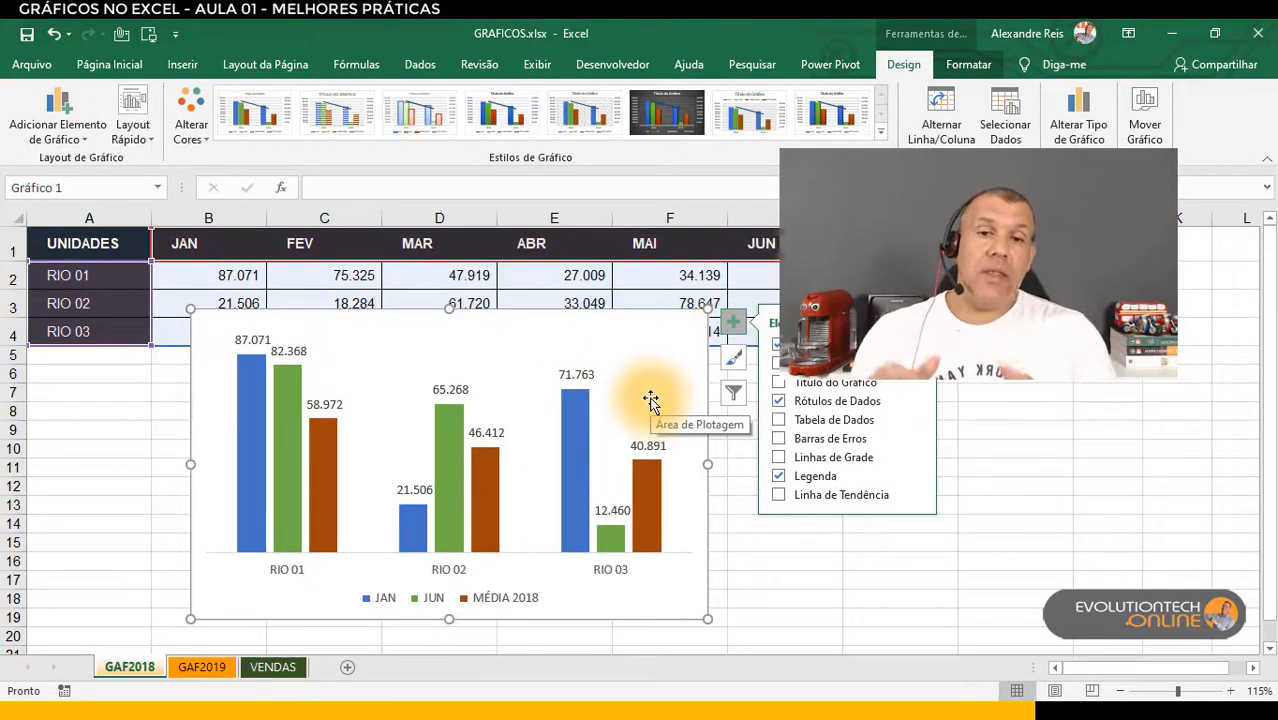
left_click(682, 348)
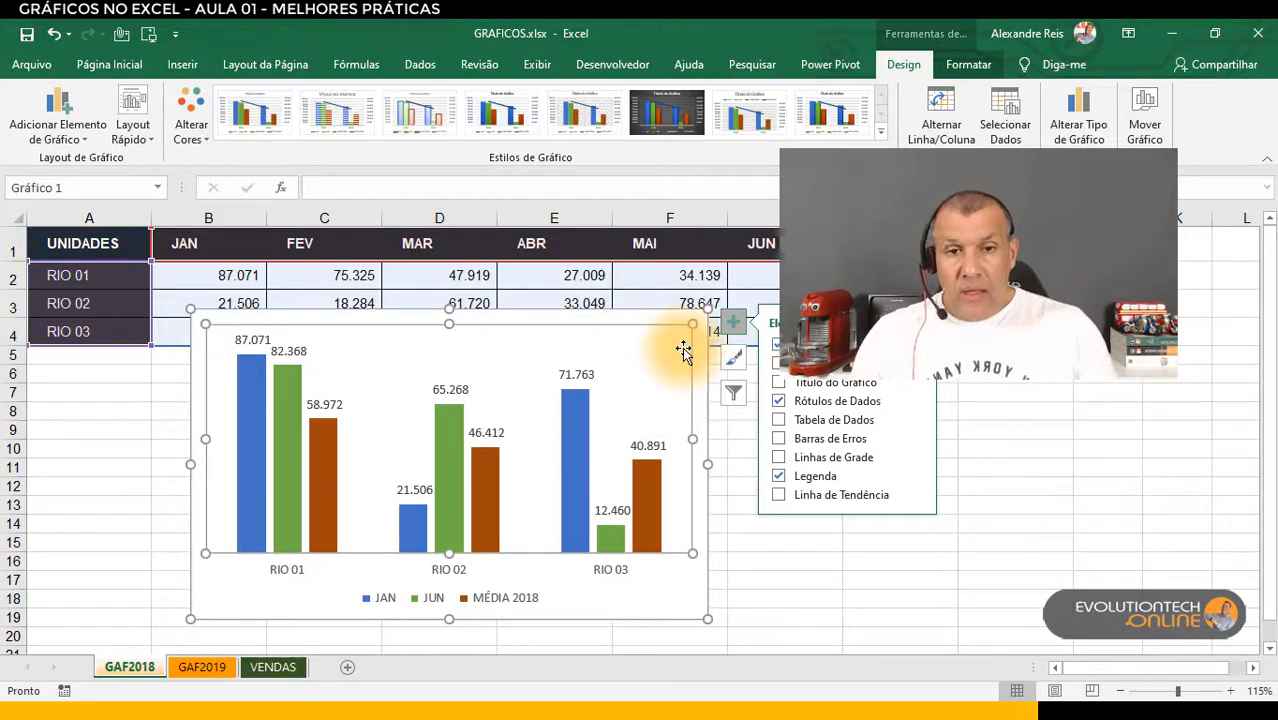
left_click(698, 365)
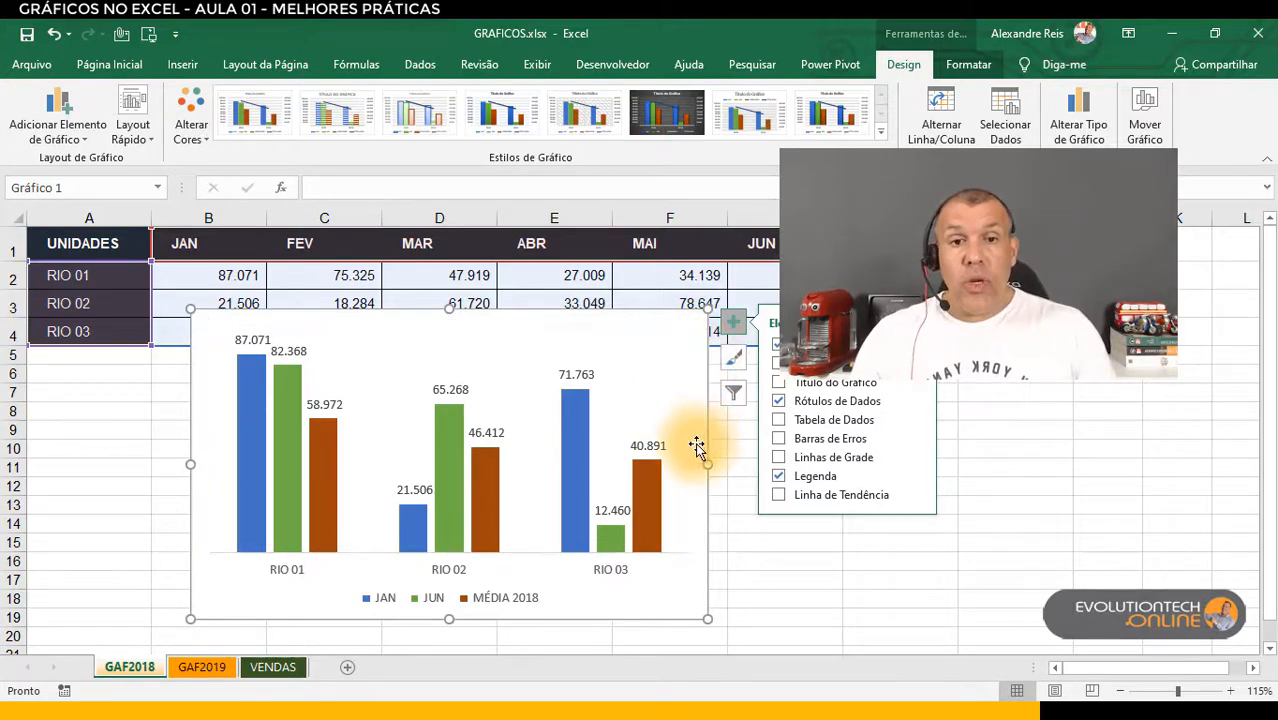
left_click(755, 561)
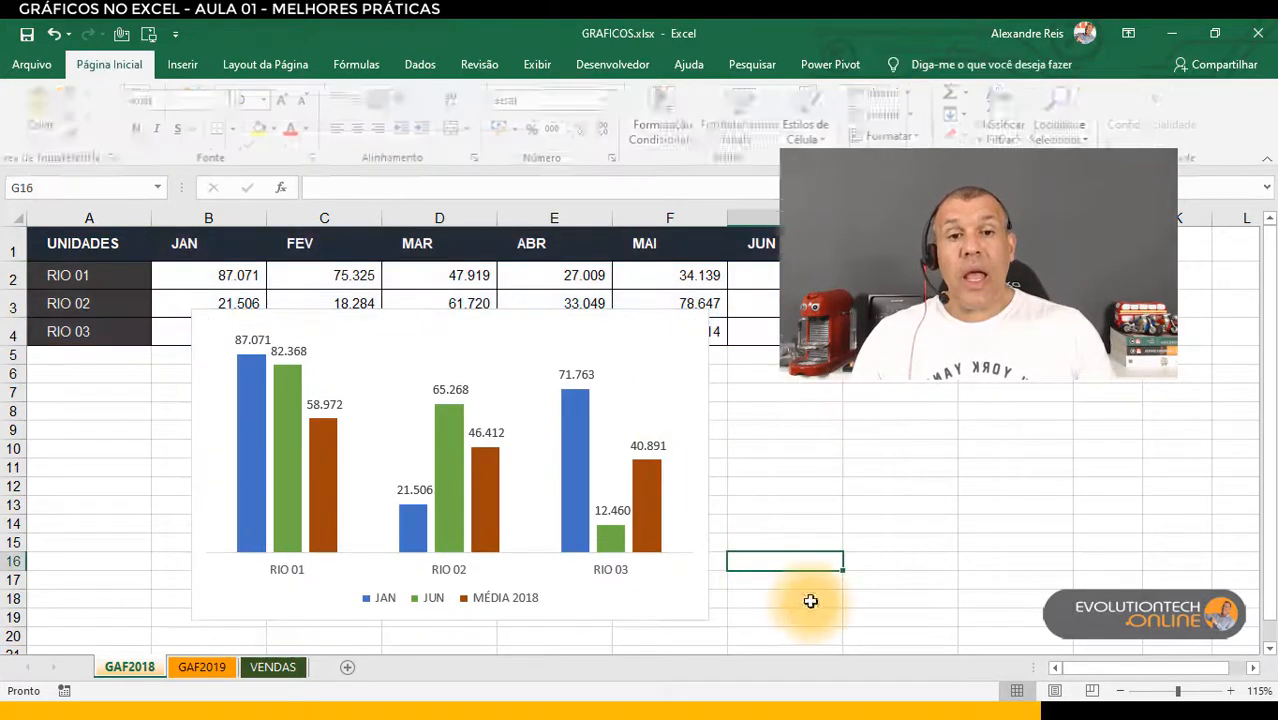
Fill the JAN series columns of the chart with the darkest green theme color.
left_click(698, 343)
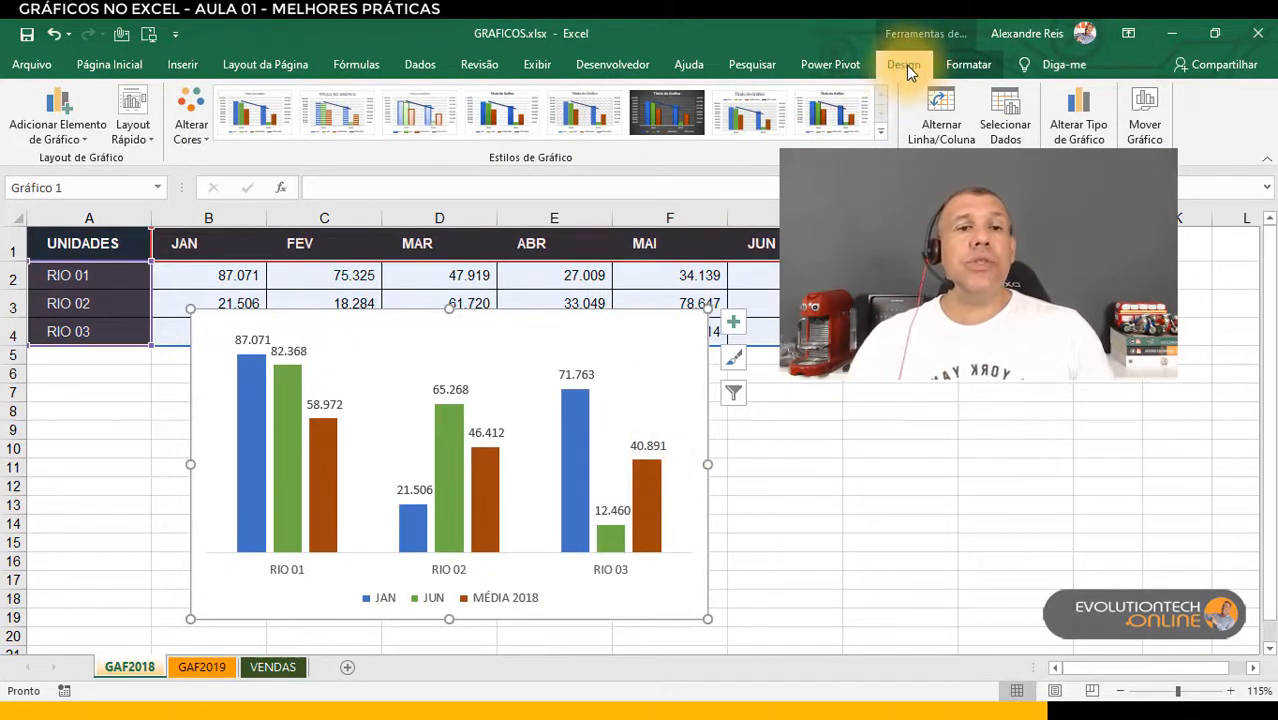
left_click(955, 64)
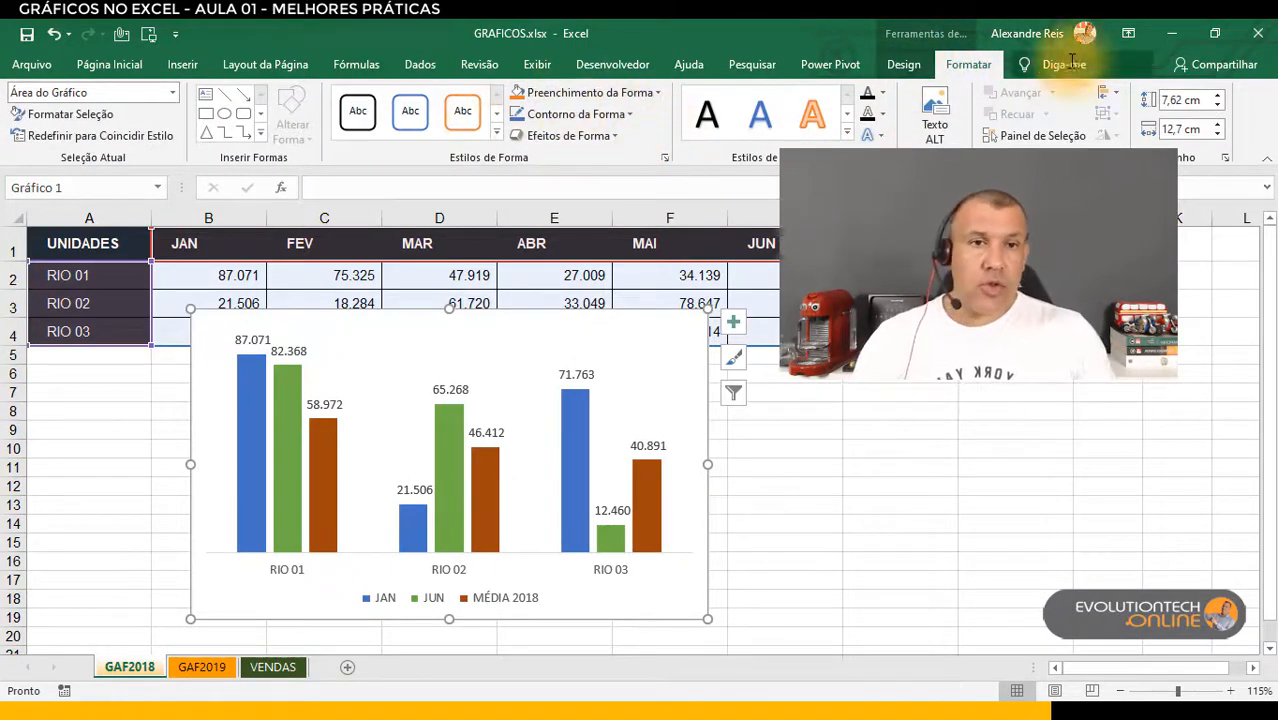
left_click(250, 425)
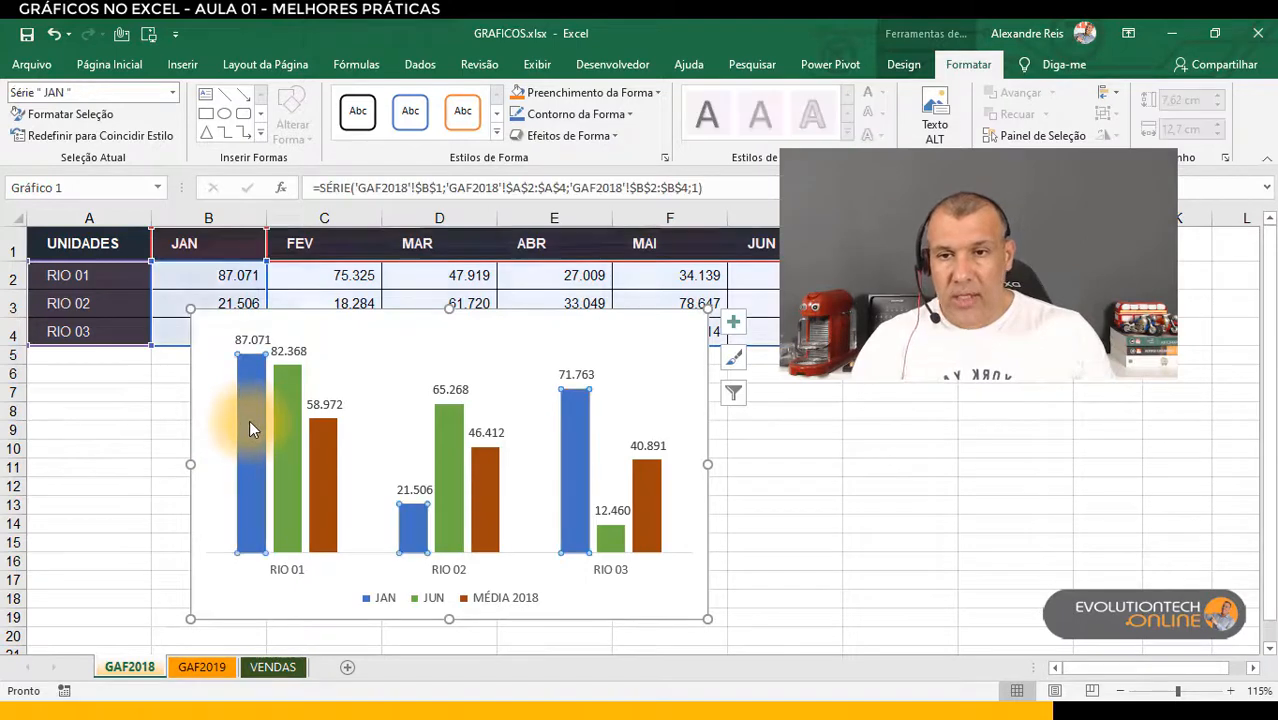
left_click(572, 92)
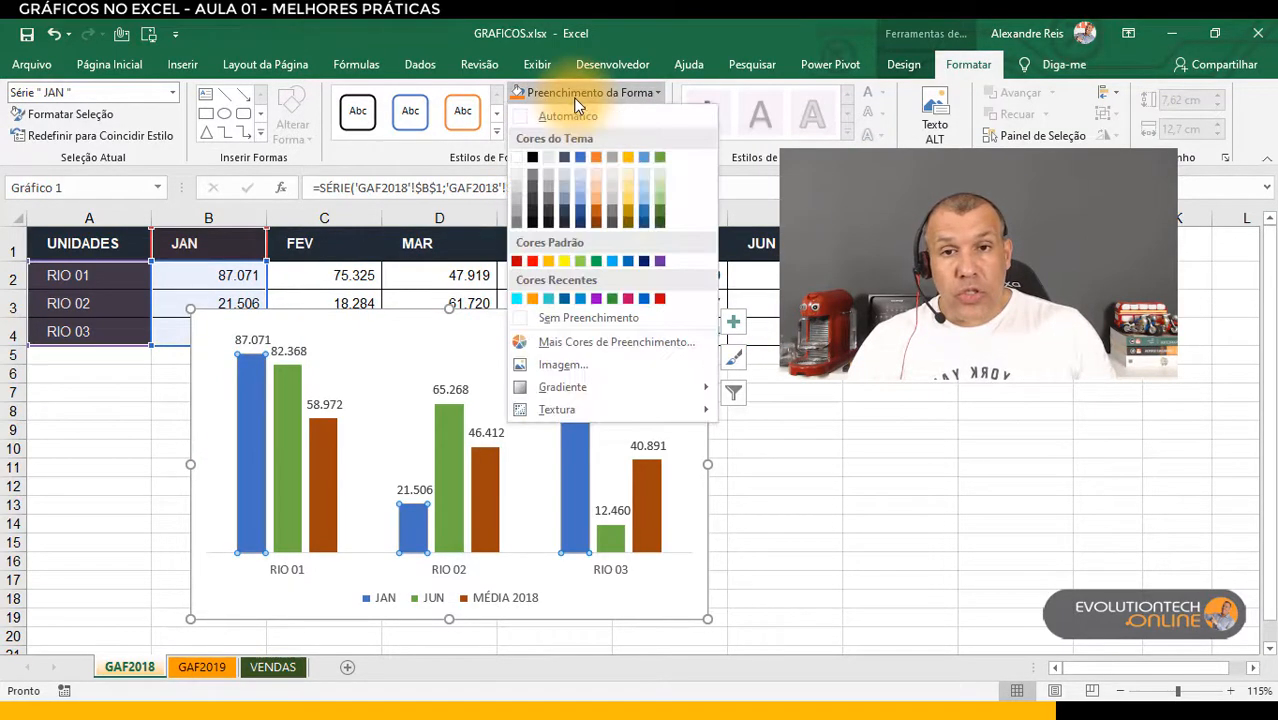
left_click(660, 220)
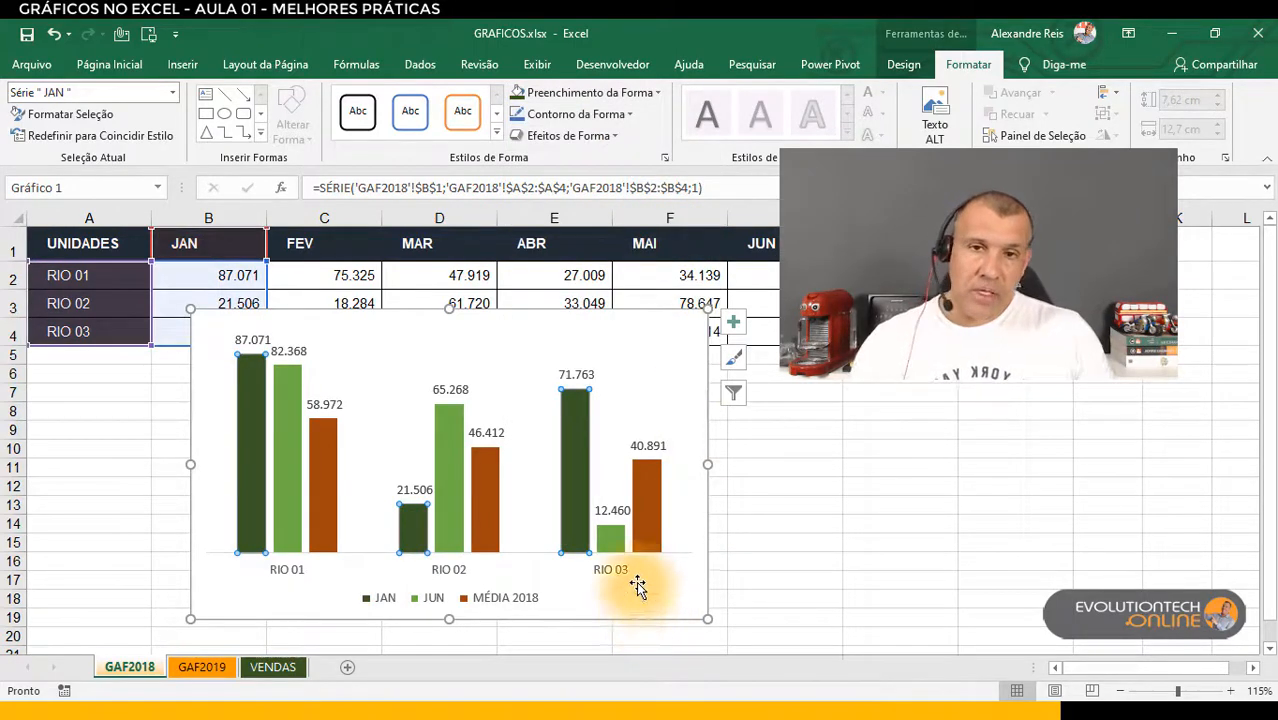
Apply the chart style with a hatched plot area and delete the vertical value axis.
left_click(903, 64)
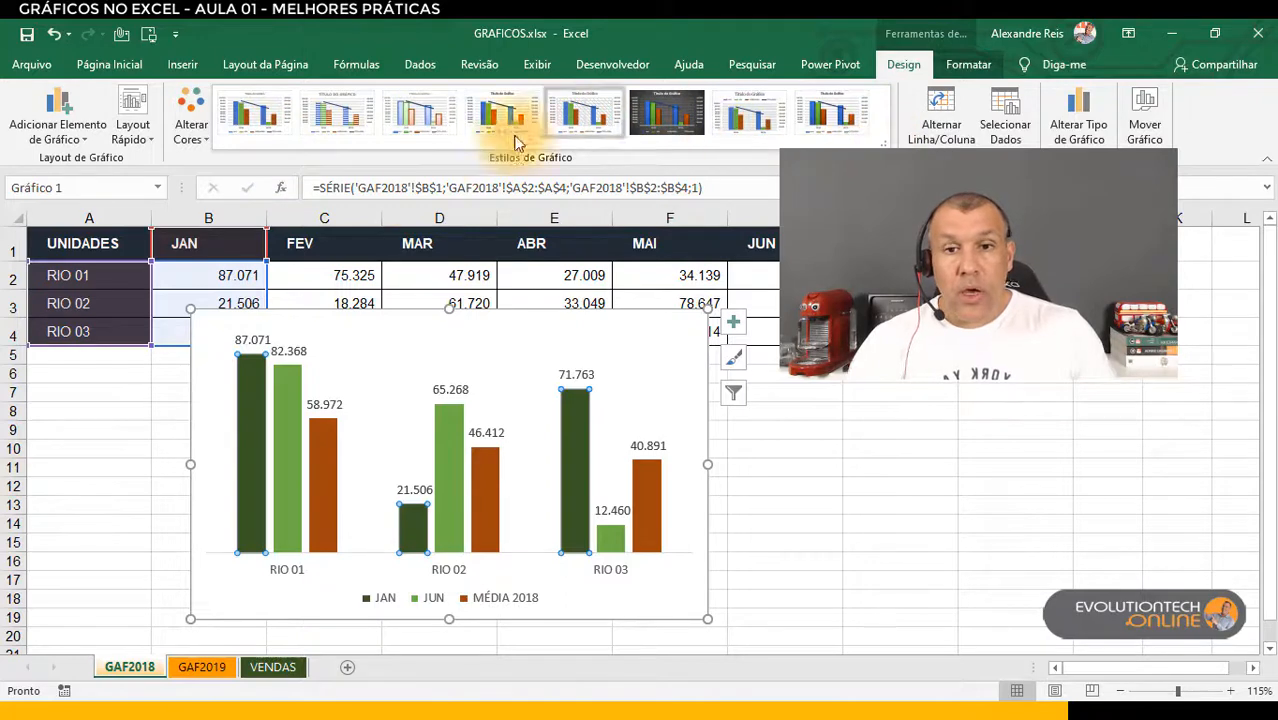
left_click(418, 114)
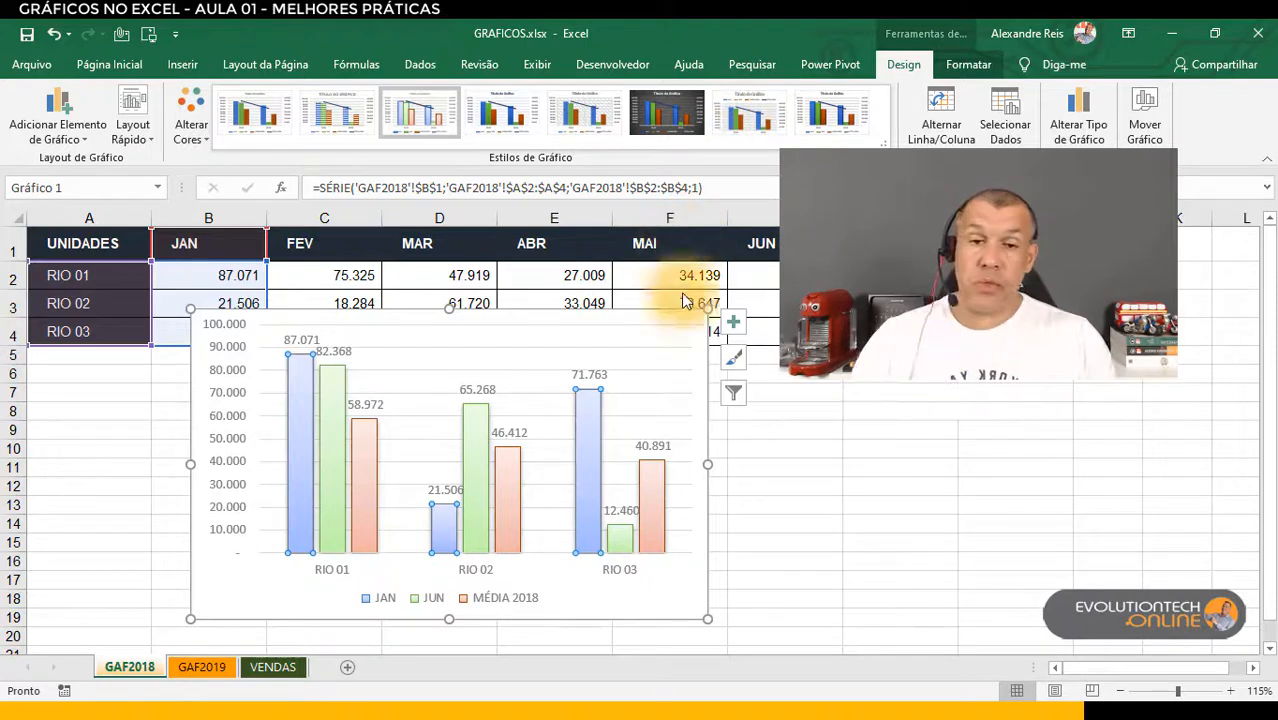
left_click(585, 115)
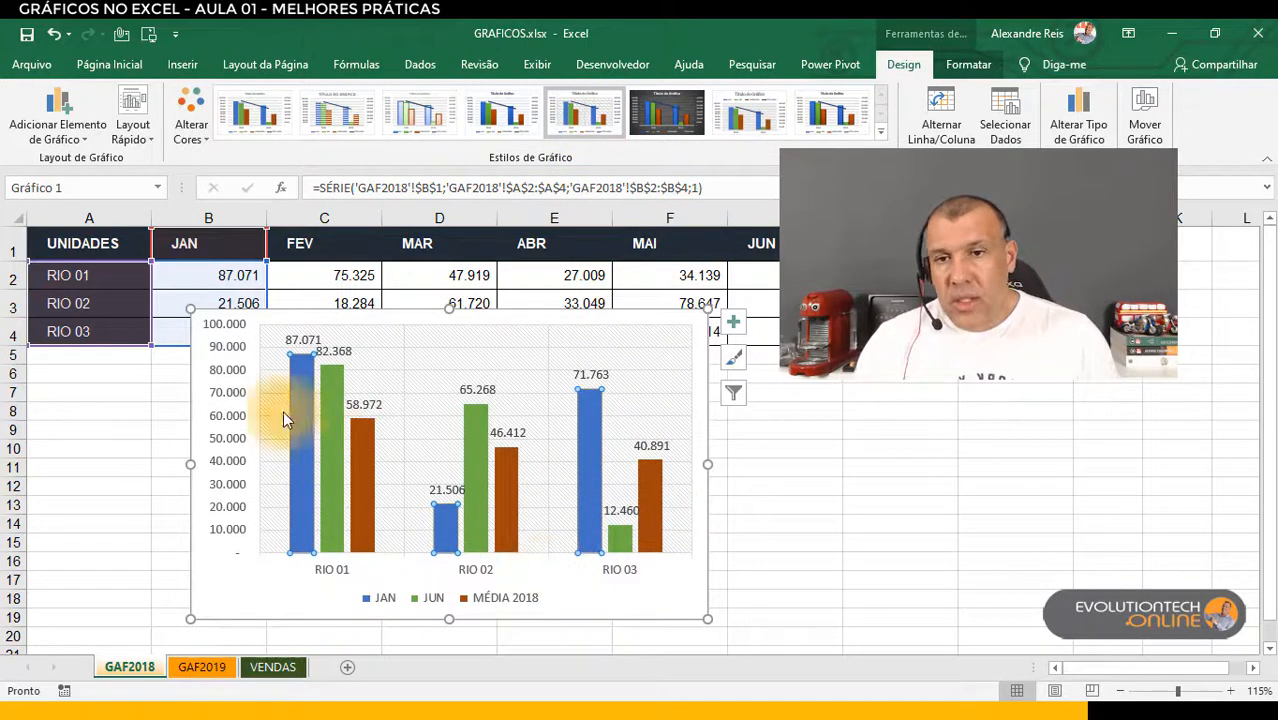
left_click(220, 398)
key("Delete")
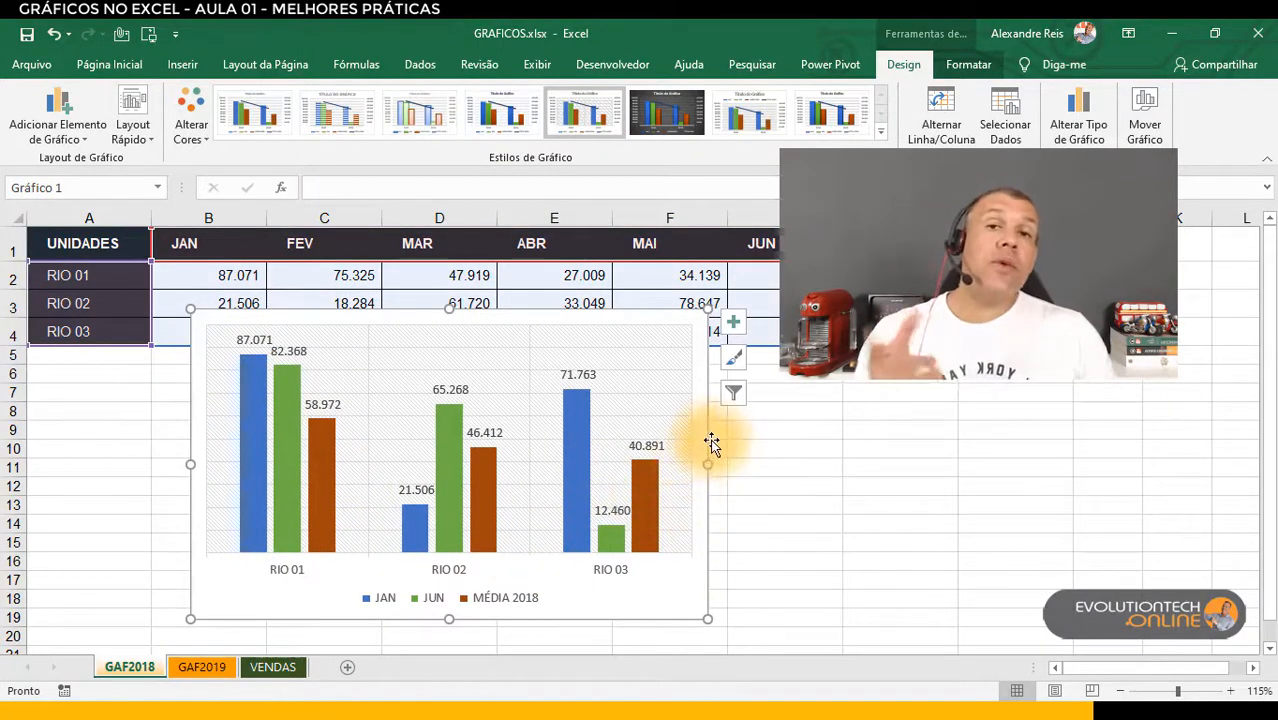
Preview the quick layouts Layout 2 and Layout 5 on the chart without applying them, and check the shape formatting options.
left_click(143, 138)
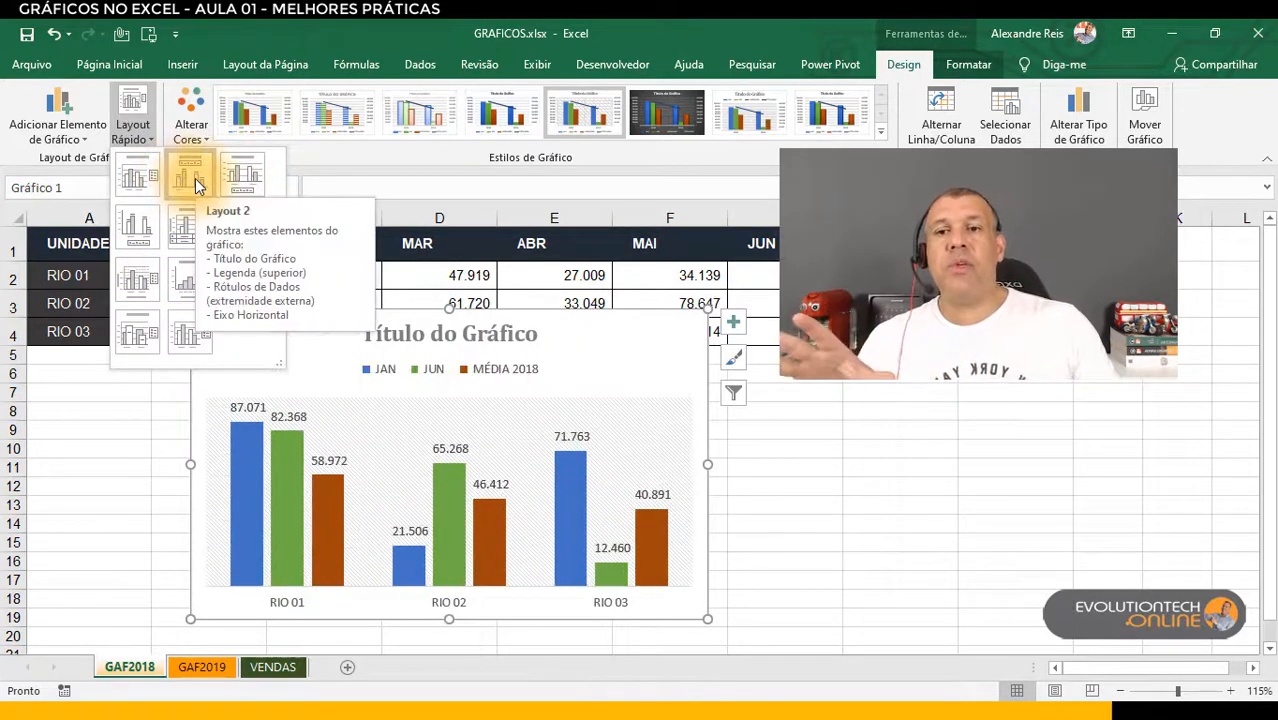
left_click(536, 160)
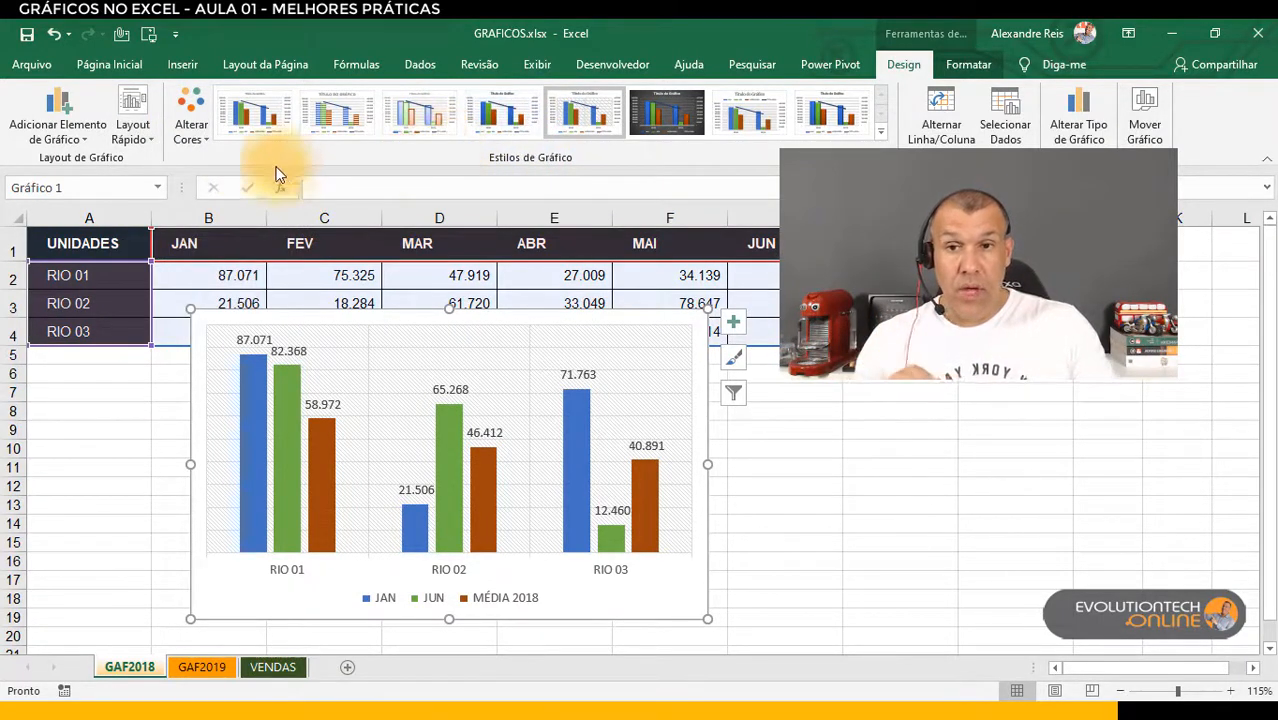
left_click(139, 140)
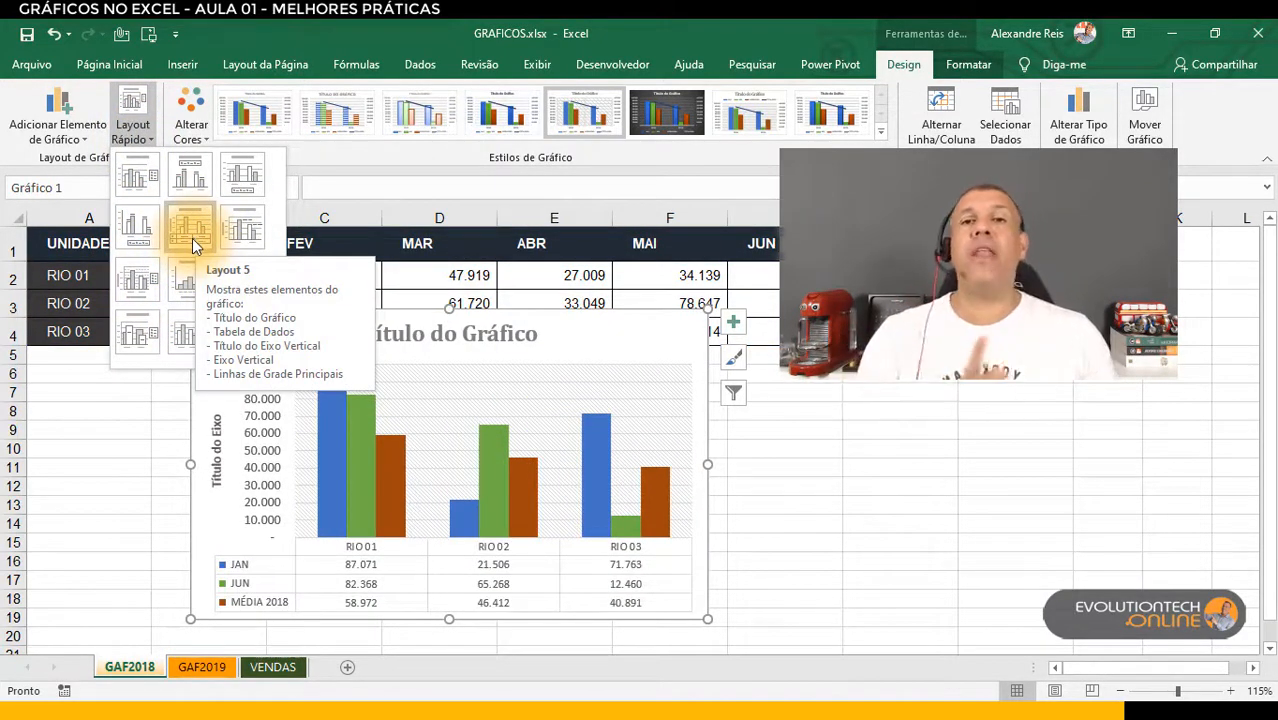
left_click(967, 64)
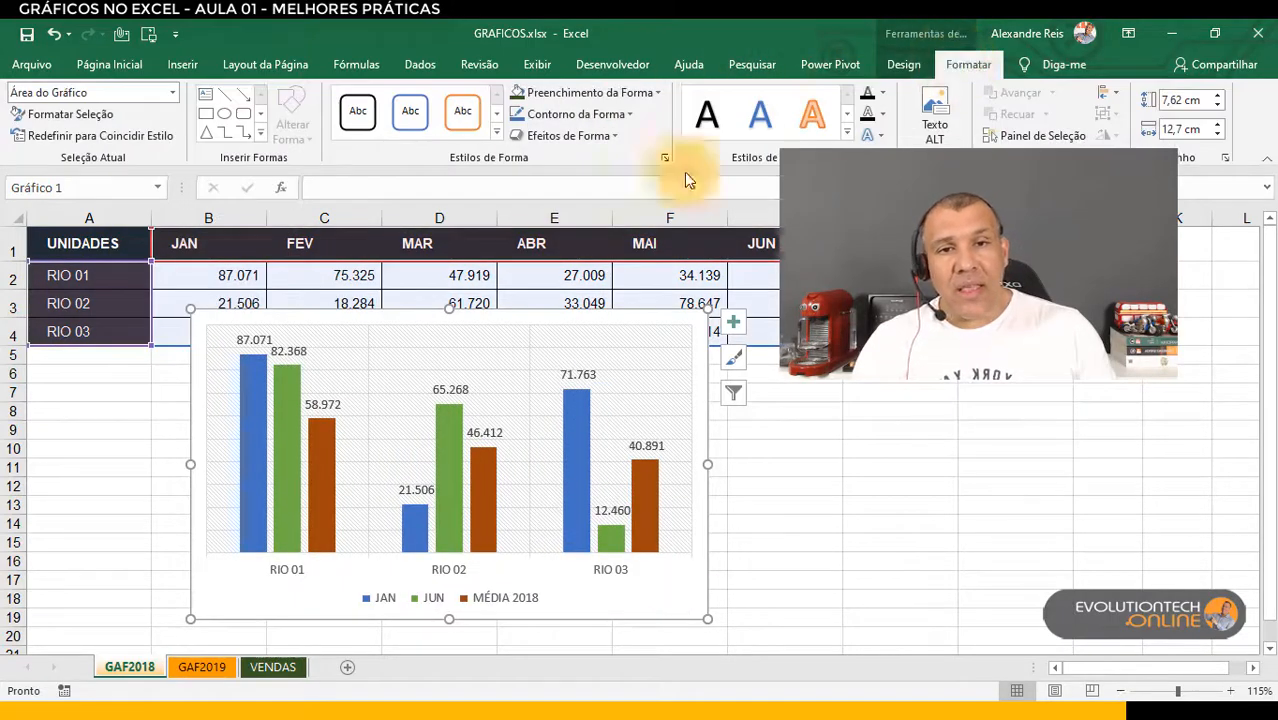
Change the chart colors to the colorful palette that begins with orange, yellow and green.
left_click(897, 60)
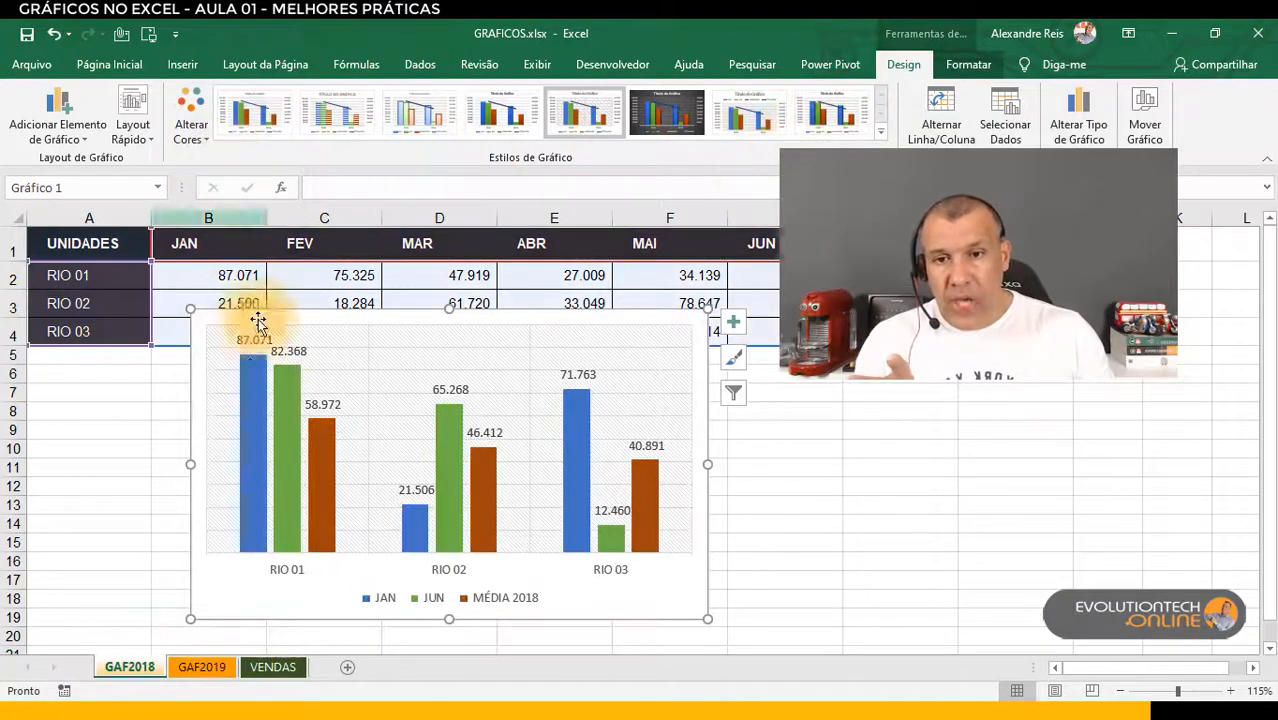
left_click(190, 134)
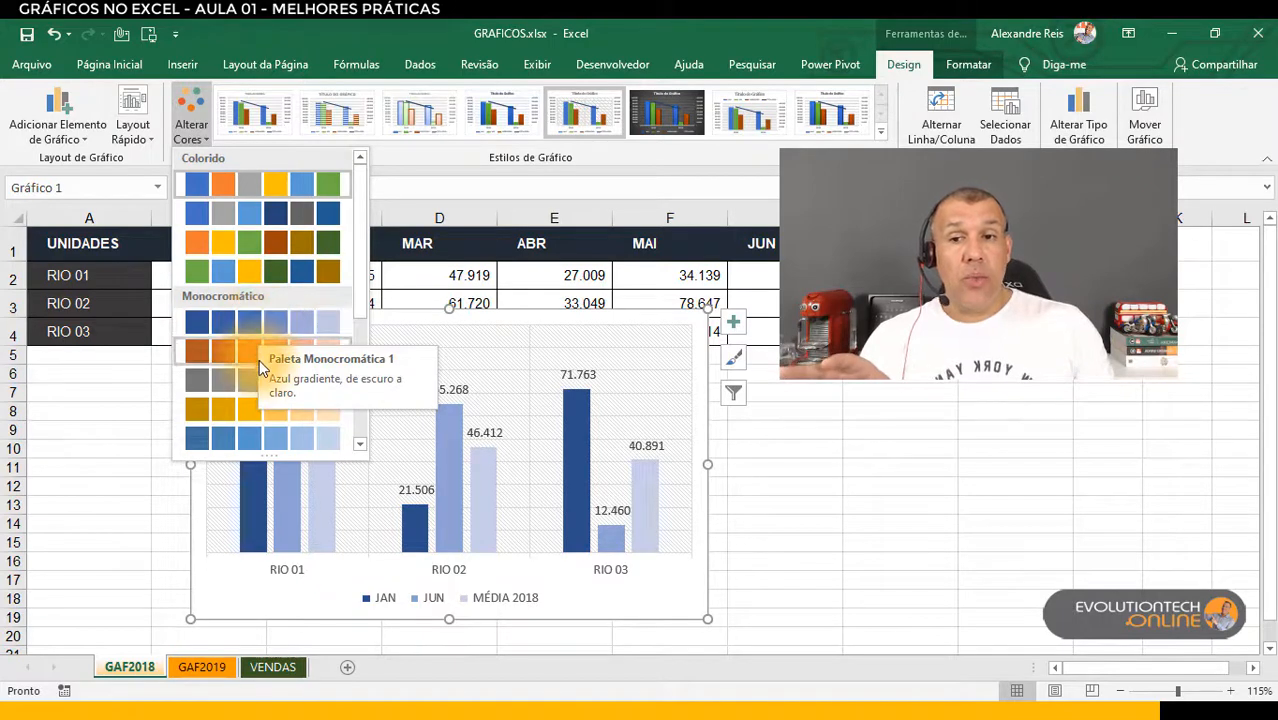
left_click(266, 248)
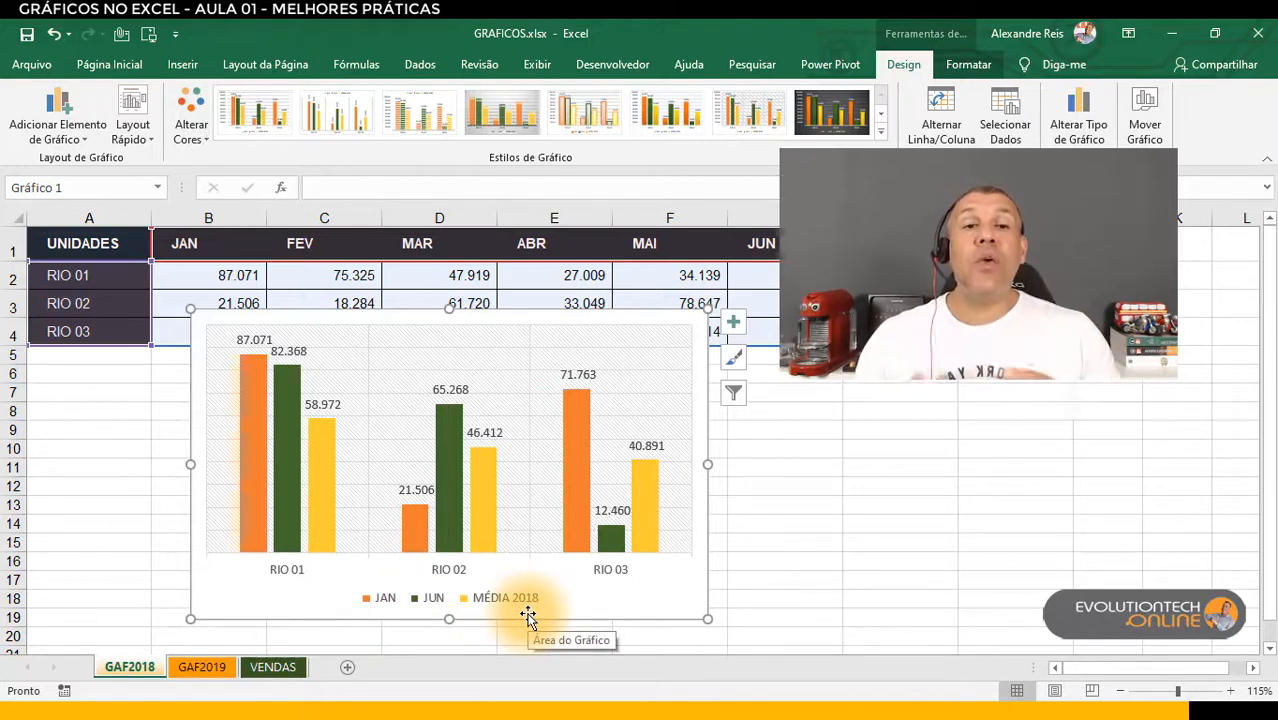
Switch the chart's rows and columns, and switch them back.
left_click(950, 132)
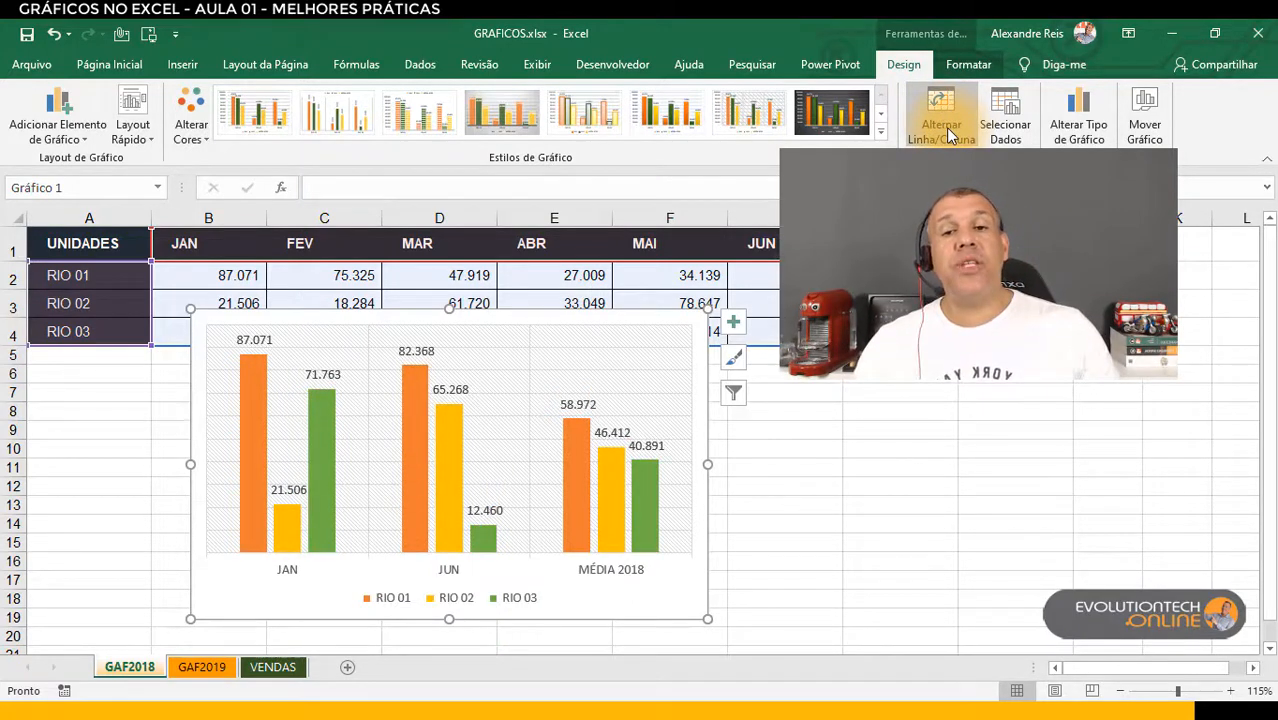
left_click(946, 130)
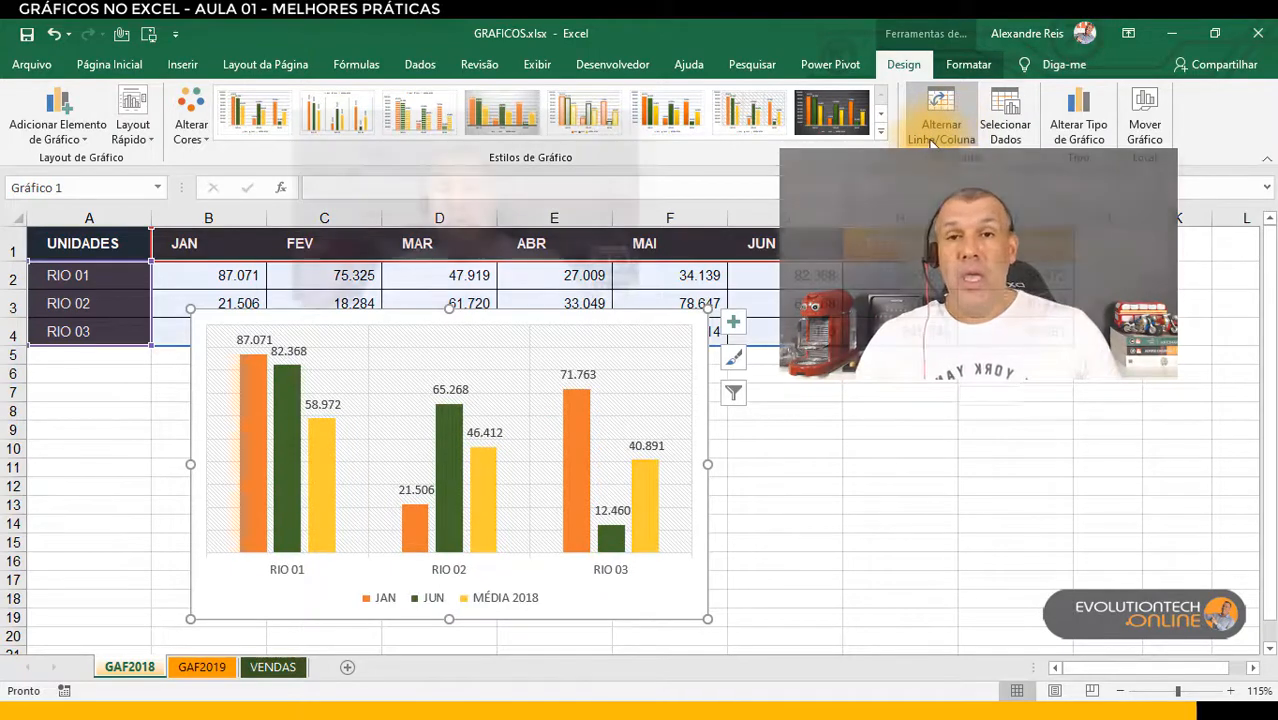
Check the chart's data selection and compare the two lists of chart elements that can be added.
left_click(1016, 132)
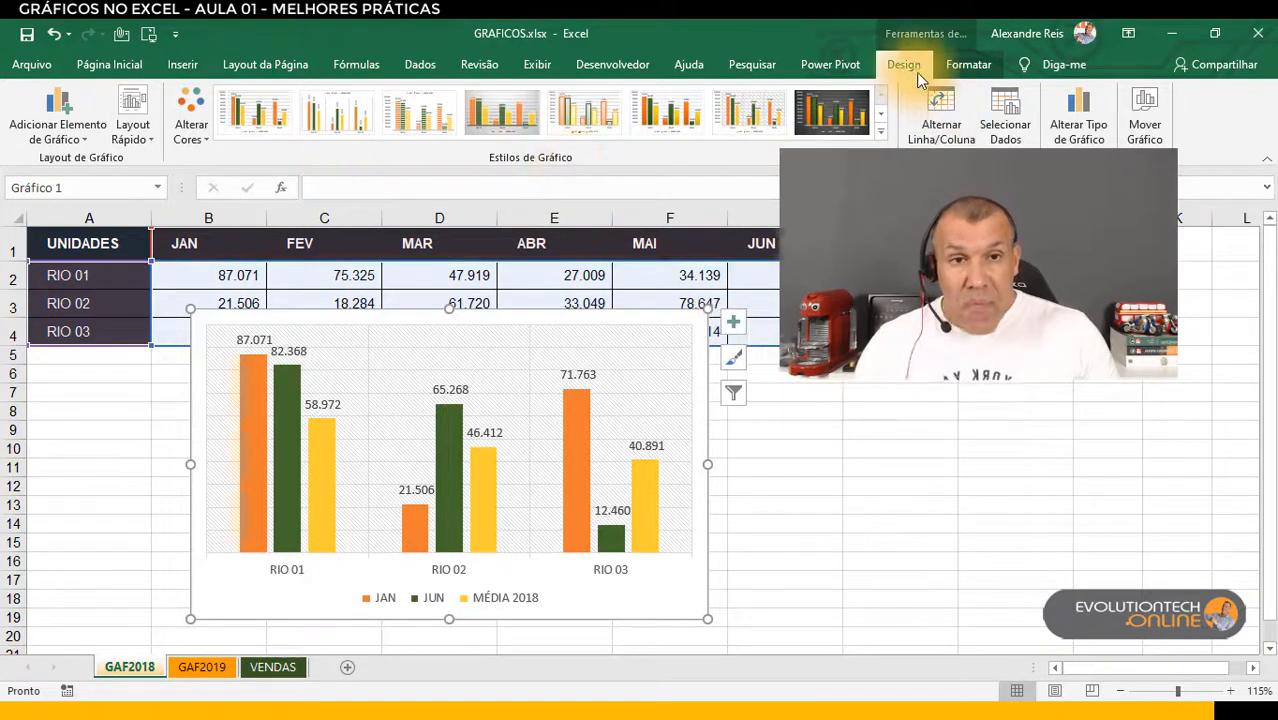
left_click(82, 128)
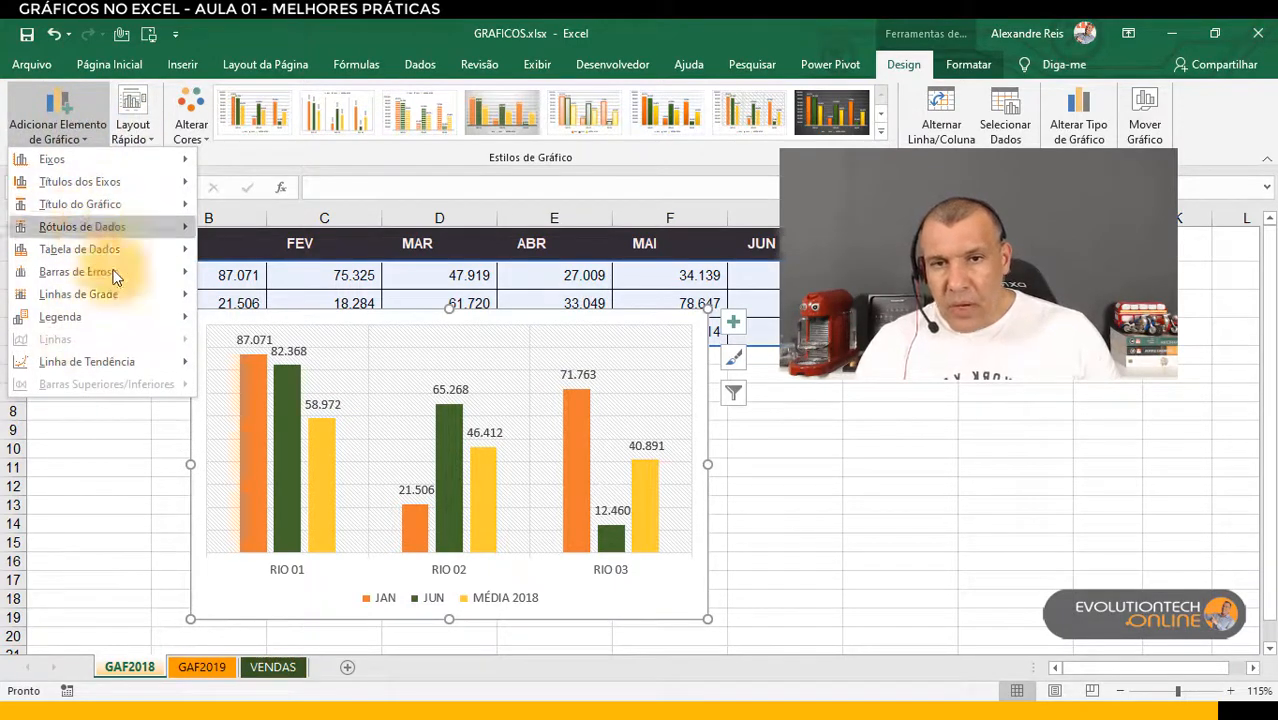
left_click(735, 322)
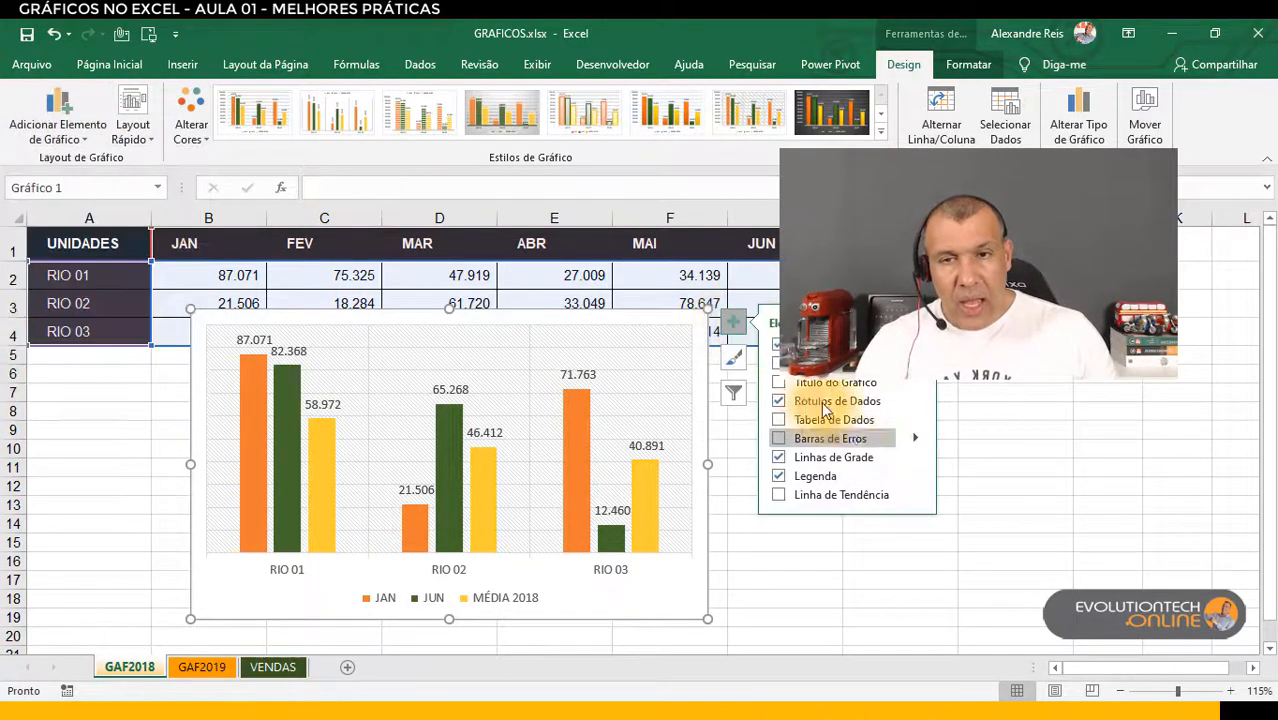
left_click(57, 122)
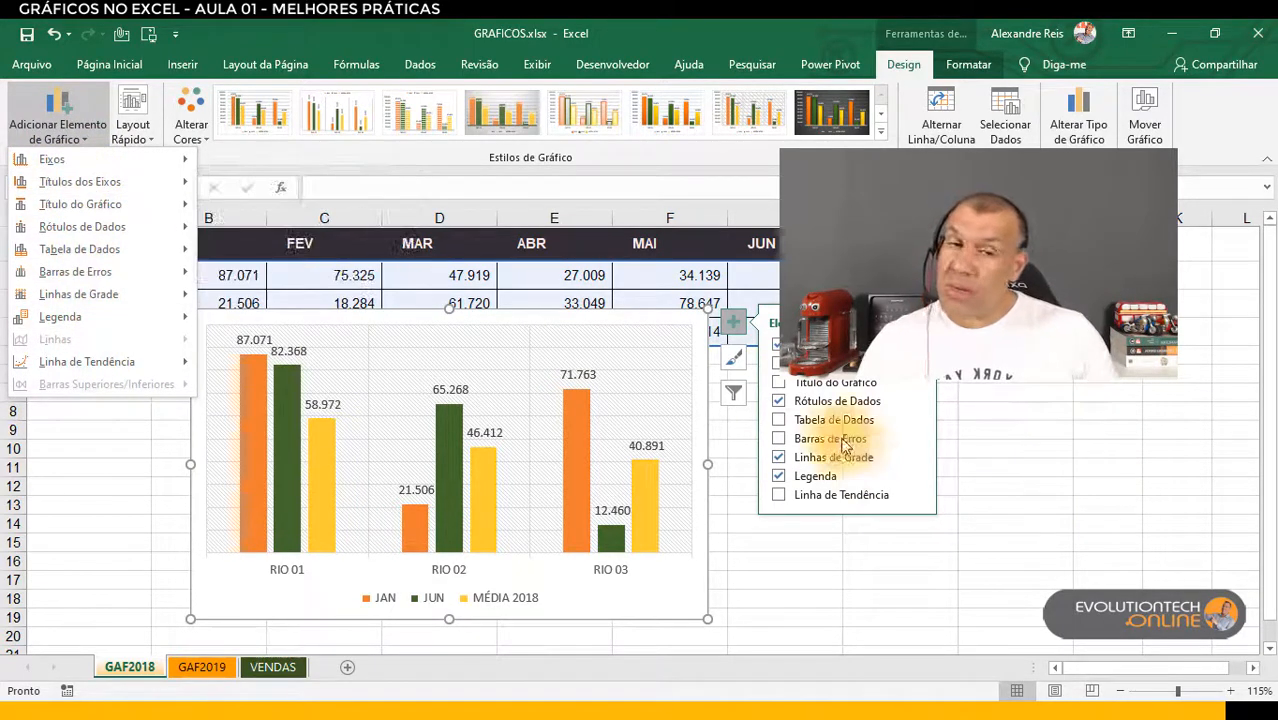
left_click(704, 365)
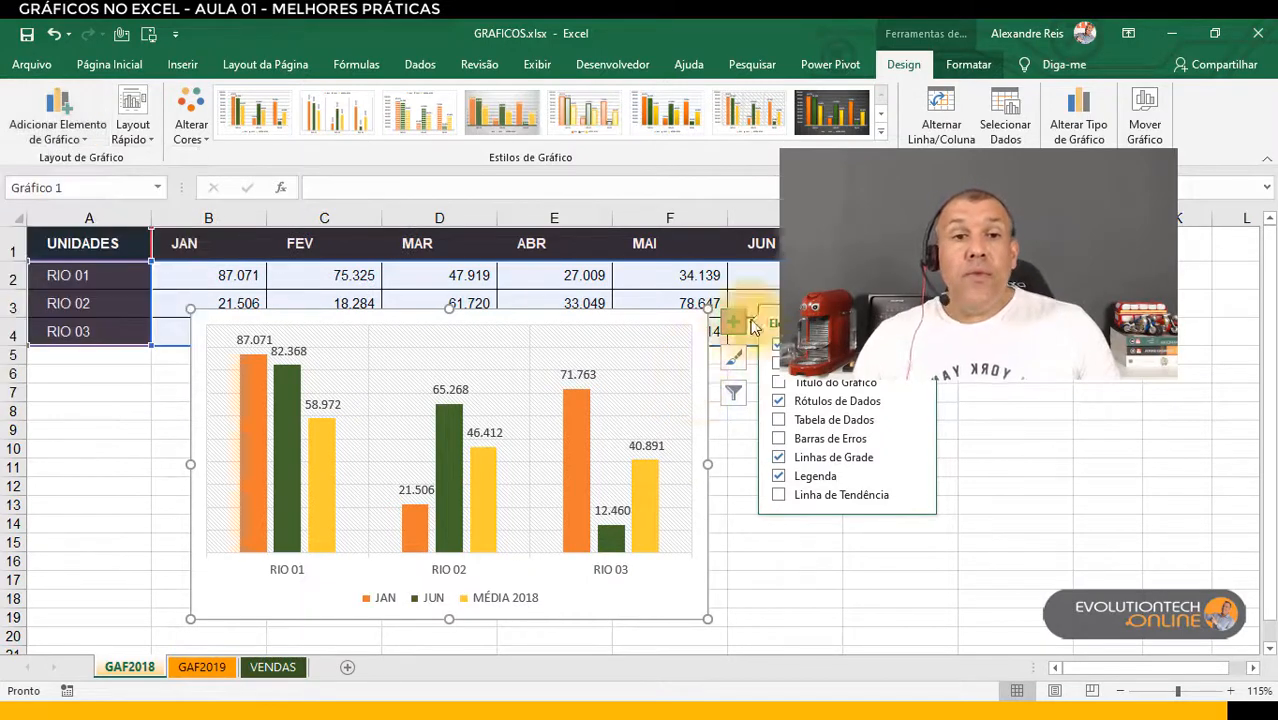
Try the chart style with a gray gradient background, and apply the one with a dark background and beveled columns.
left_click(882, 133)
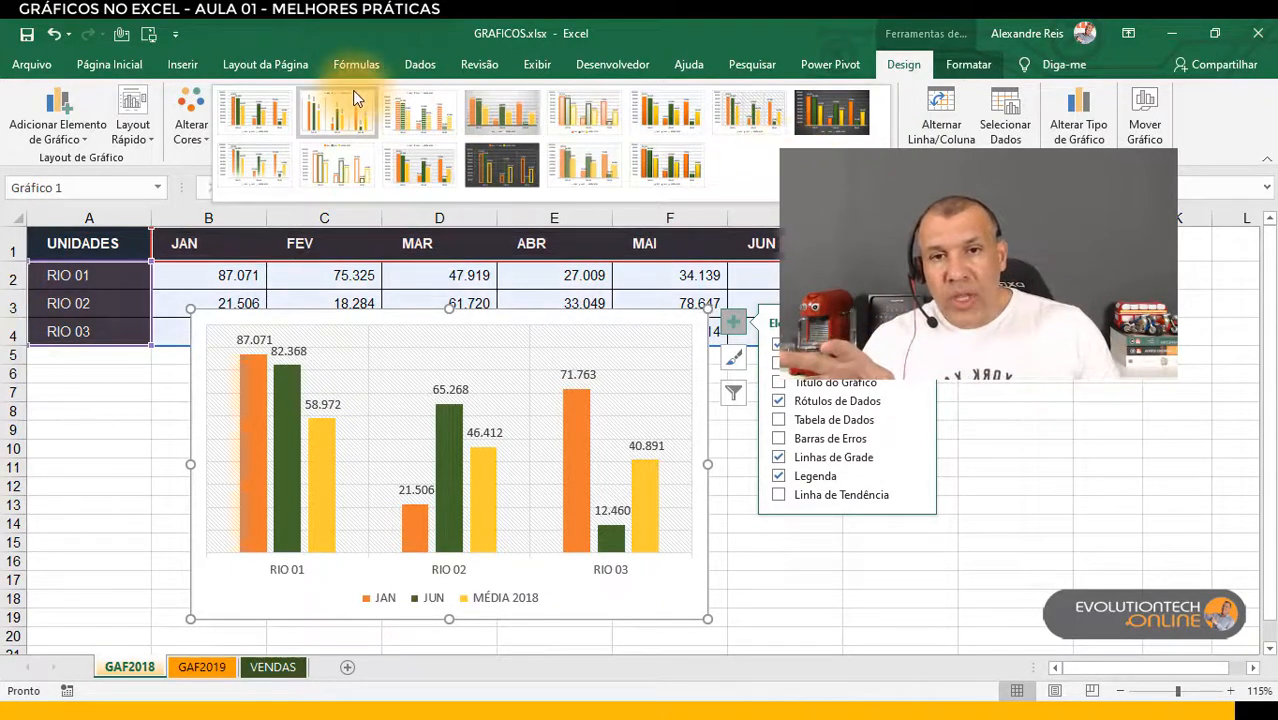
left_click(492, 115)
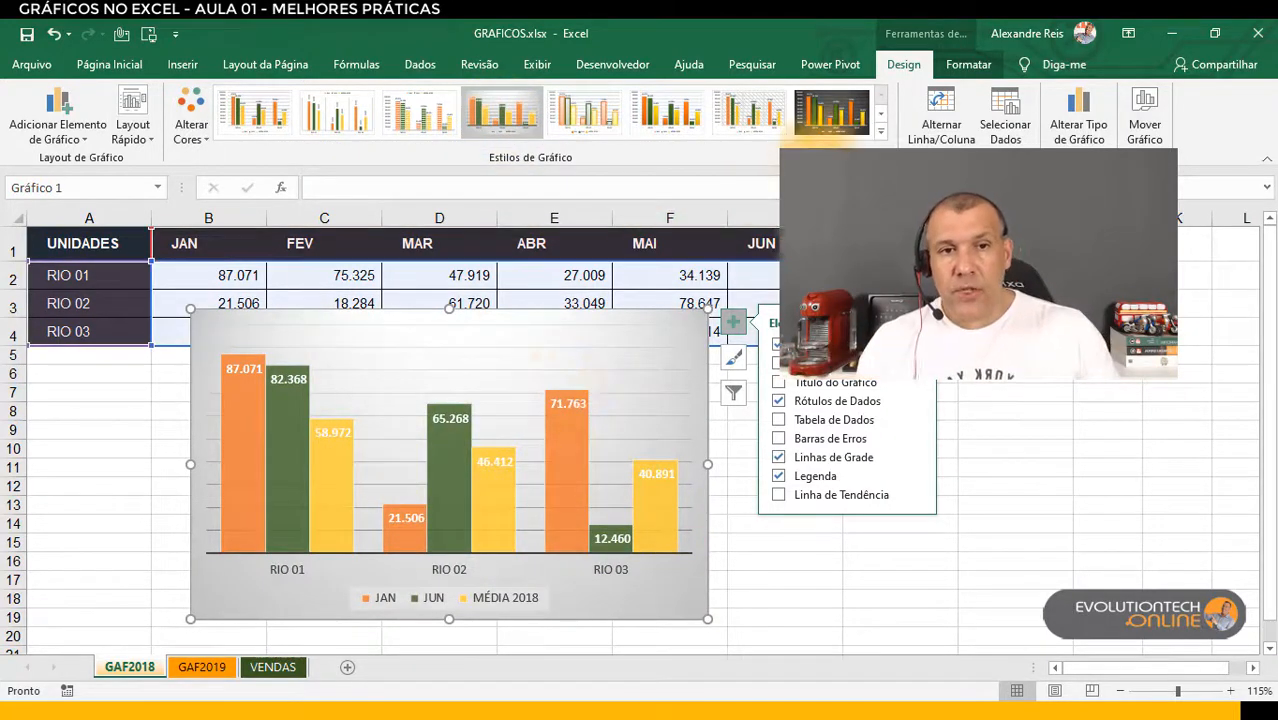
left_click(831, 112)
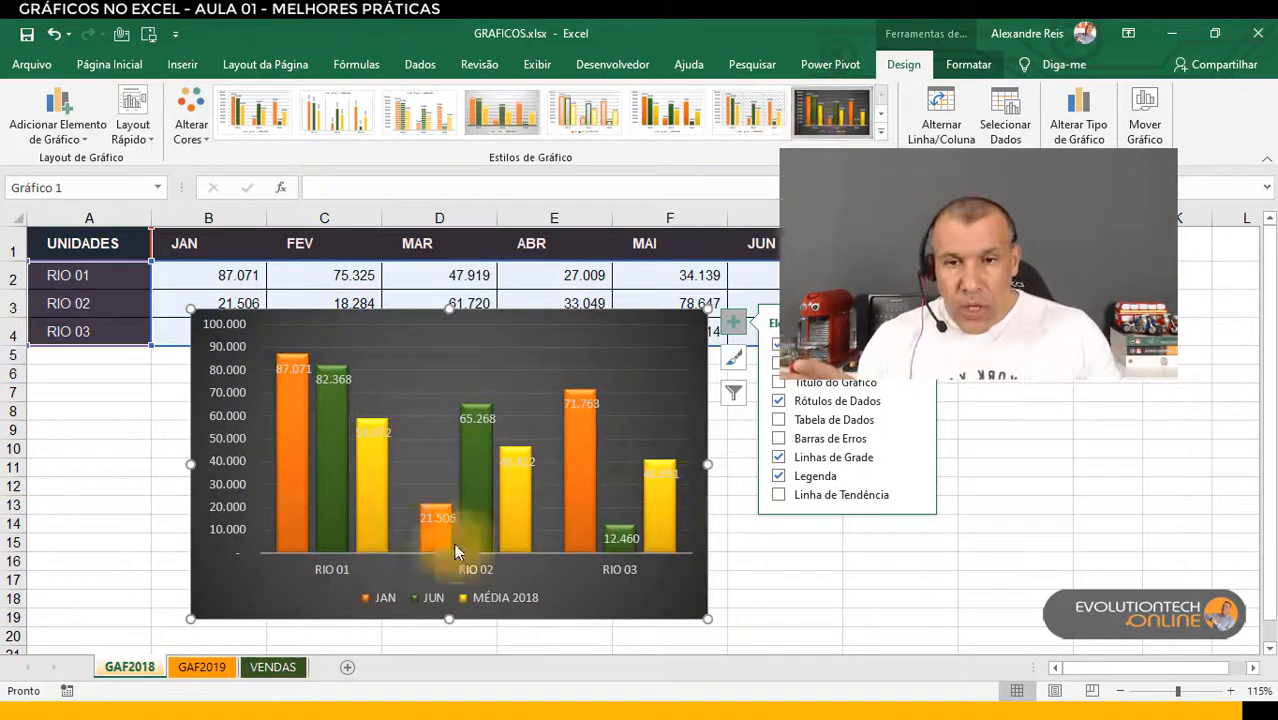